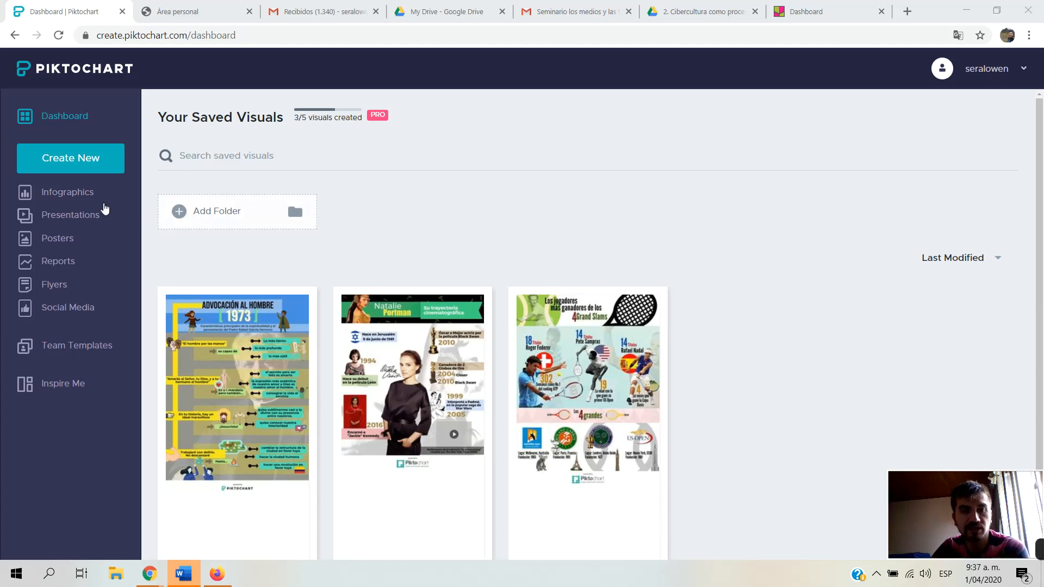
Create a new infographic from the blank template.
{"action": "left_click", "coordinate": [77, 170]}
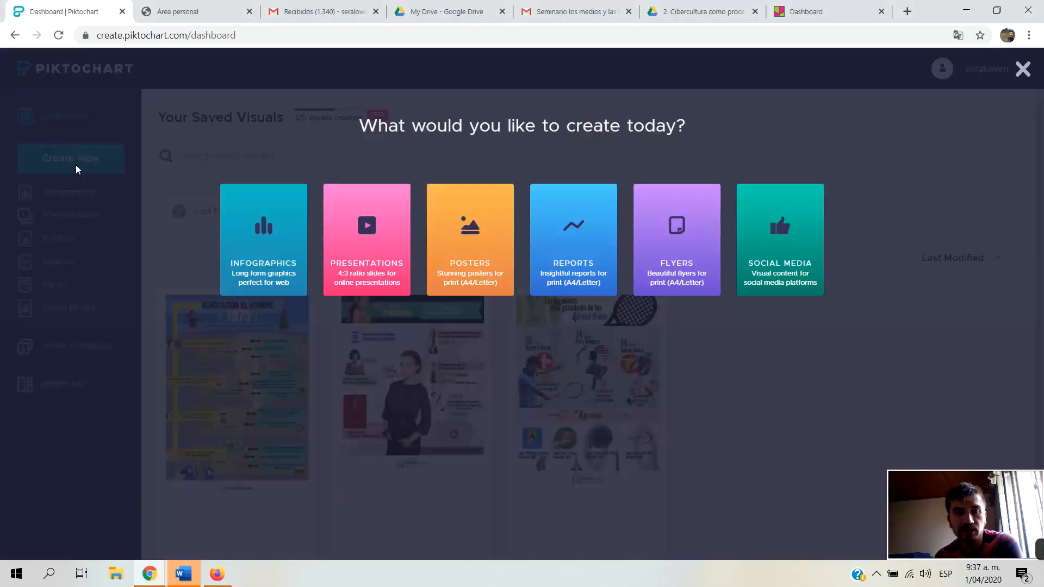
{"action": "left_click", "coordinate": [273, 241]}
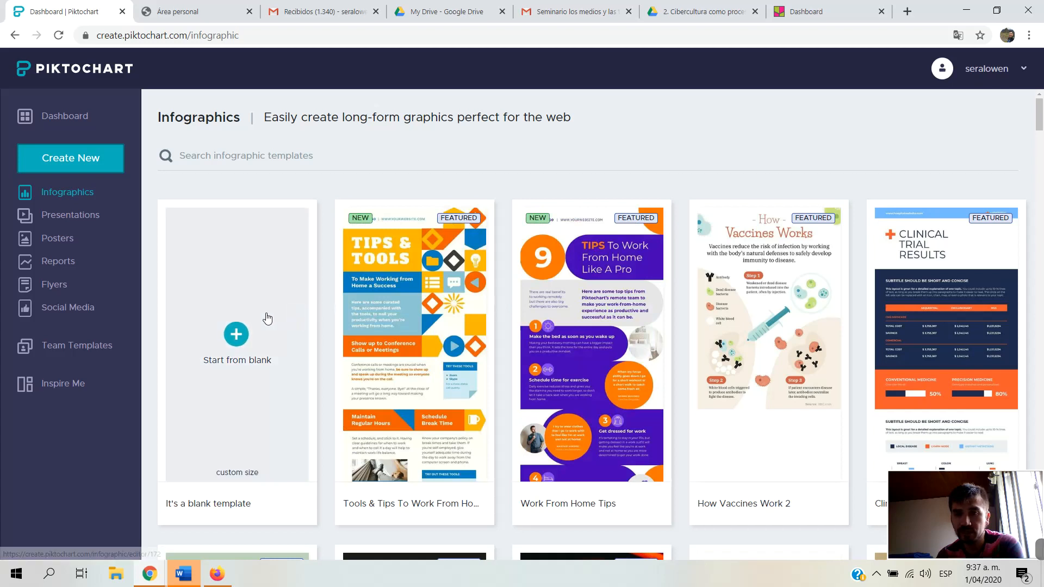
{"action": "scroll", "coordinate": [282, 305], "scroll_direction": "down", "scroll_amount": 5}
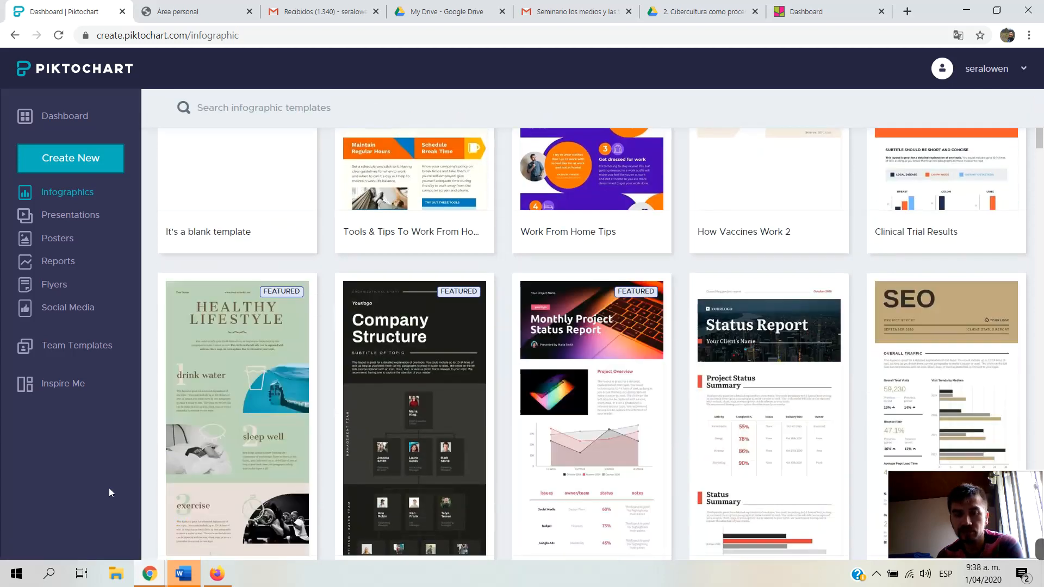
{"action": "scroll", "coordinate": [180, 468], "scroll_direction": "up", "scroll_amount": 5}
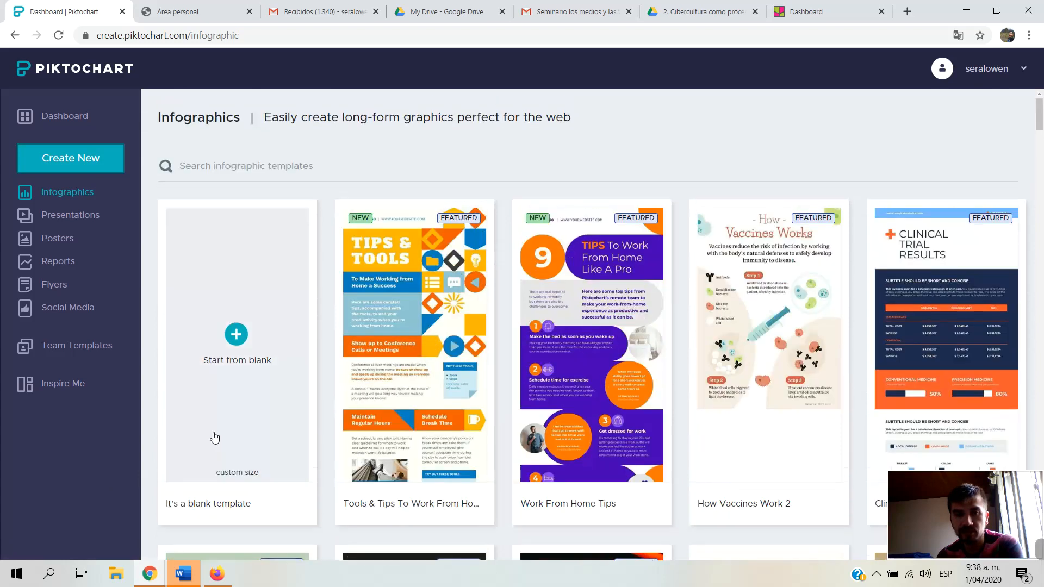
{"action": "left_click", "coordinate": [243, 338]}
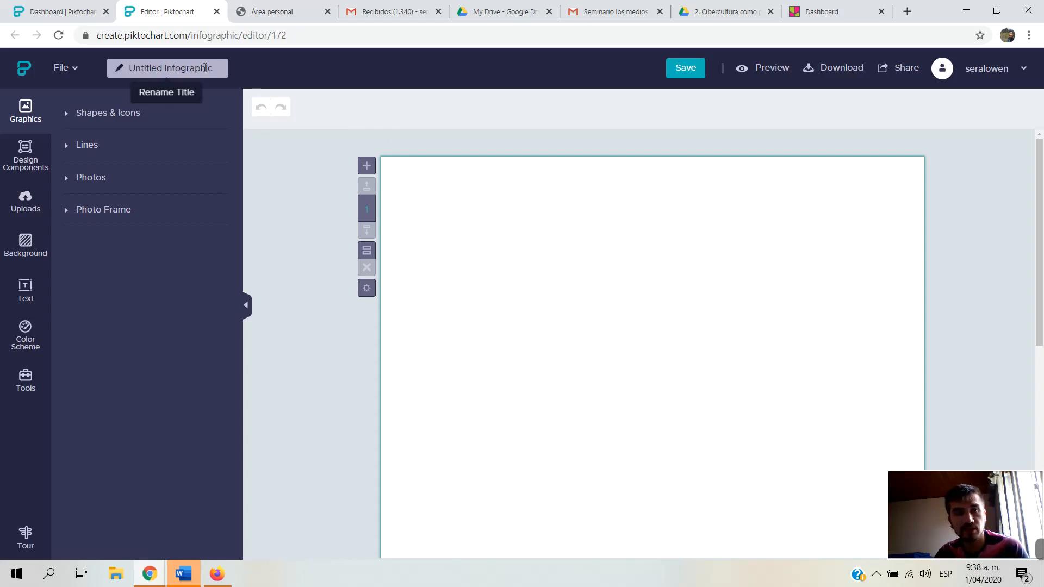
Rename the untitled infographic as "Ejemplo 1".
{"action": "left_click", "coordinate": [206, 67]}
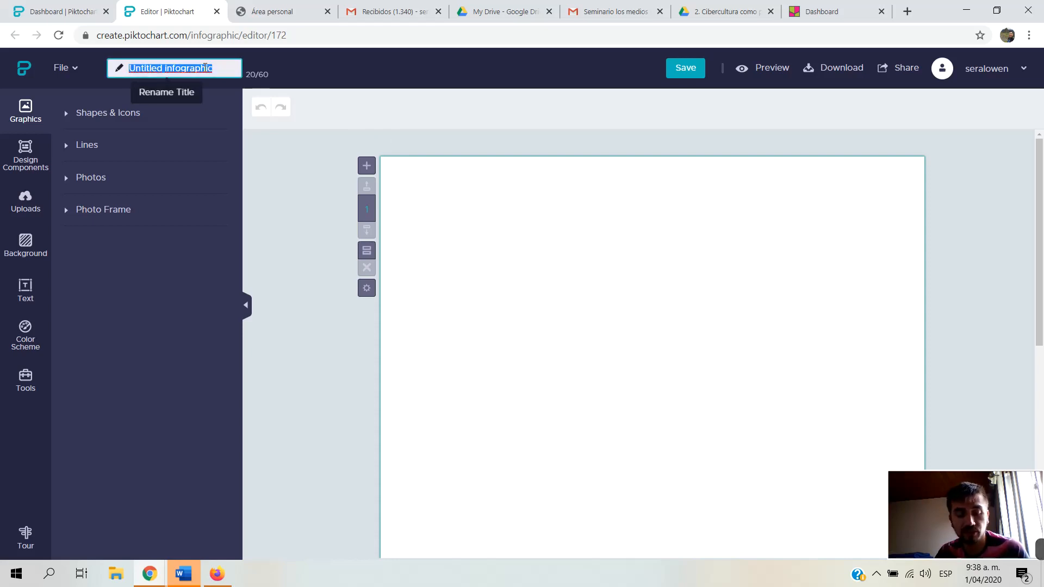
{"action": "type", "text": "Elemplo 1"}
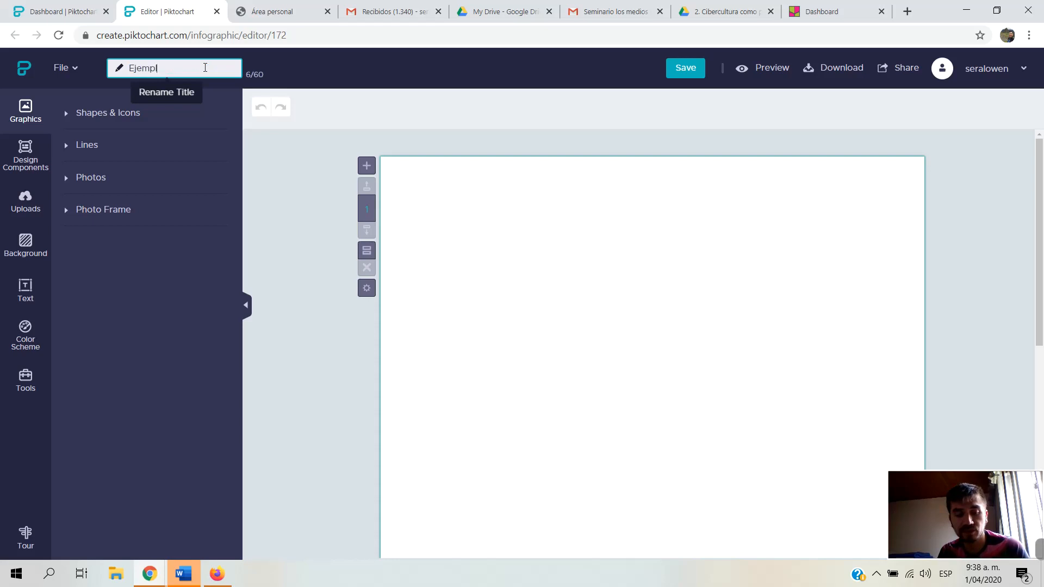
{"action": "left_click", "coordinate": [536, 229]}
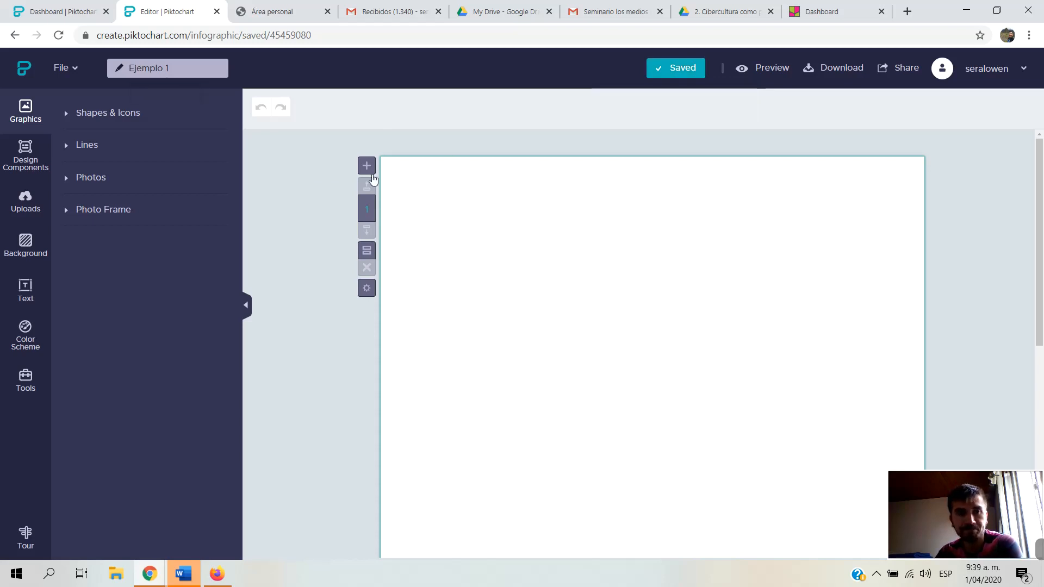
Shorten the first block to about 272 px tall and save the infographic.
{"action": "scroll", "coordinate": [375, 199], "scroll_direction": "down", "scroll_amount": 1}
{"action": "scroll", "coordinate": [380, 220], "scroll_direction": "up", "scroll_amount": 1}
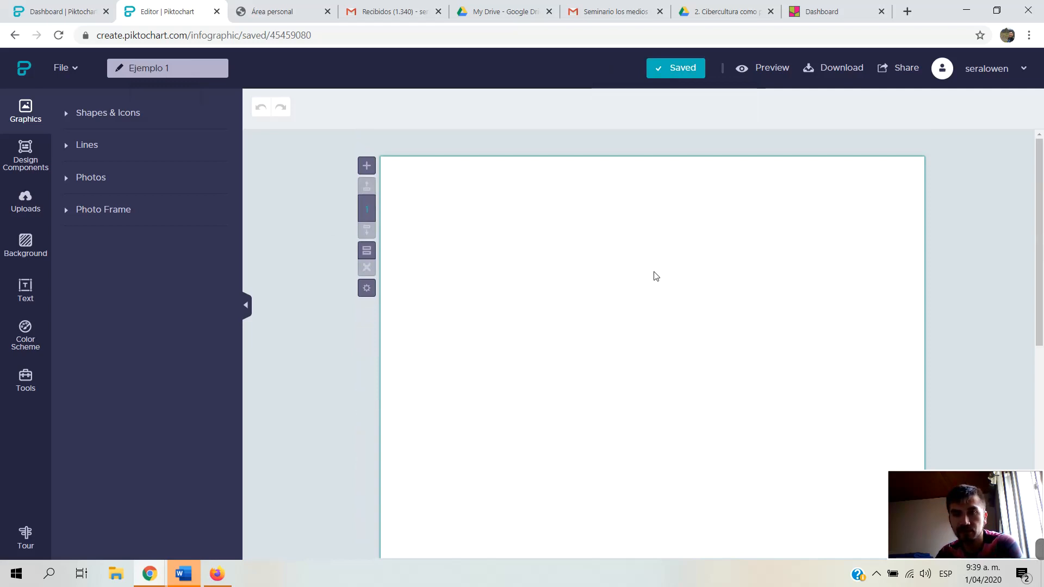
{"action": "scroll", "coordinate": [655, 276], "scroll_direction": "down", "scroll_amount": 3}
{"action": "scroll", "coordinate": [656, 277], "scroll_direction": "up", "scroll_amount": 1}
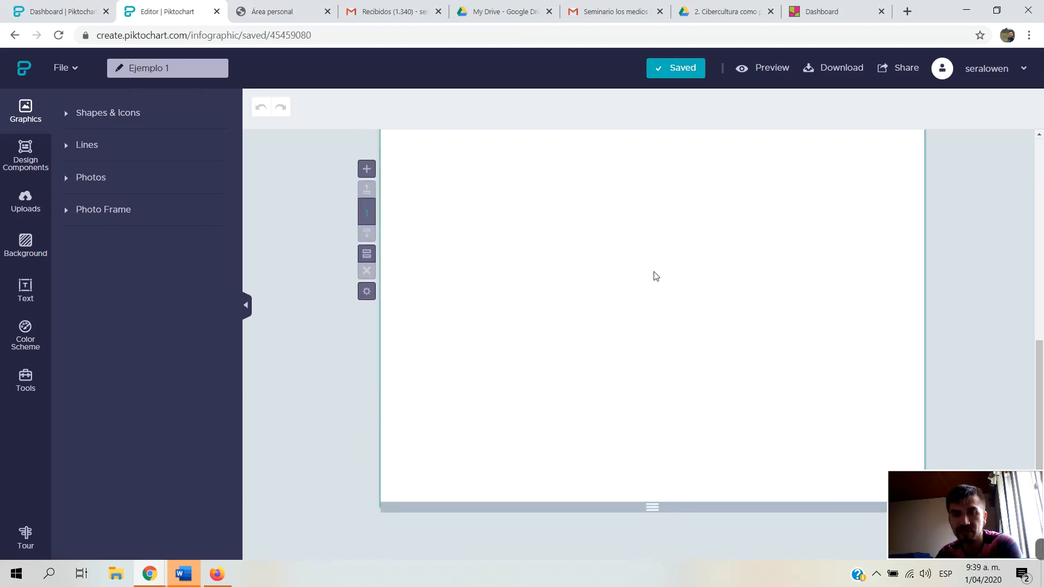
{"action": "scroll", "coordinate": [656, 363], "scroll_direction": "down", "scroll_amount": 1}
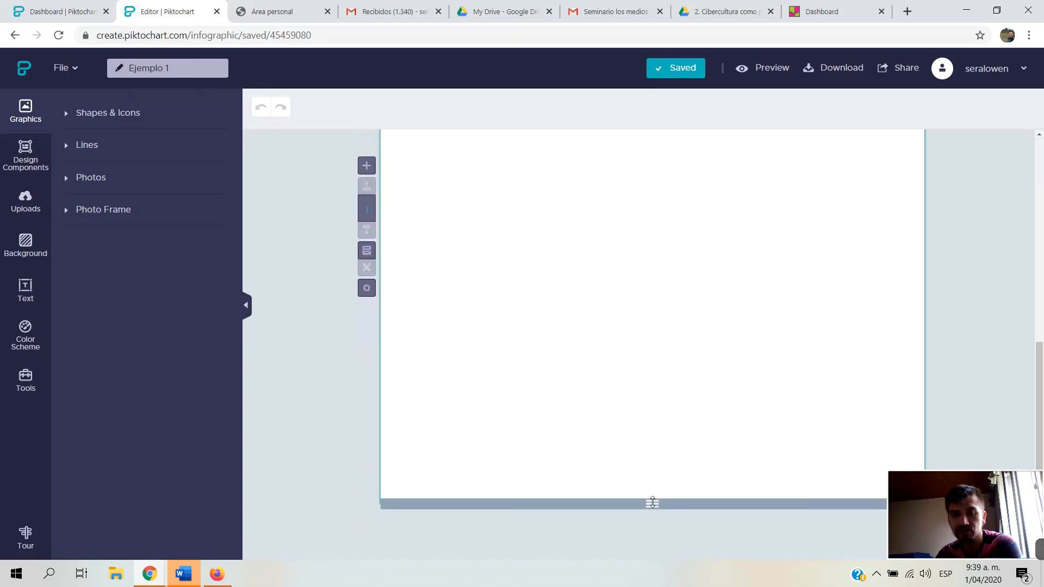
{"action": "left_click_drag", "start_coordinate": [654, 504], "coordinate": [654, 245]}
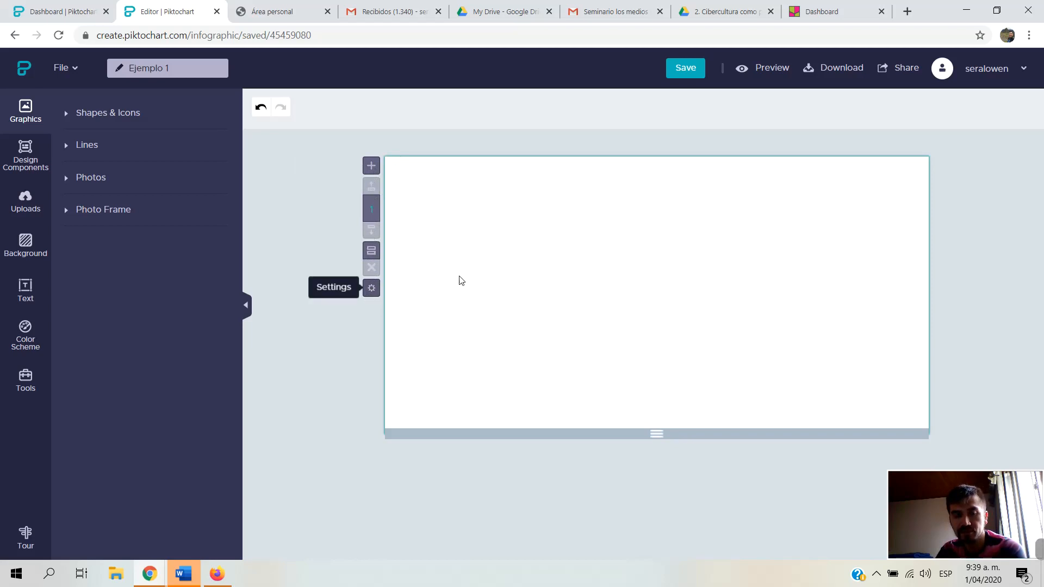
{"action": "left_click_drag", "start_coordinate": [657, 434], "coordinate": [654, 336]}
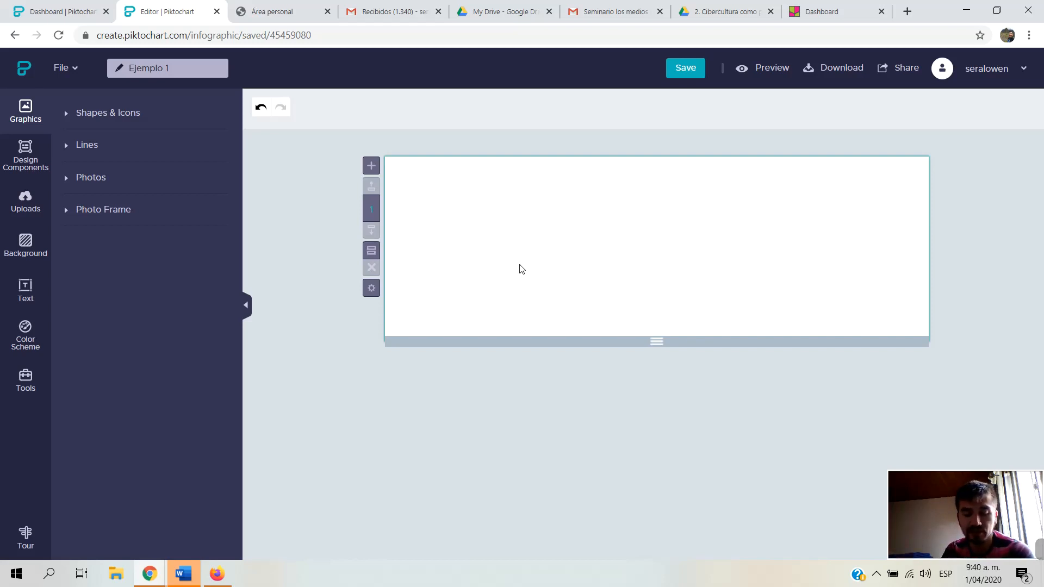
{"action": "key", "text": "ctrl+s"}
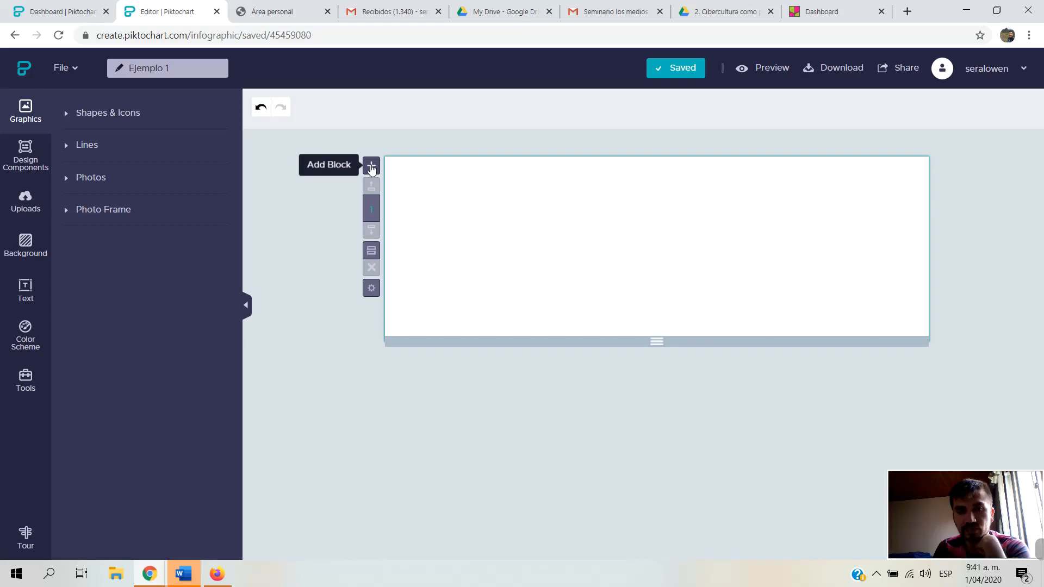
Add a second blank block below the first and shorten it to about 178 px tall.
{"action": "left_click", "coordinate": [371, 167]}
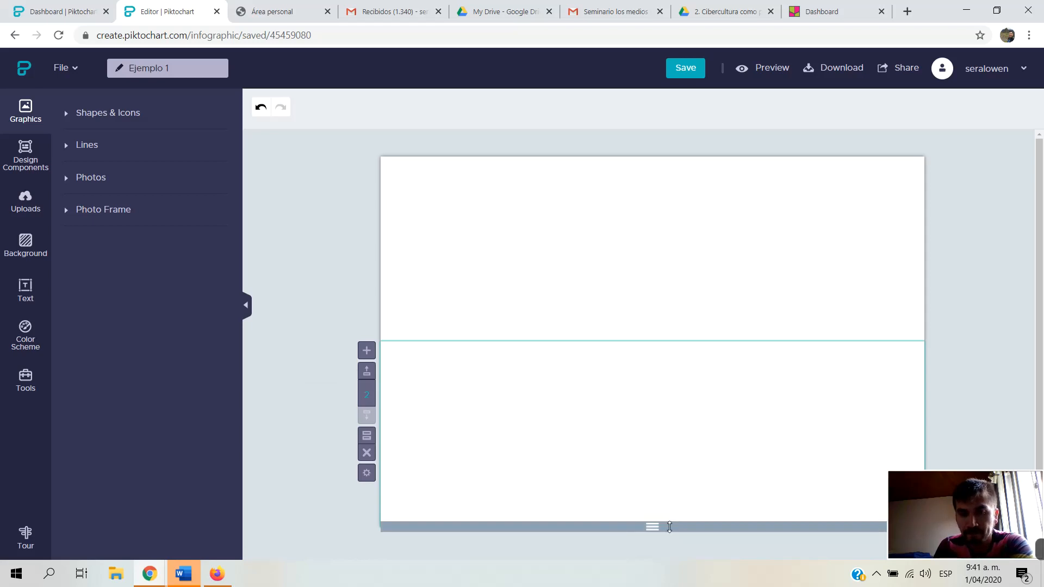
{"action": "mouse_move", "coordinate": [651, 526]}
{"action": "left_mouse_down"}
{"action": "mouse_move", "coordinate": [662, 394]}
{"action": "mouse_move", "coordinate": [670, 489]}
{"action": "left_mouse_up"}
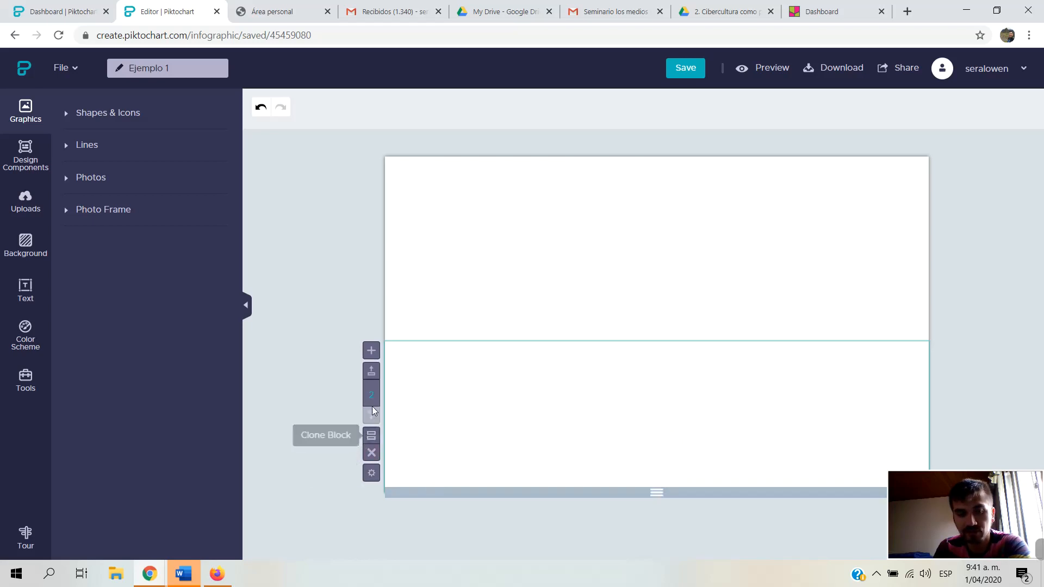
{"action": "left_click", "coordinate": [370, 474]}
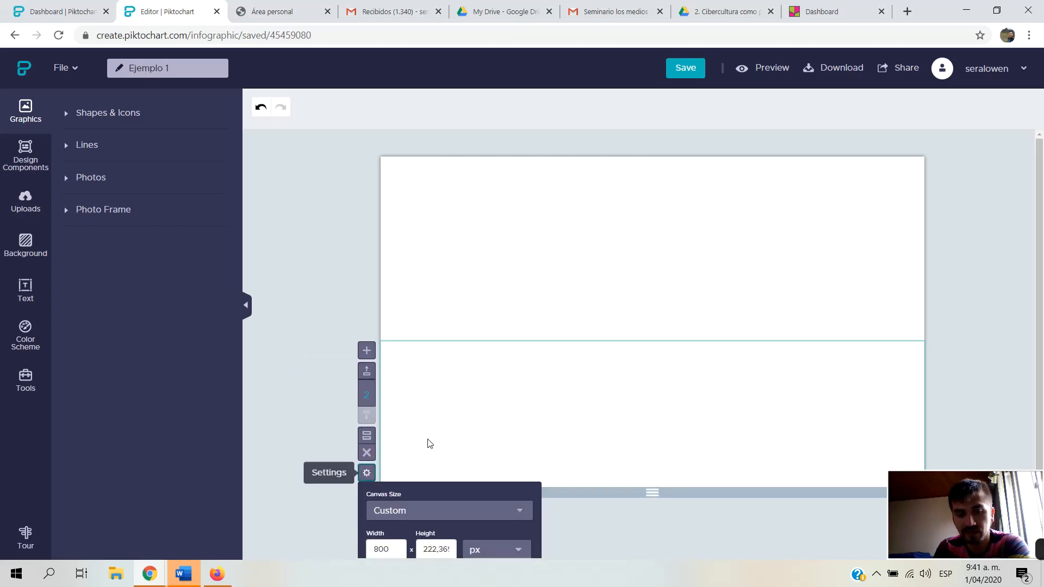
{"action": "scroll", "coordinate": [429, 439], "scroll_direction": "down", "scroll_amount": 1}
{"action": "scroll", "coordinate": [429, 438], "scroll_direction": "up", "scroll_amount": 2}
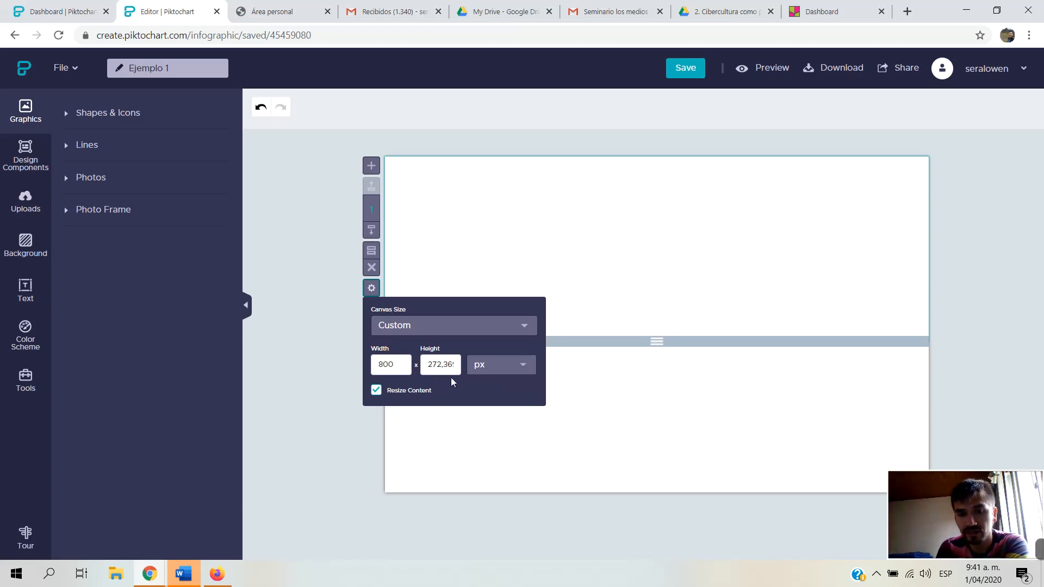
{"action": "left_click", "coordinate": [636, 414]}
{"action": "left_click_drag", "start_coordinate": [657, 488], "coordinate": [652, 459]}
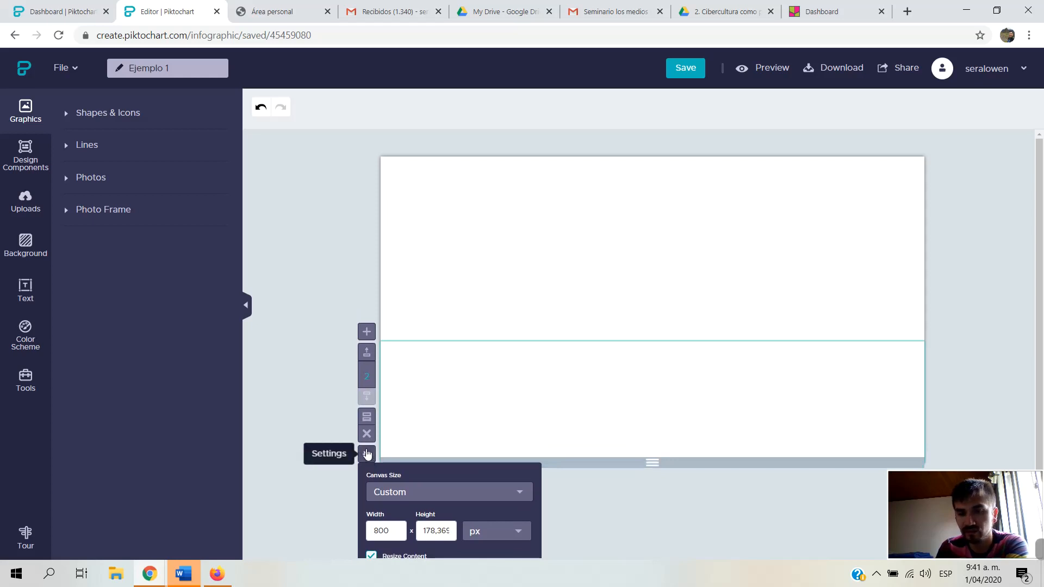
{"action": "left_click", "coordinate": [367, 454]}
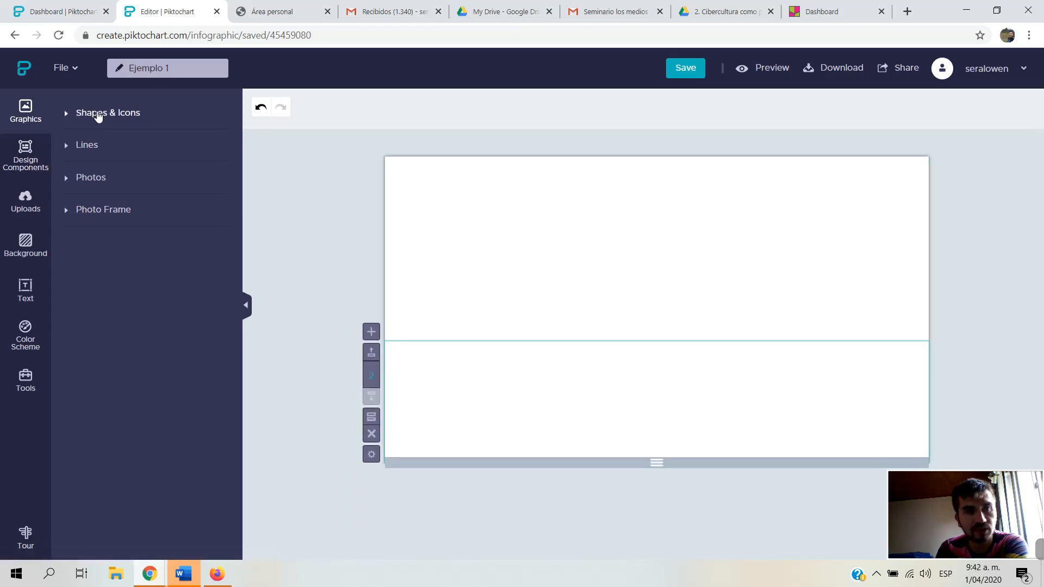
Place a 300 x 20 dashed line in the second block and clone that block.
{"action": "left_click", "coordinate": [88, 145]}
{"action": "left_click_drag", "start_coordinate": [97, 172], "coordinate": [524, 390]}
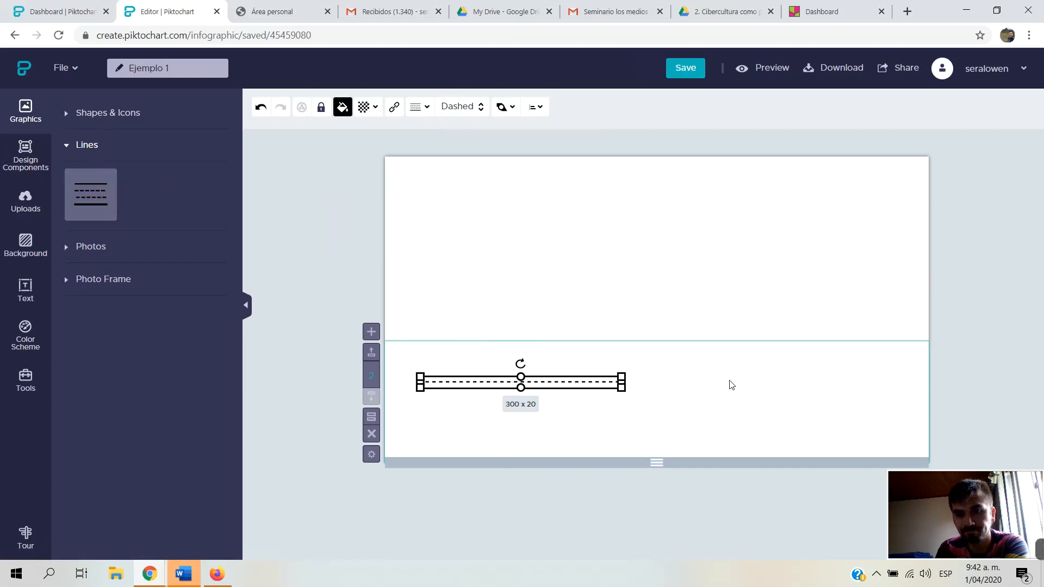
{"action": "left_click", "coordinate": [698, 390]}
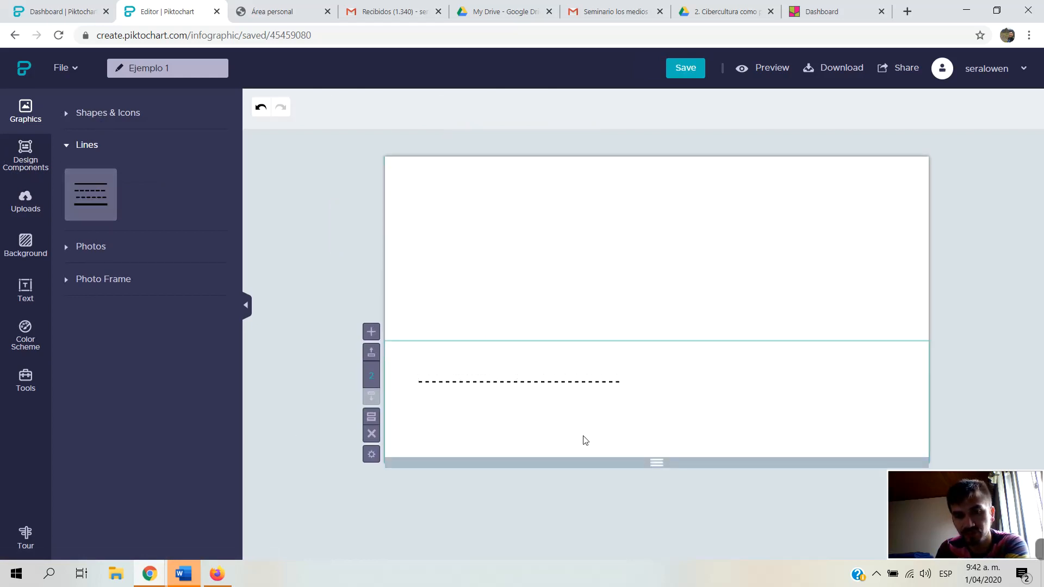
{"action": "left_click", "coordinate": [372, 416]}
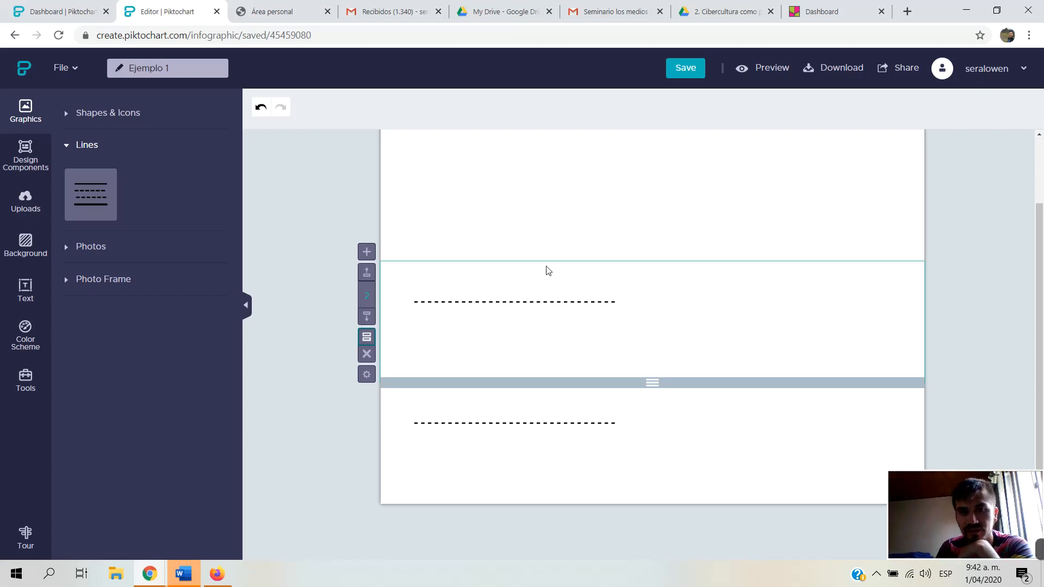
Delete the dashed lines from the cloned third block and the original second block.
{"action": "left_click", "coordinate": [577, 423]}
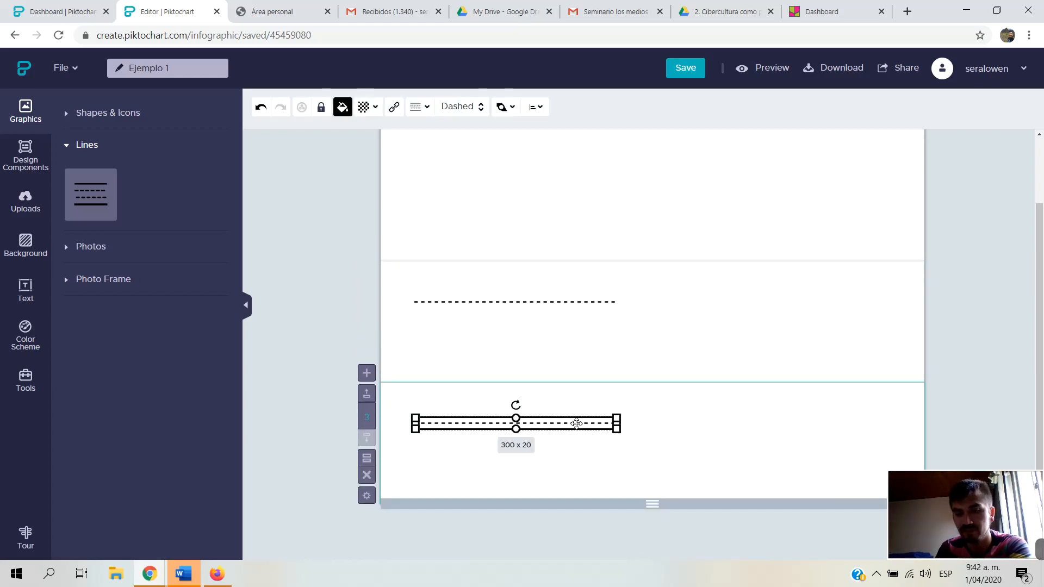
{"action": "key", "text": "Delete"}
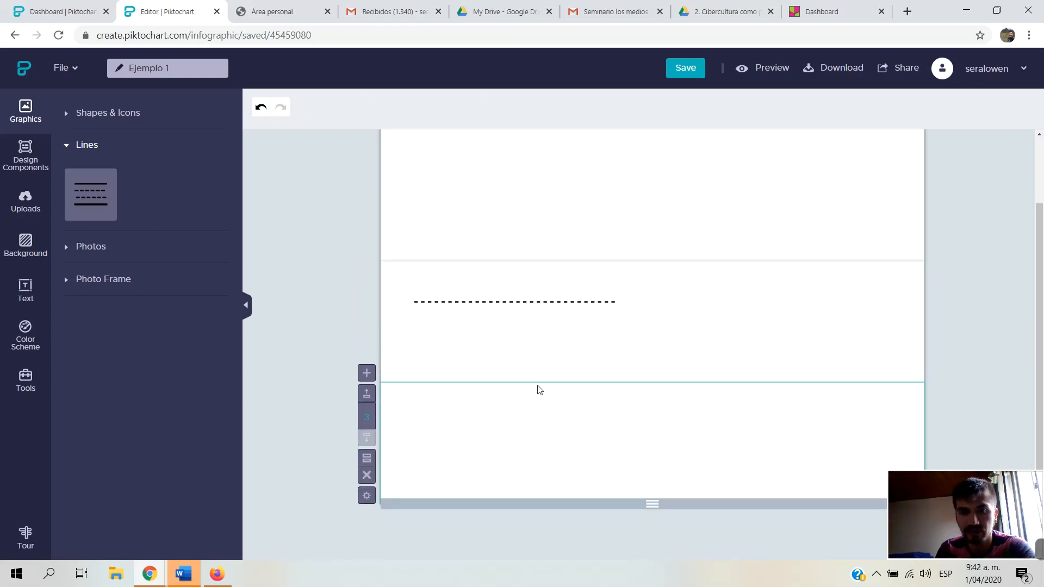
{"action": "left_click", "coordinate": [540, 302]}
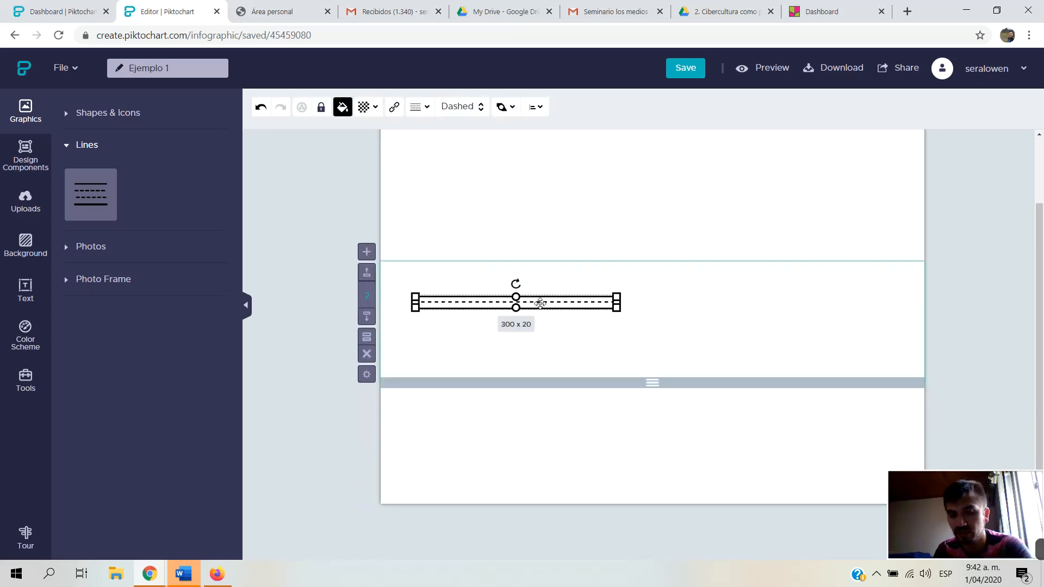
{"action": "key", "text": "Delete"}
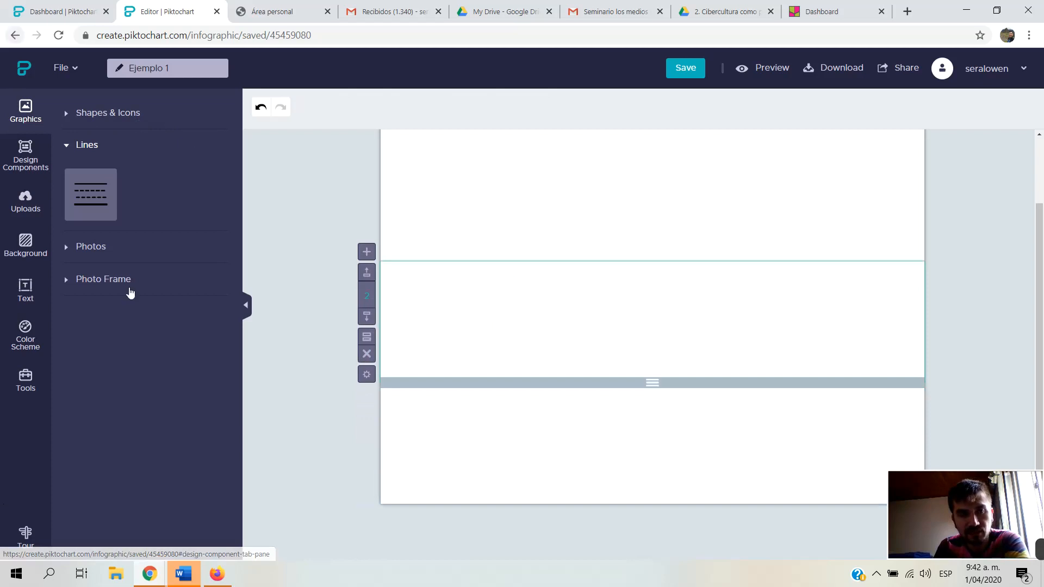
Examine the chart, map and video tools and the color scheme, text and graphics options available for the infographic.
{"action": "left_click", "coordinate": [248, 305]}
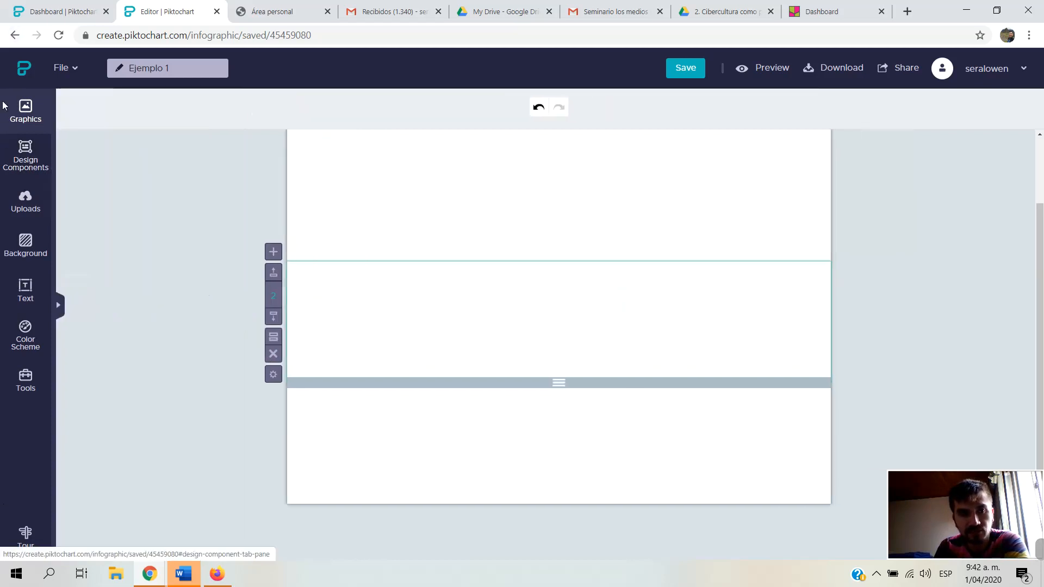
{"action": "scroll", "coordinate": [150, 389], "scroll_direction": "up", "scroll_amount": 3}
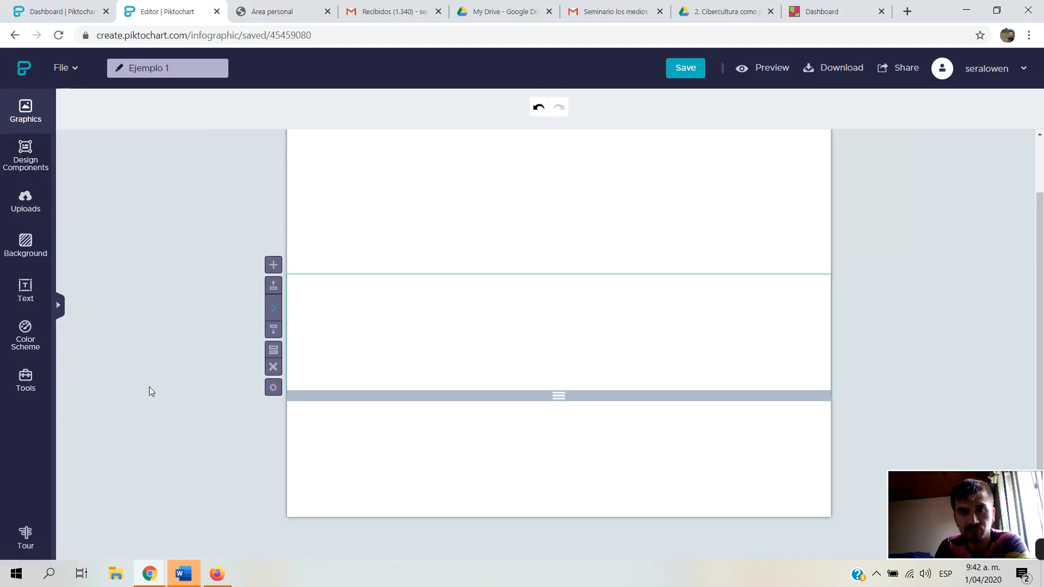
{"action": "scroll", "coordinate": [249, 340], "scroll_direction": "down", "scroll_amount": 2}
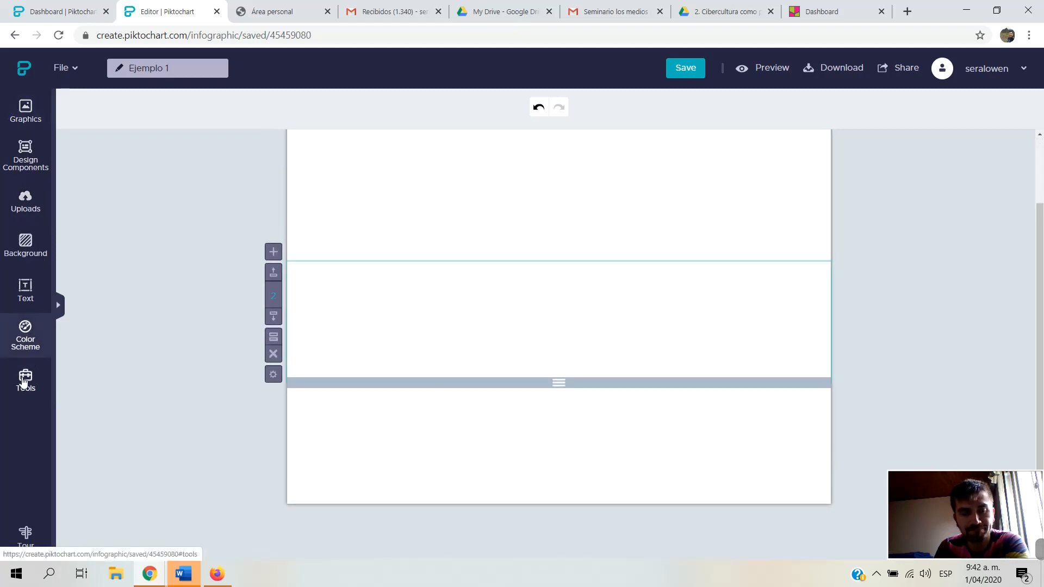
{"action": "left_click", "coordinate": [59, 304]}
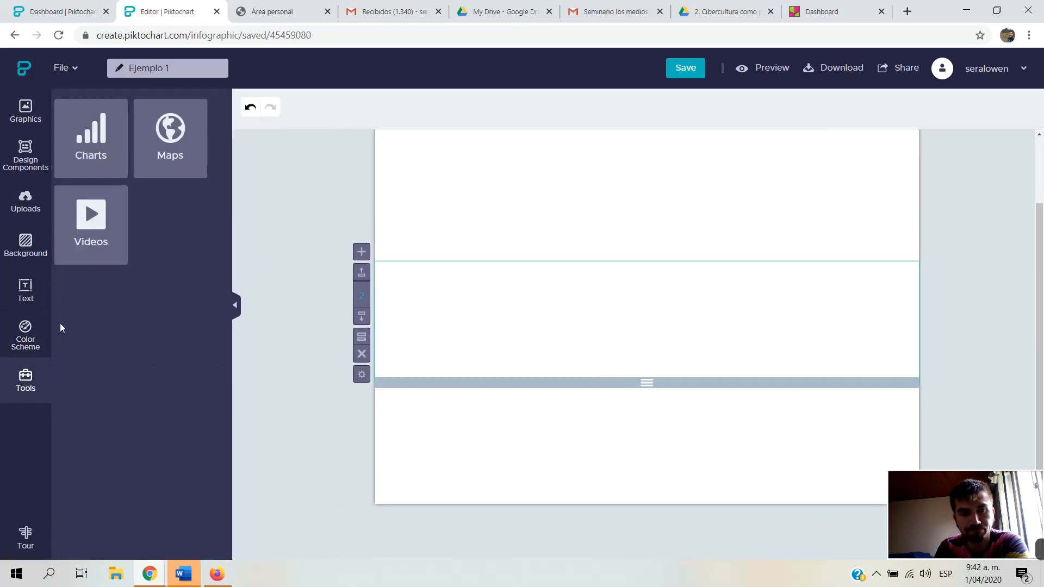
{"action": "left_click", "coordinate": [23, 341]}
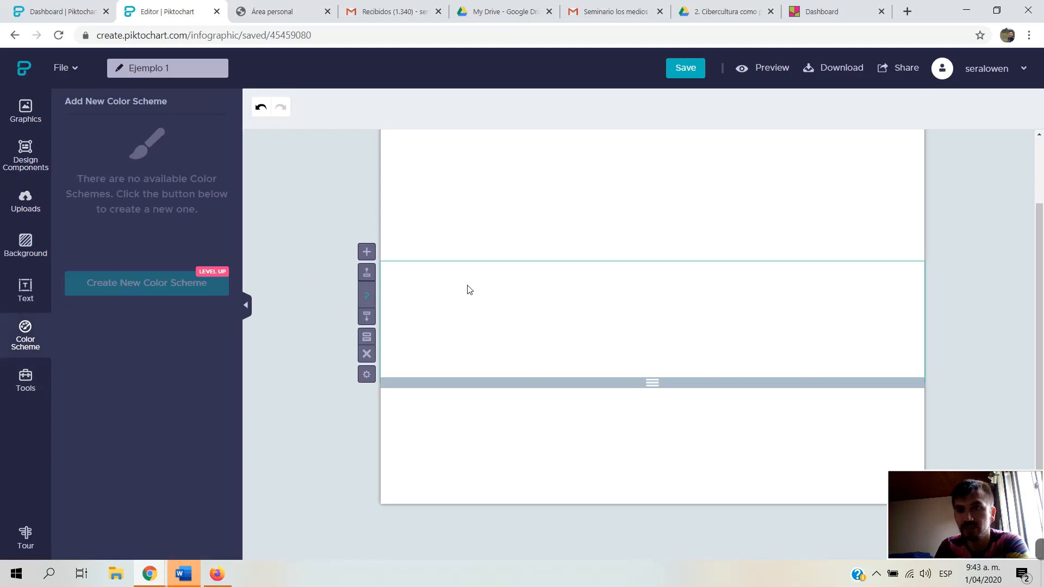
{"action": "scroll", "coordinate": [470, 290], "scroll_direction": "up", "scroll_amount": 2}
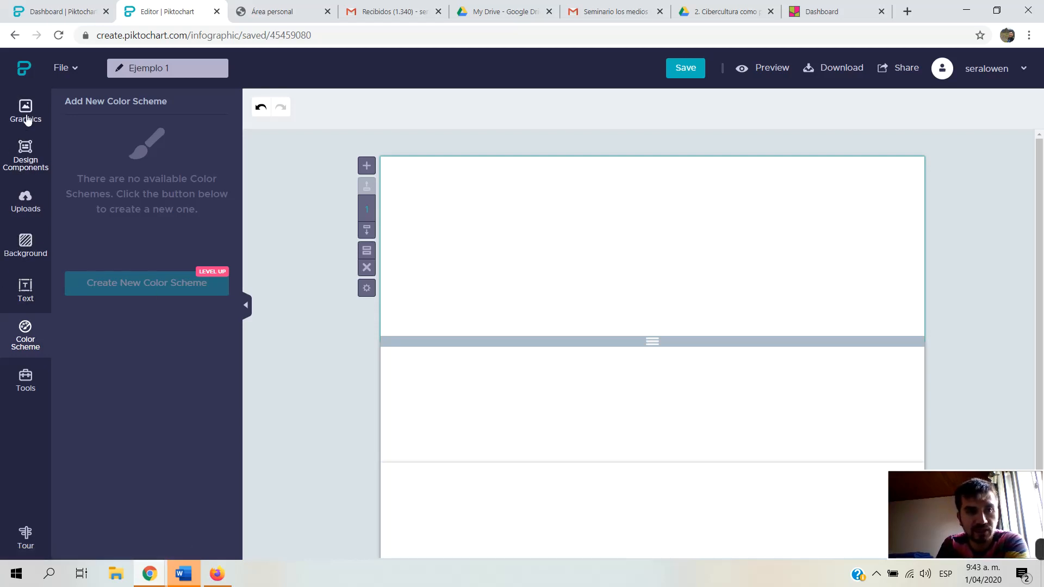
{"action": "left_click", "coordinate": [25, 290]}
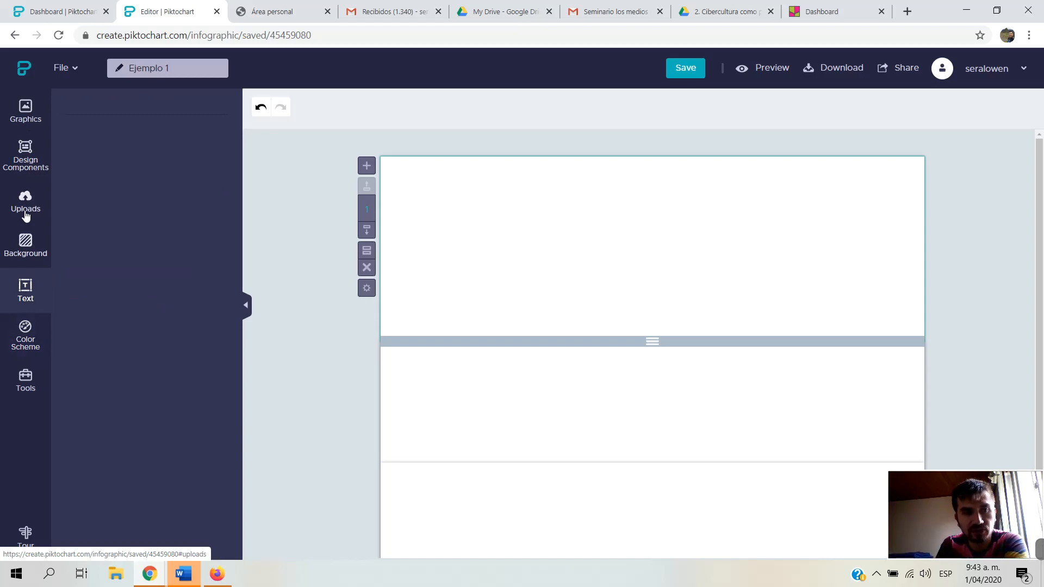
{"action": "left_click", "coordinate": [18, 117]}
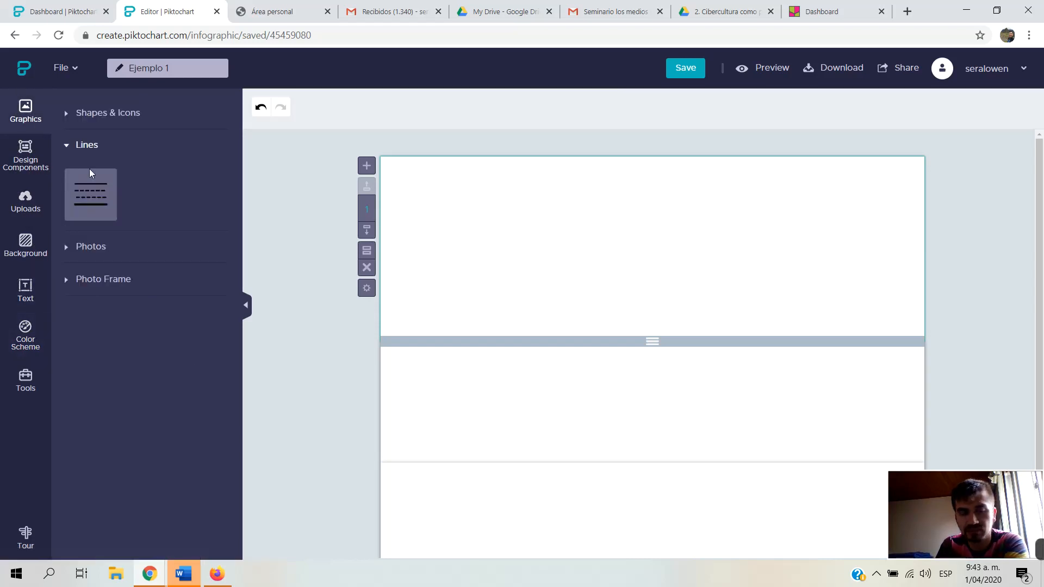
Browse the Arrows, Decorative Elements and Household categories of the shapes and icons library.
{"action": "left_click", "coordinate": [67, 148]}
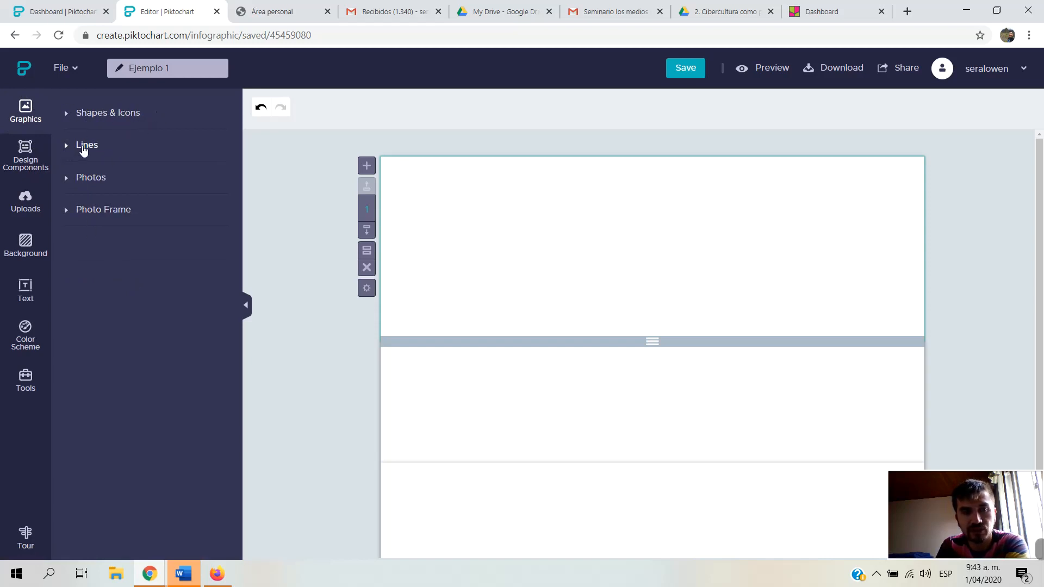
{"action": "left_click", "coordinate": [97, 113]}
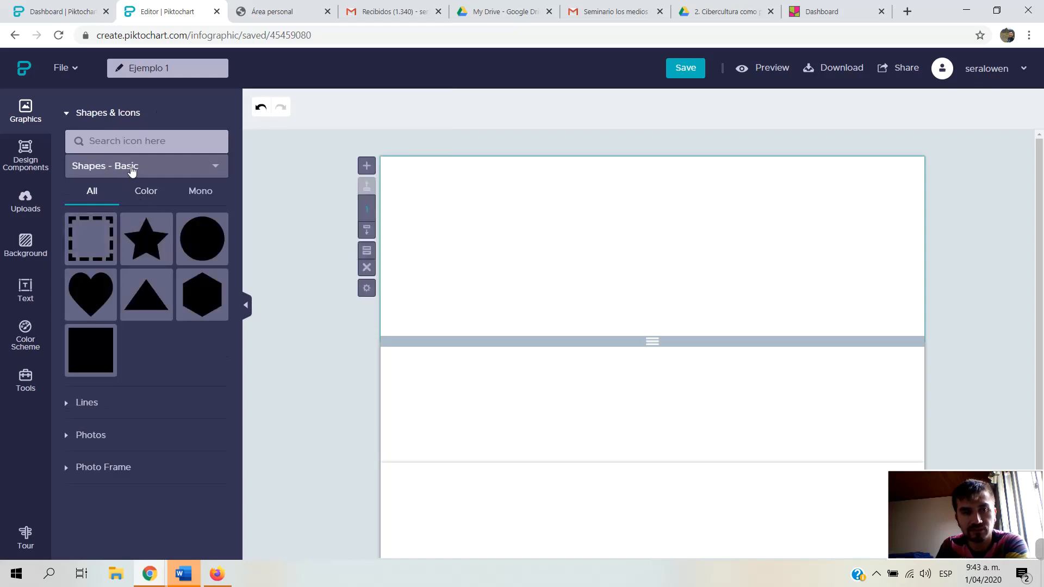
{"action": "left_click", "coordinate": [131, 170]}
{"action": "left_click", "coordinate": [115, 234]}
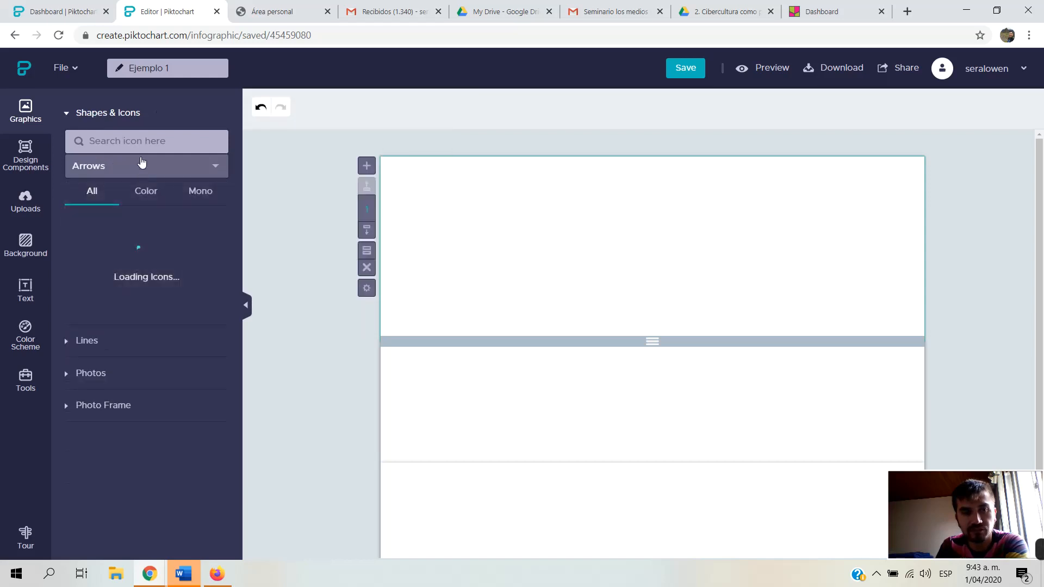
{"action": "left_click", "coordinate": [144, 167]}
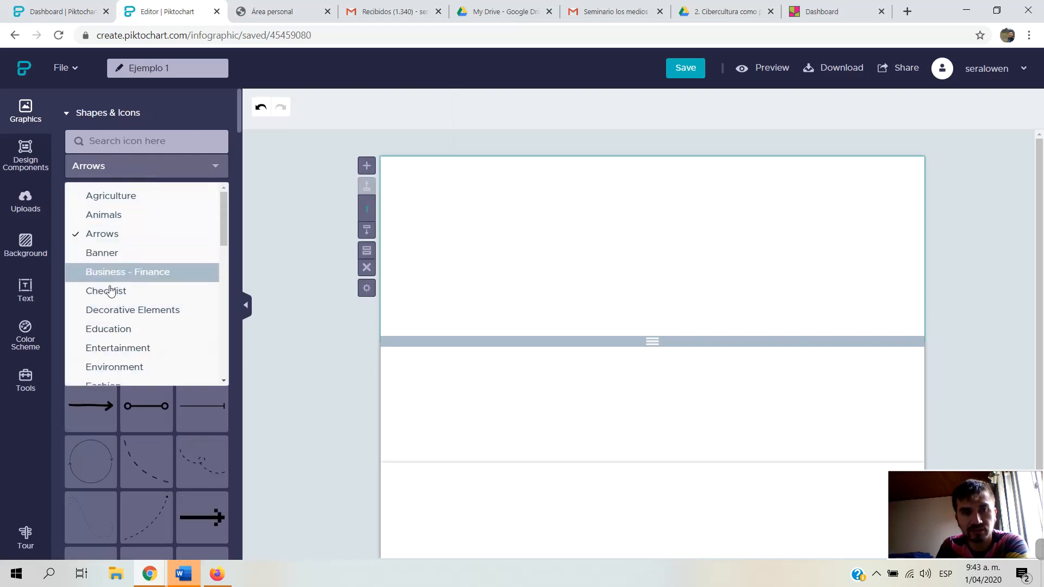
{"action": "left_click", "coordinate": [114, 309]}
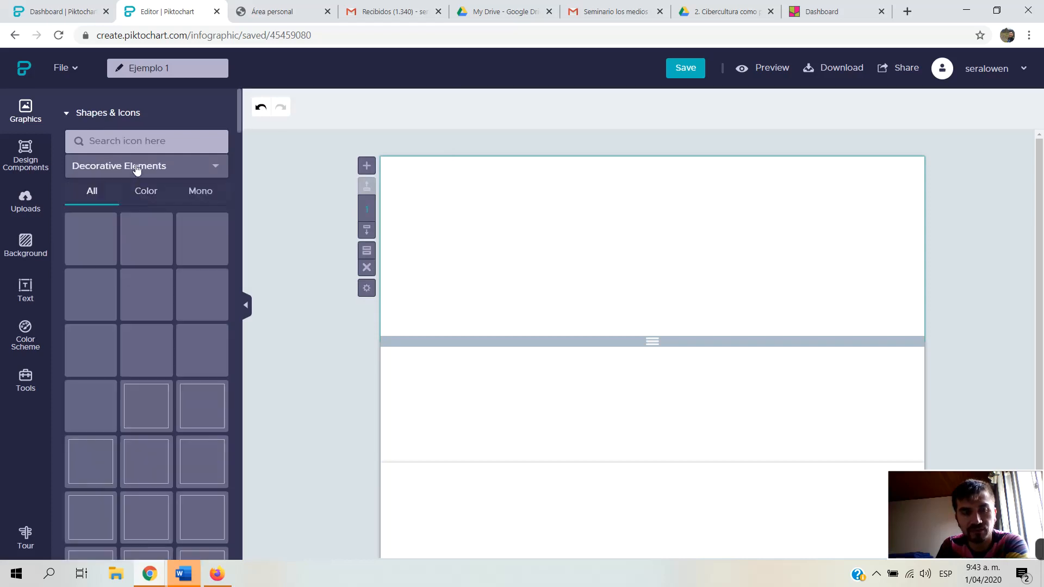
{"action": "left_click", "coordinate": [137, 170]}
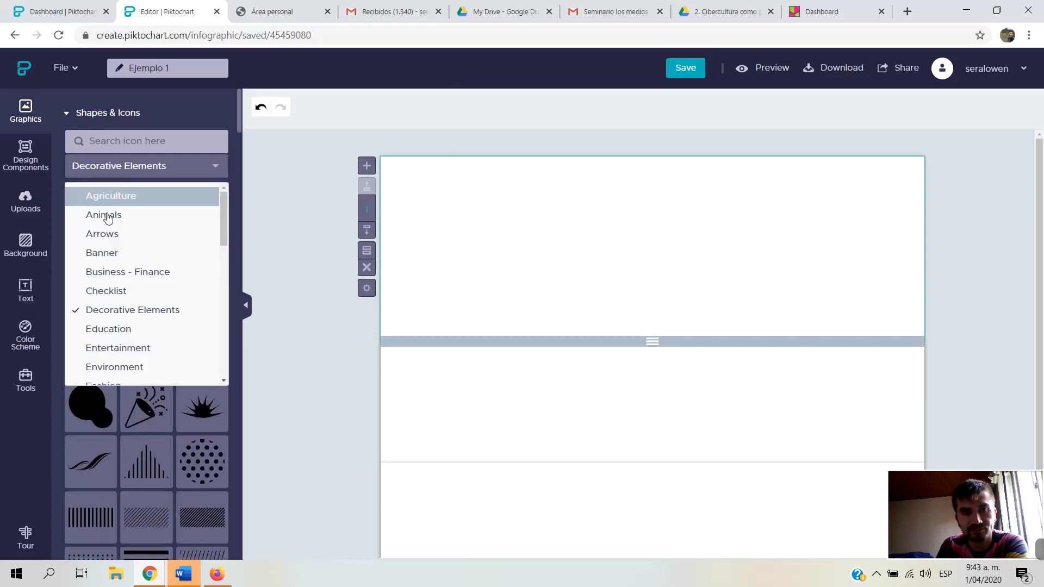
{"action": "scroll", "coordinate": [120, 228], "scroll_direction": "down", "scroll_amount": 3}
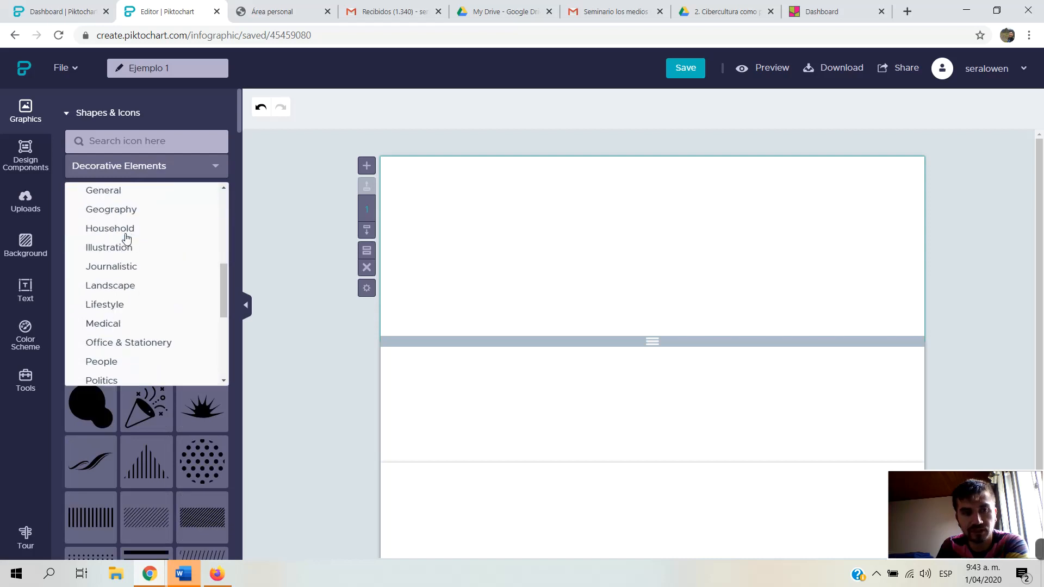
{"action": "left_click", "coordinate": [111, 230]}
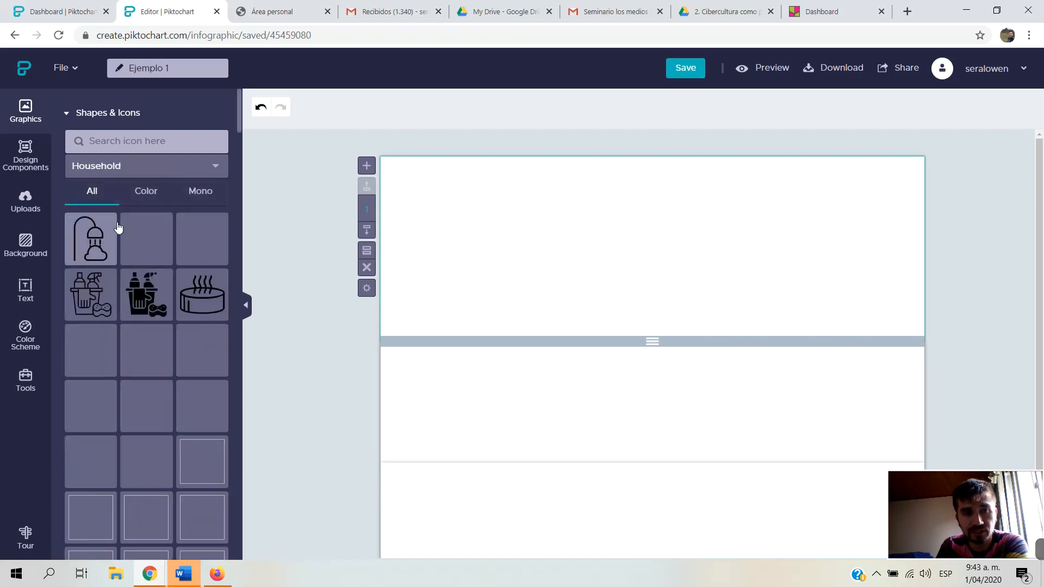
{"action": "left_click", "coordinate": [109, 168]}
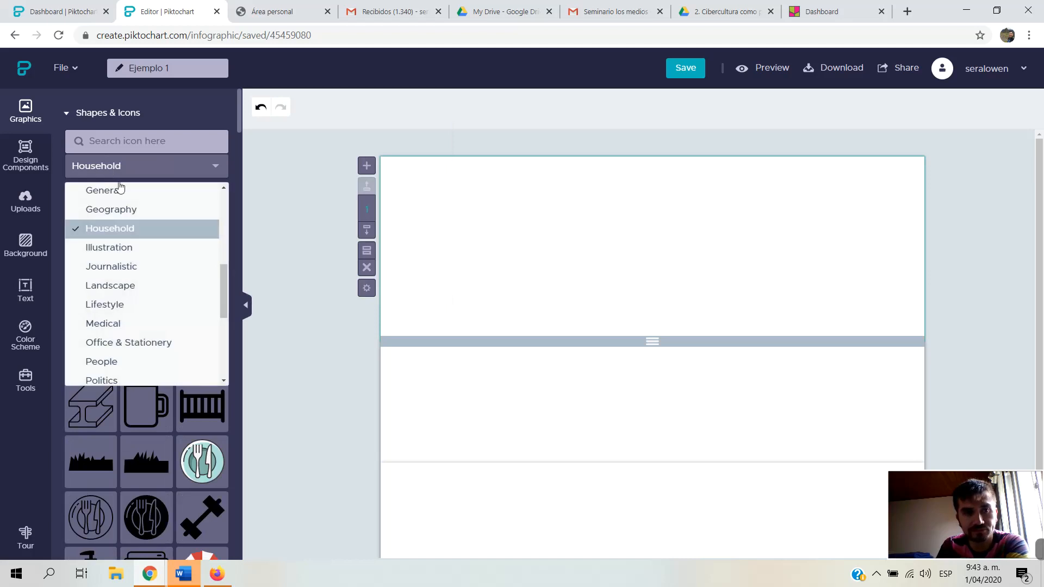
Search the icon library for "circle" and place a 128 x 128 solid black circle in the first block.
{"action": "left_click", "coordinate": [158, 139]}
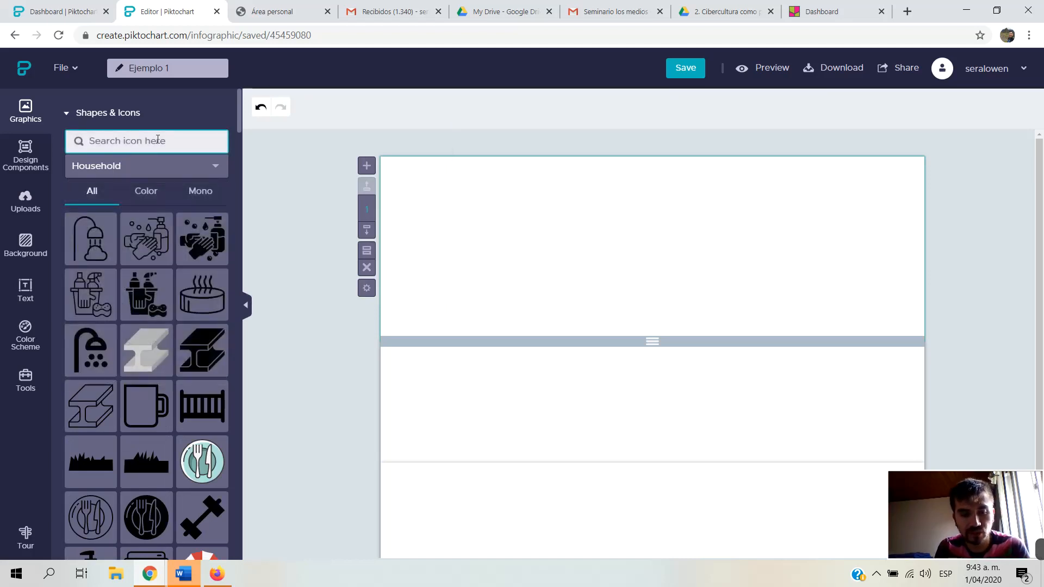
{"action": "type", "text": "circle"}
{"action": "key", "text": "Return"}
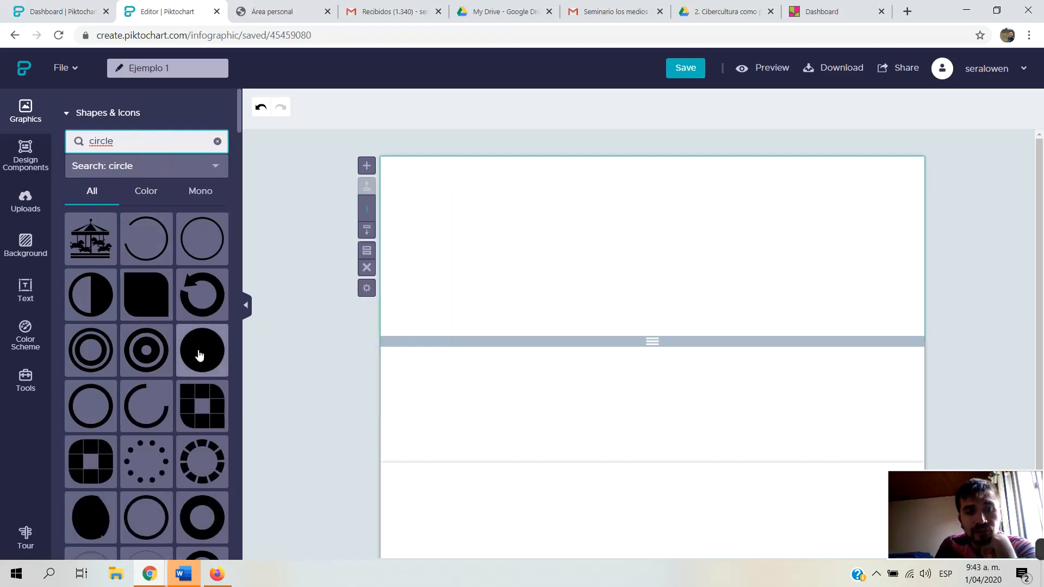
{"action": "mouse_move", "coordinate": [200, 355]}
{"action": "left_click_drag", "start_coordinate": [201, 355], "coordinate": [688, 225]}
Add a 128 x 128 rounded-corner square to the first block and shift both shapes farther right.
{"action": "mouse_move", "coordinate": [135, 291]}
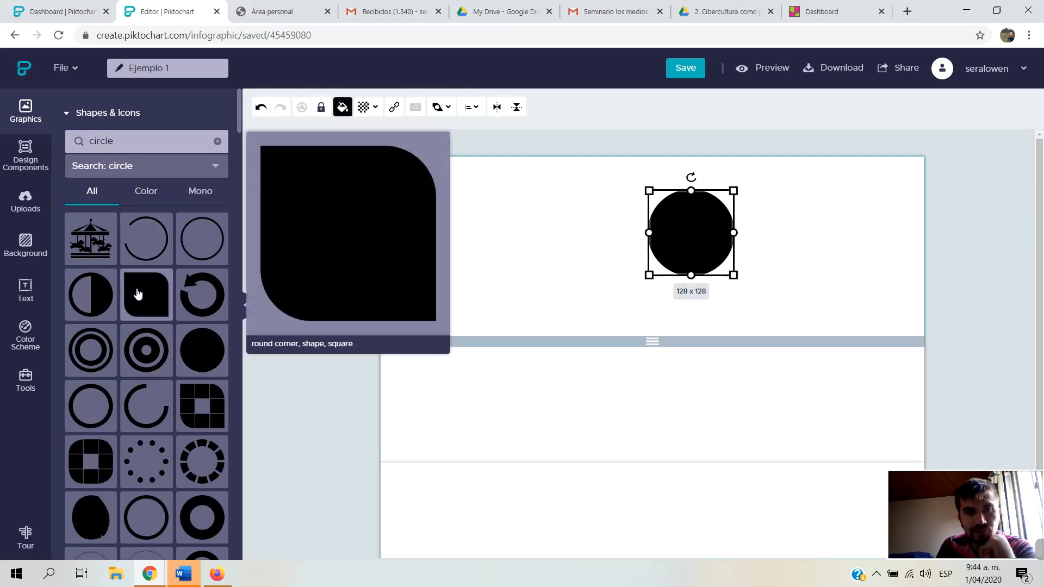
{"action": "left_click_drag", "start_coordinate": [136, 291], "coordinate": [526, 243]}
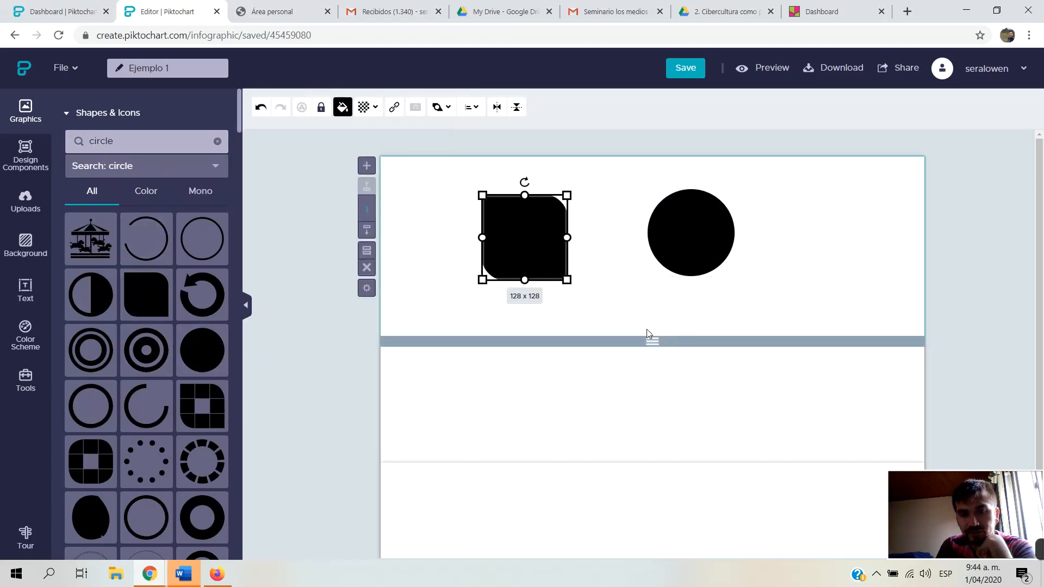
{"action": "left_click_drag", "start_coordinate": [696, 232], "coordinate": [782, 232]}
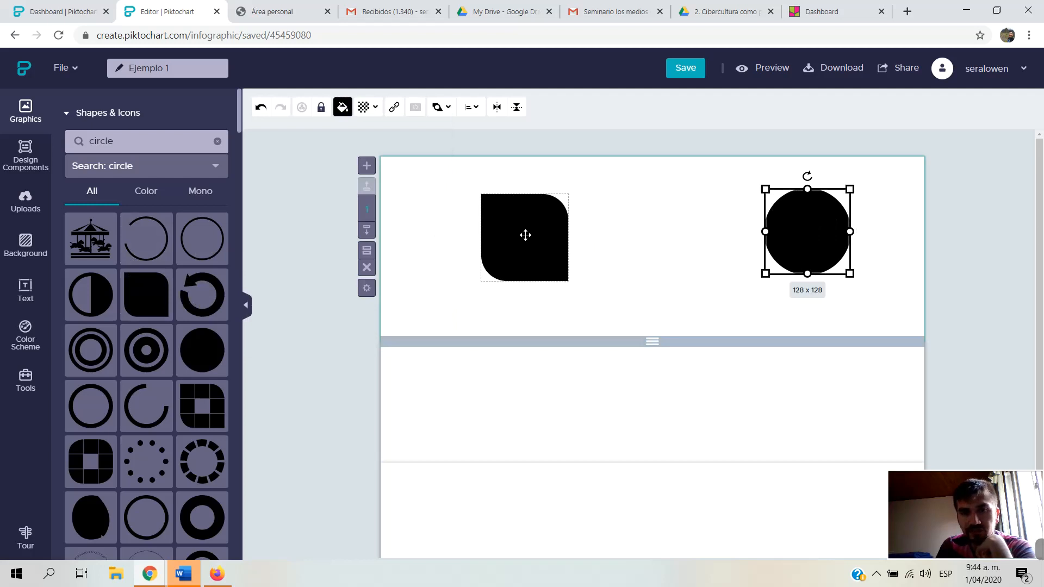
{"action": "left_click_drag", "start_coordinate": [524, 235], "coordinate": [637, 231]}
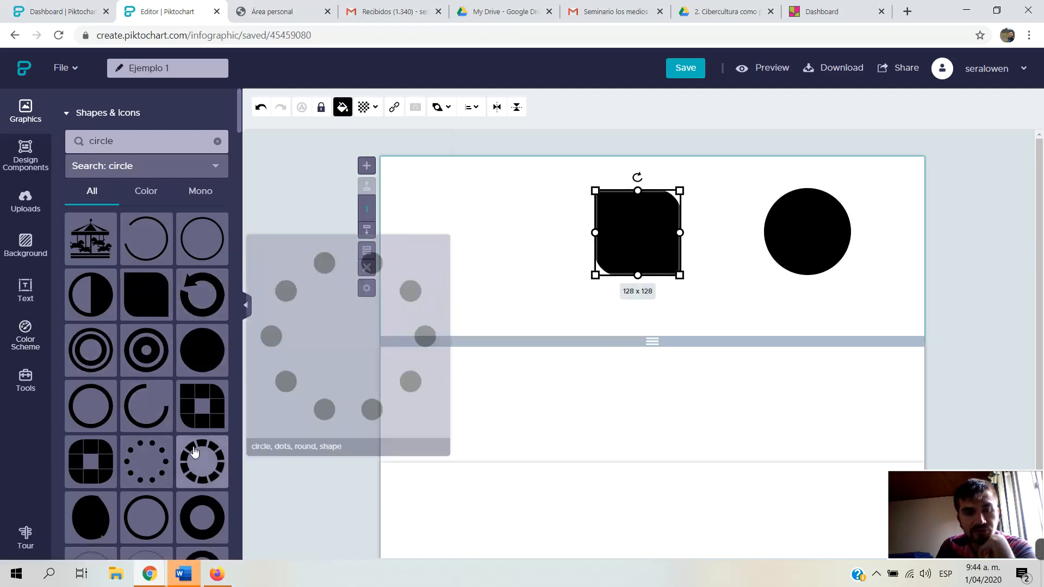
{"action": "mouse_move", "coordinate": [202, 521]}
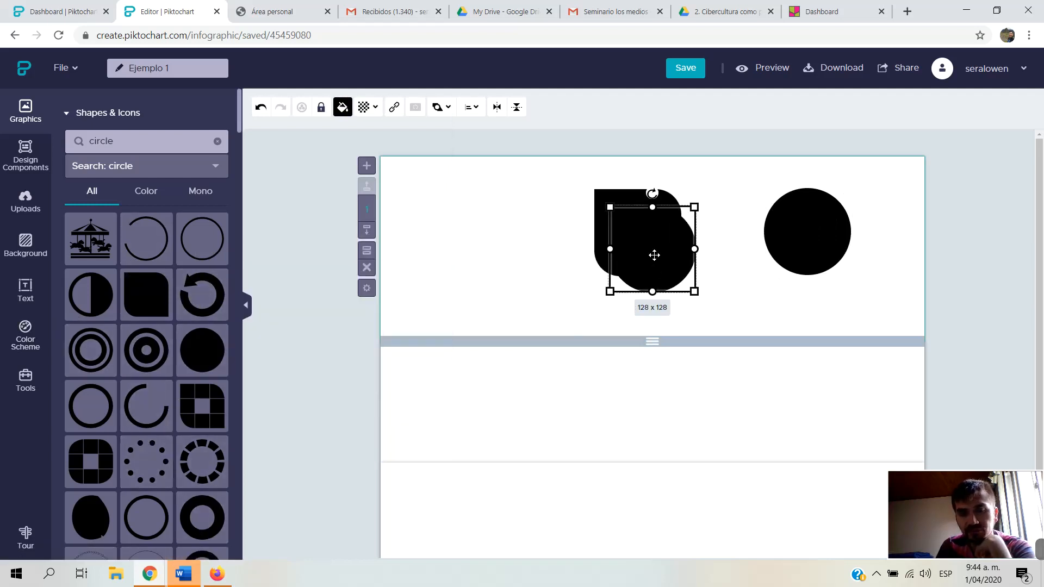
{"action": "left_click_drag", "start_coordinate": [654, 255], "coordinate": [489, 262]}
{"action": "key", "text": "Delete"}
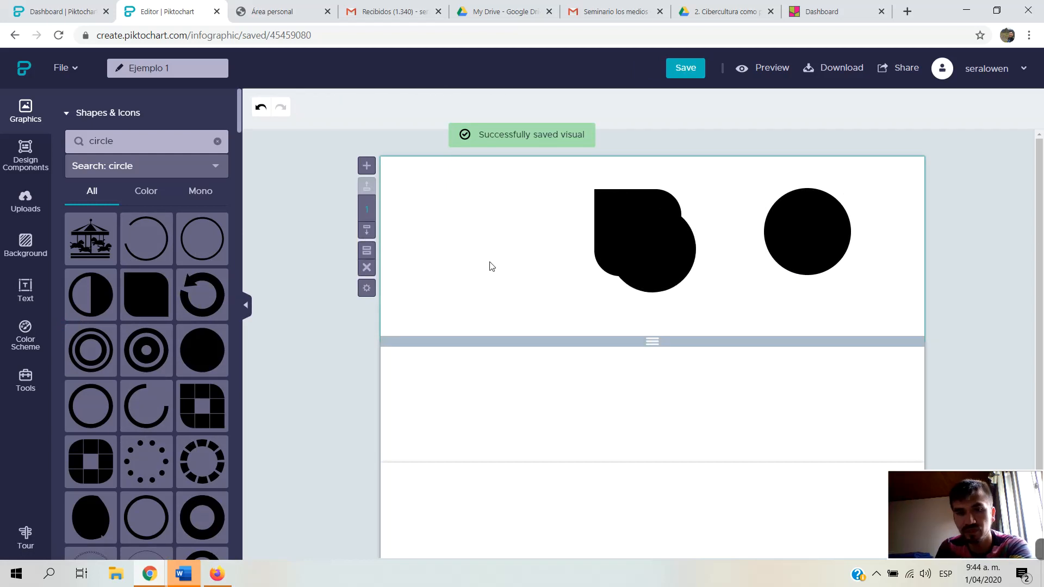
{"action": "left_click", "coordinate": [652, 256]}
{"action": "key", "text": "Delete"}
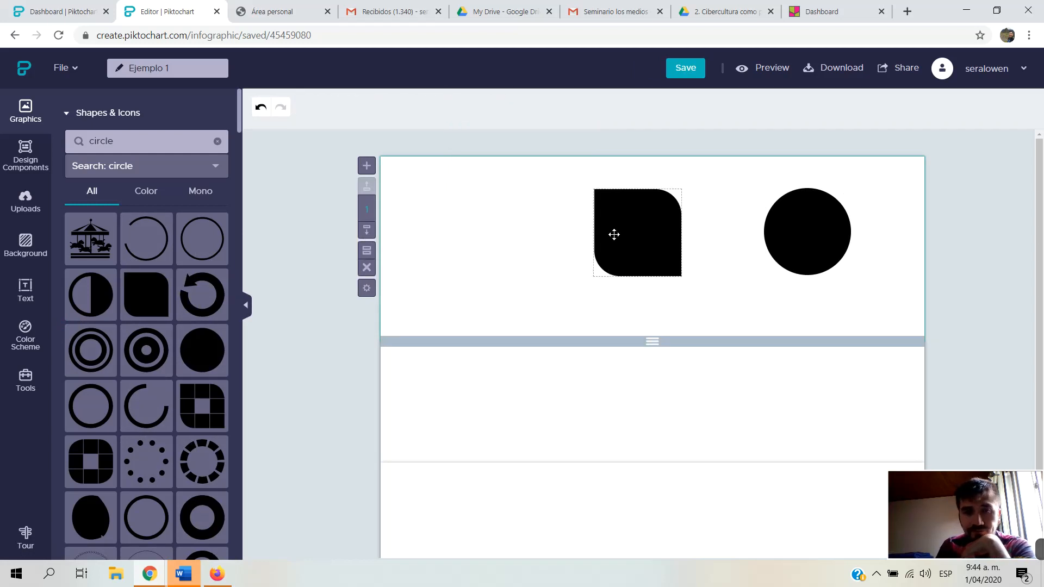
Fill the rounded-corner square with orange #F5A623 and lower its opacity.
{"action": "left_click_drag", "start_coordinate": [613, 233], "coordinate": [595, 237]}
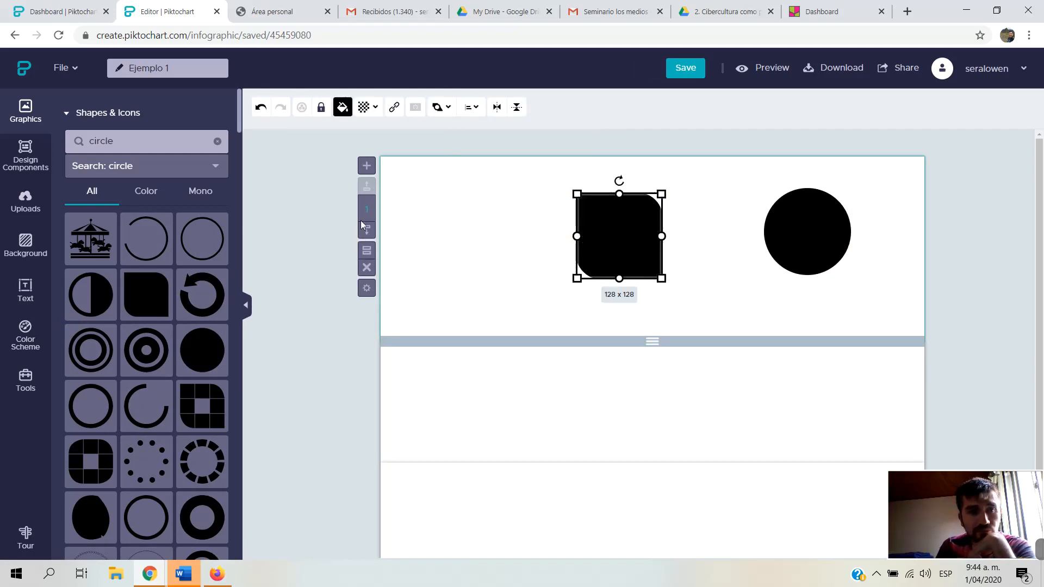
{"action": "left_click", "coordinate": [69, 115]}
{"action": "left_click", "coordinate": [71, 145]}
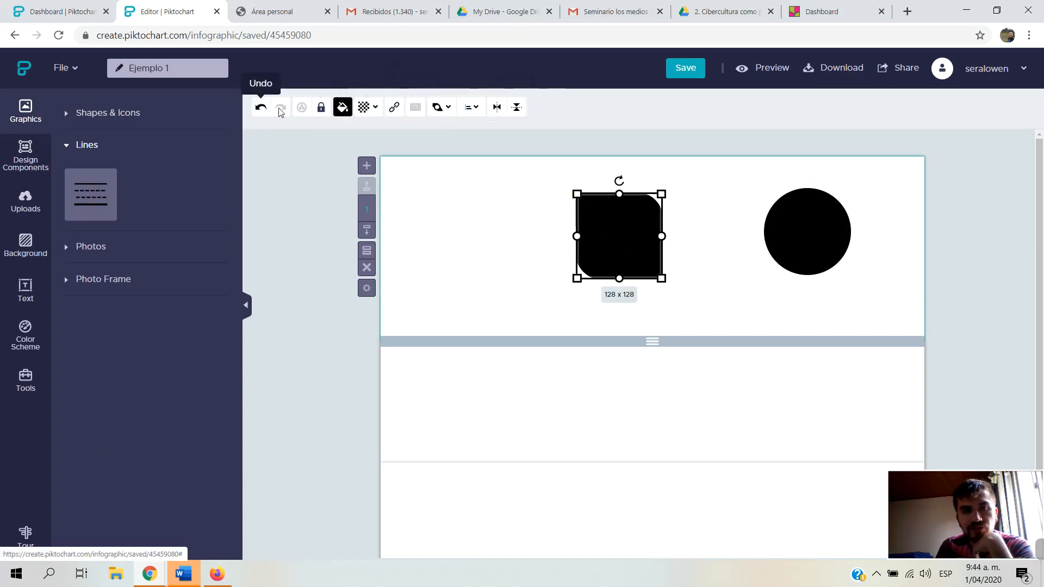
{"action": "left_click", "coordinate": [334, 109]}
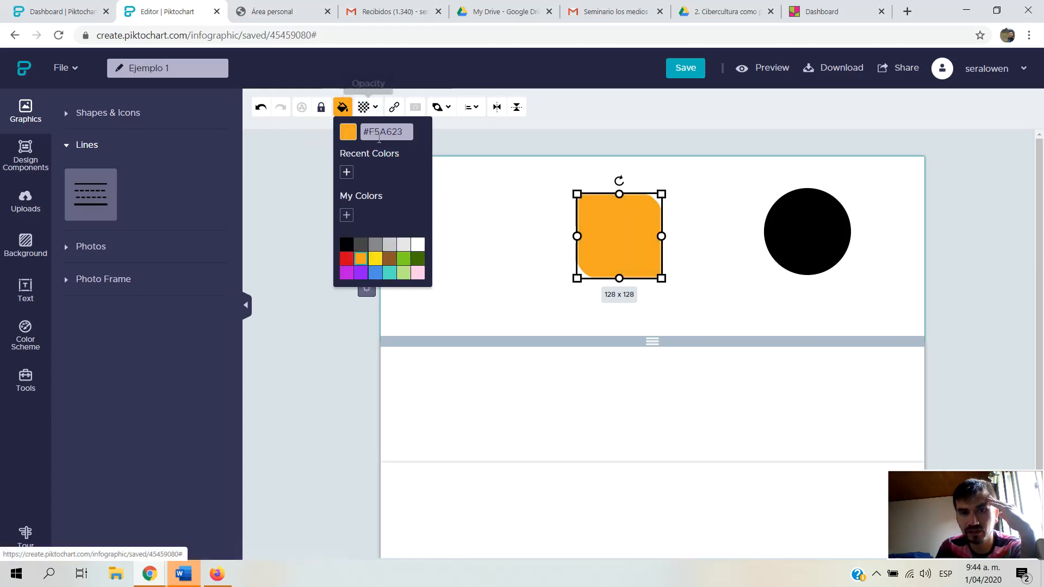
{"action": "left_click", "coordinate": [366, 108]}
{"action": "mouse_move", "coordinate": [379, 136]}
{"action": "left_mouse_down"}
{"action": "mouse_move", "coordinate": [341, 136]}
{"action": "mouse_move", "coordinate": [359, 136]}
{"action": "left_mouse_up"}
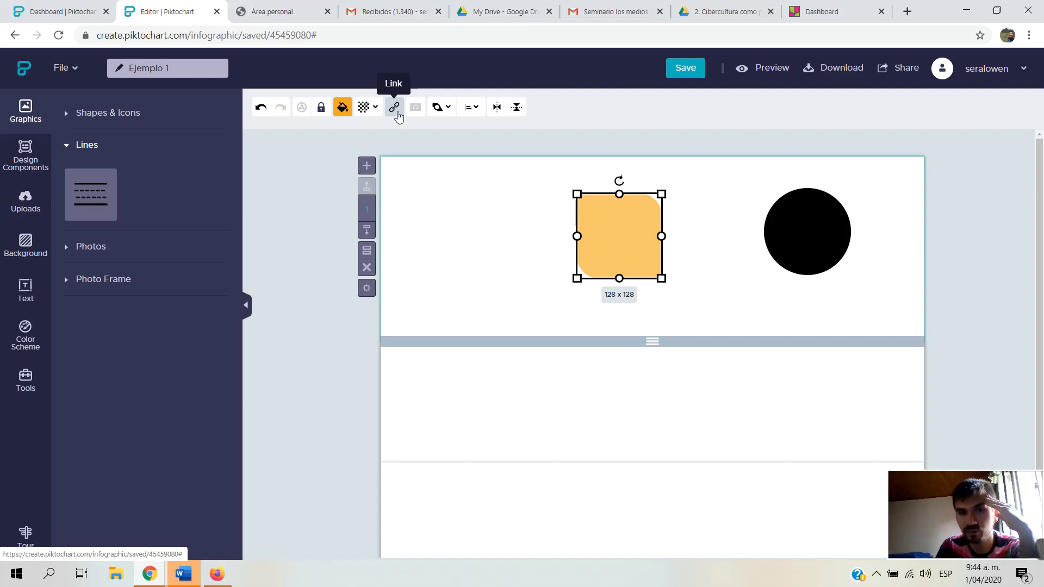
Move the black circle to overlap the orange square's right side and send the square to the back.
{"action": "left_click", "coordinate": [439, 108]}
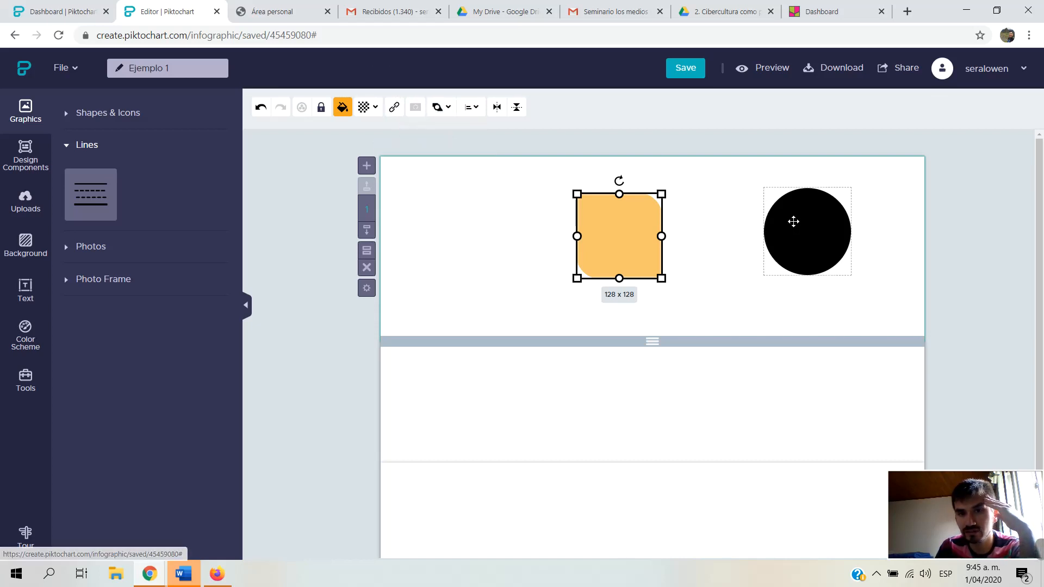
{"action": "left_click_drag", "start_coordinate": [794, 221], "coordinate": [656, 221]}
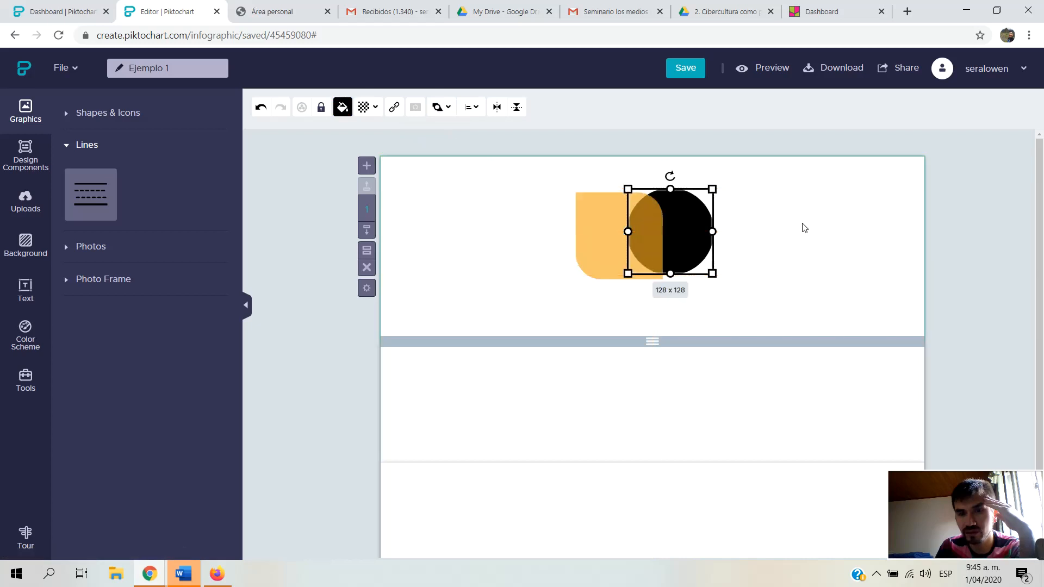
{"action": "left_click", "coordinate": [536, 243]}
{"action": "left_click", "coordinate": [592, 228]}
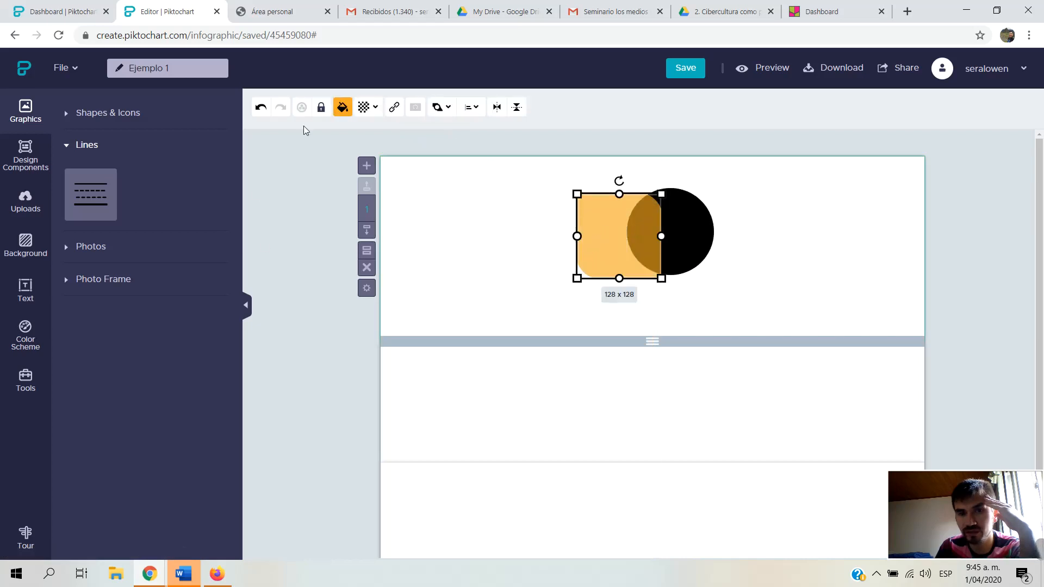
{"action": "left_click", "coordinate": [448, 107]}
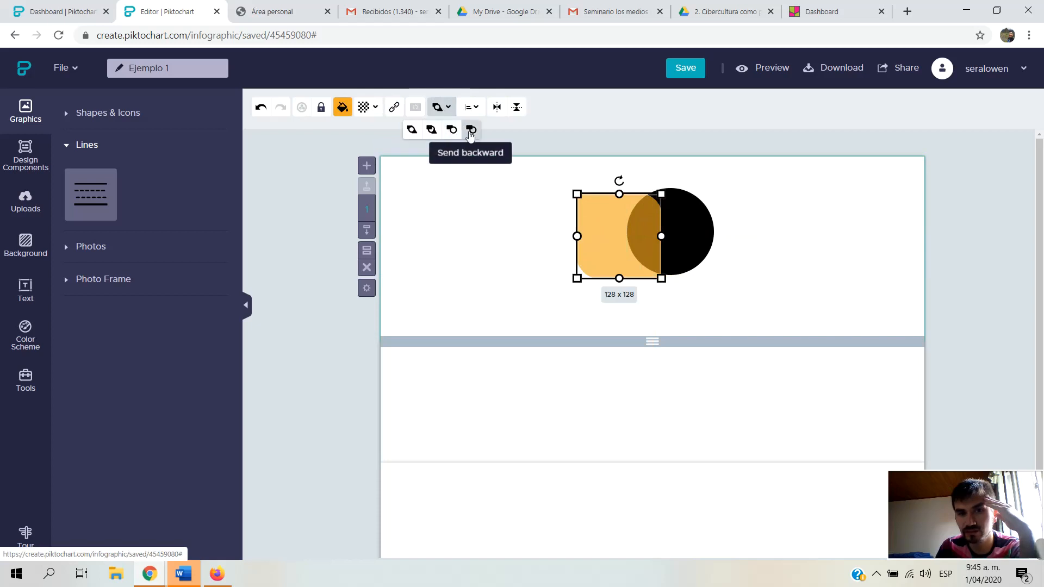
{"action": "left_click", "coordinate": [431, 129]}
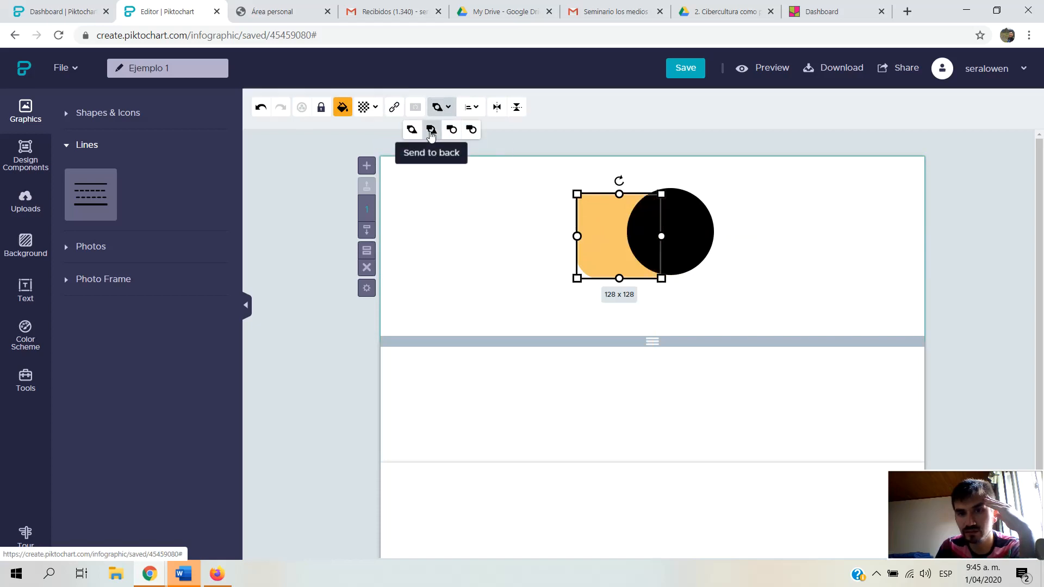
{"action": "left_click", "coordinate": [330, 494]}
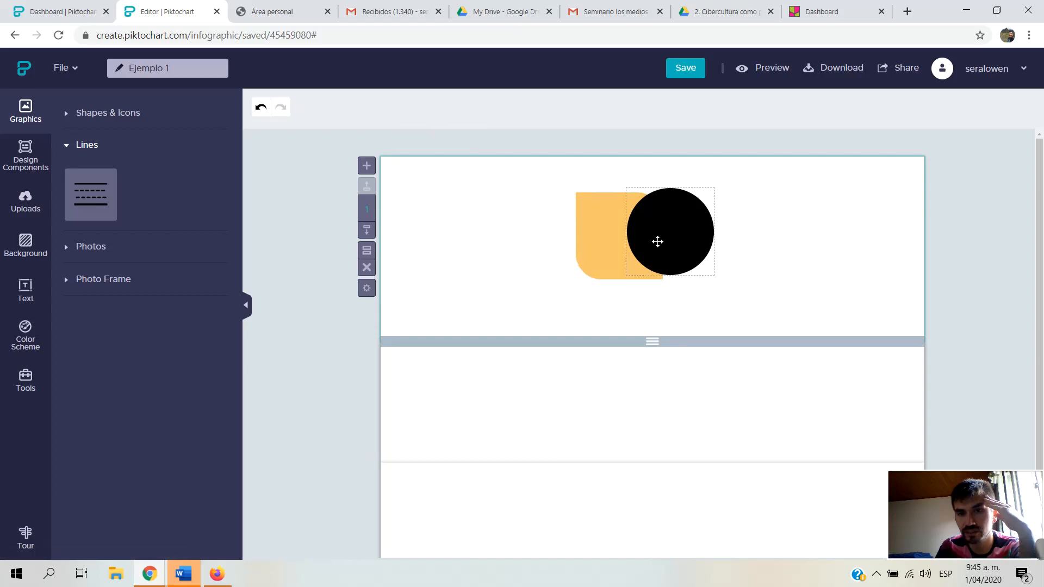
{"action": "left_click_drag", "start_coordinate": [657, 239], "coordinate": [656, 245]}
{"action": "left_click", "coordinate": [522, 245]}
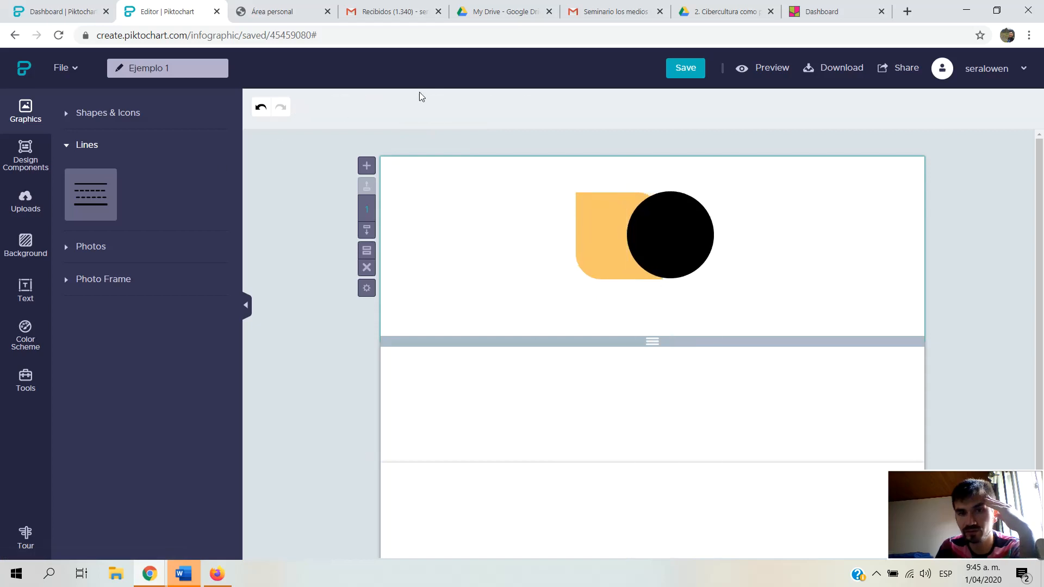
{"action": "left_click", "coordinate": [588, 209]}
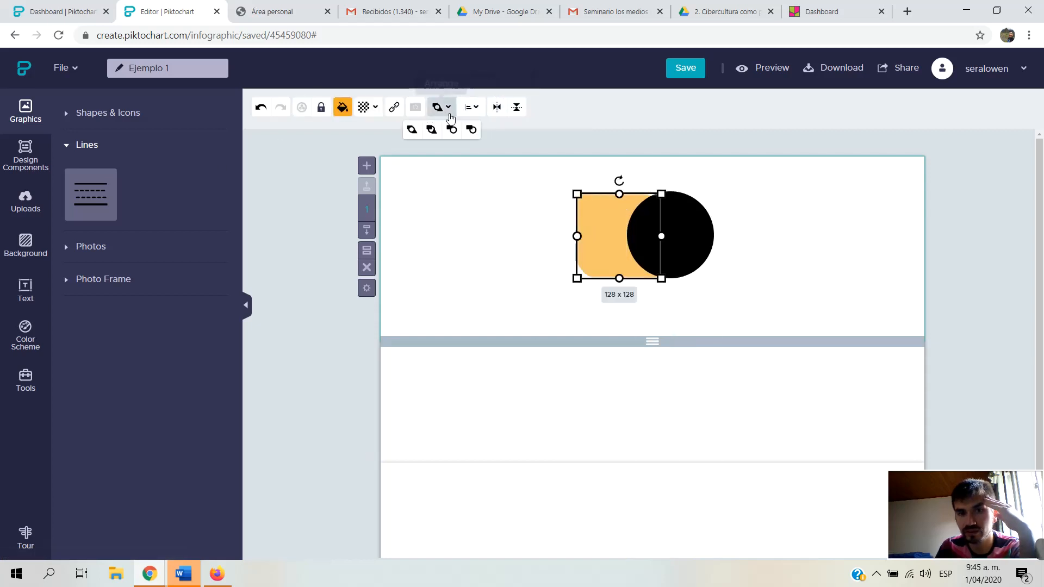
{"action": "mouse_move", "coordinate": [476, 114]}
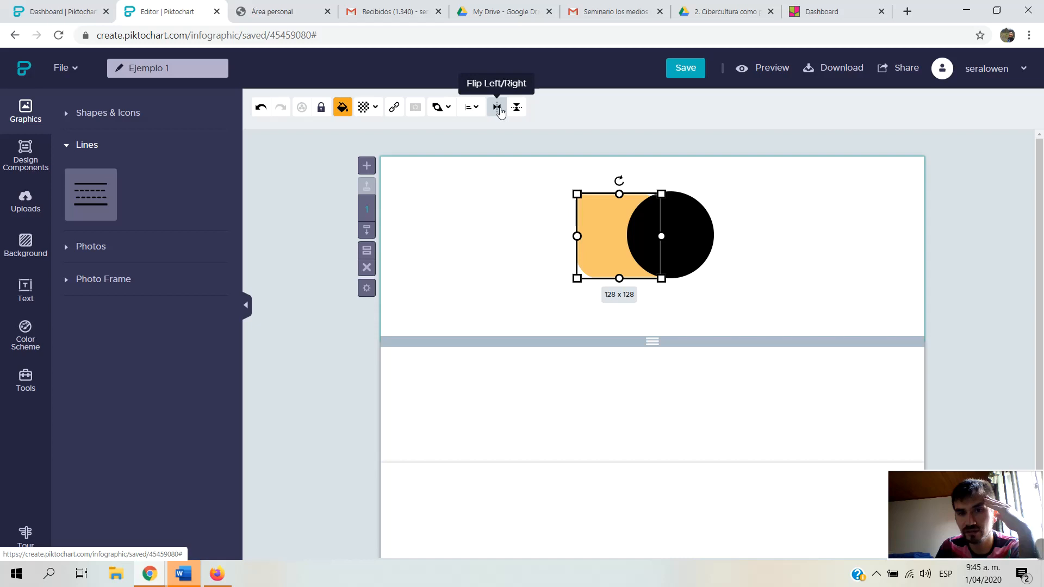
{"action": "left_click", "coordinate": [498, 109]}
{"action": "left_click", "coordinate": [499, 109]}
{"action": "left_click", "coordinate": [533, 264]}
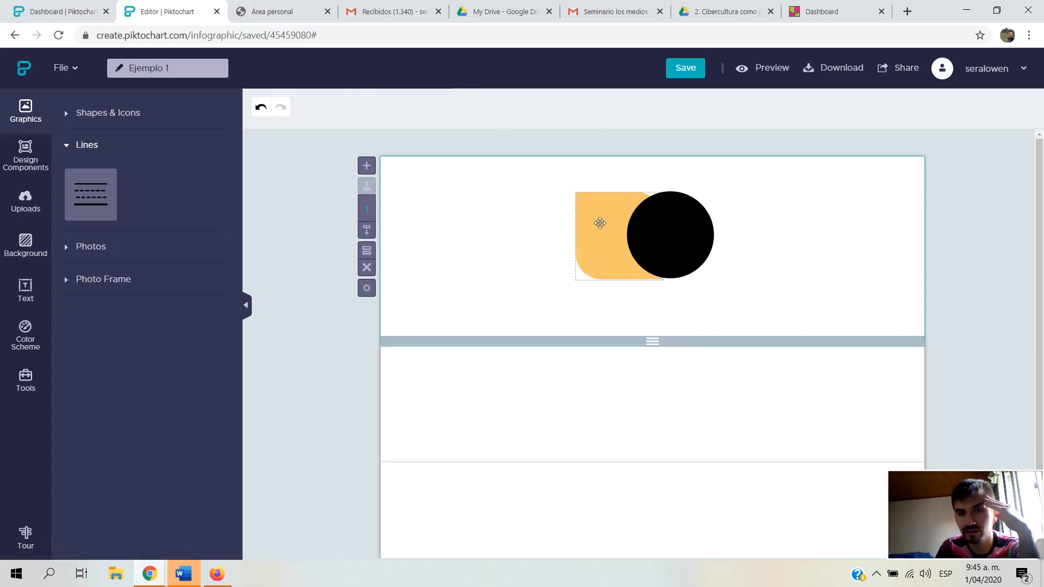
Flip the orange rounded-corner square left to right.
{"action": "left_click", "coordinate": [572, 214]}
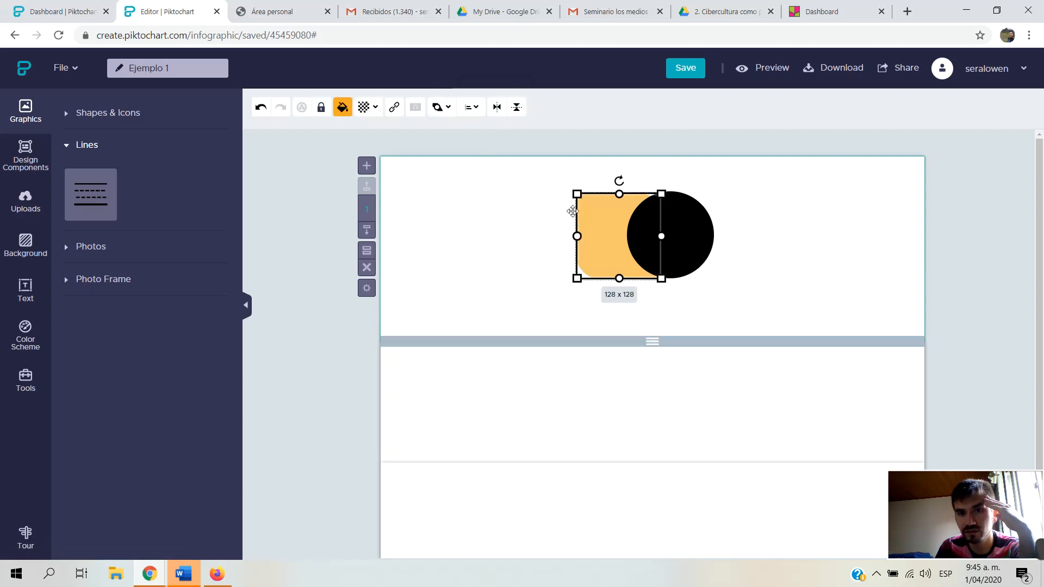
{"action": "left_click", "coordinate": [498, 108]}
{"action": "left_click", "coordinate": [605, 297]}
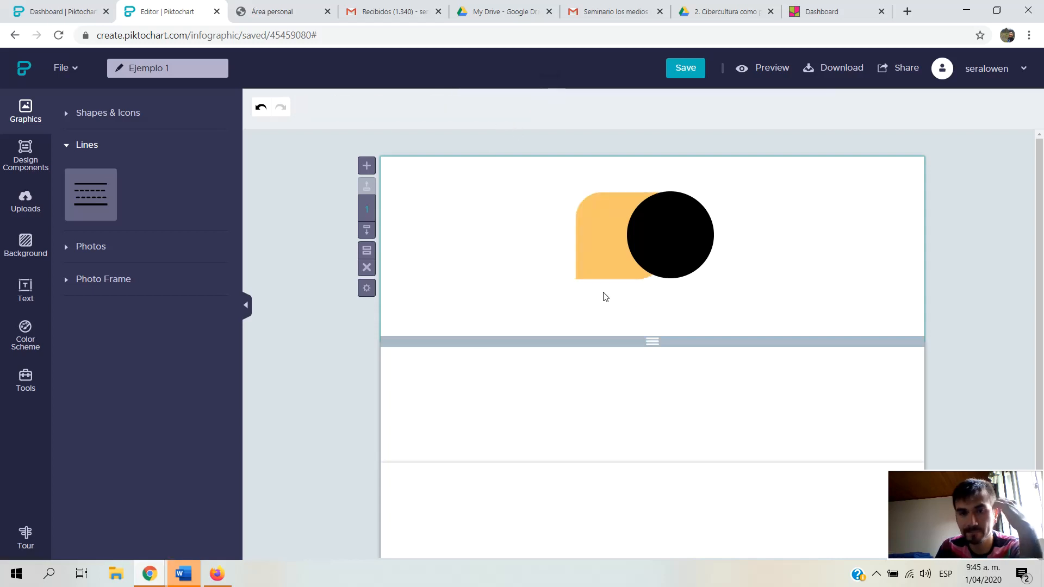
{"action": "left_click", "coordinate": [602, 235]}
{"action": "left_click", "coordinate": [739, 282]}
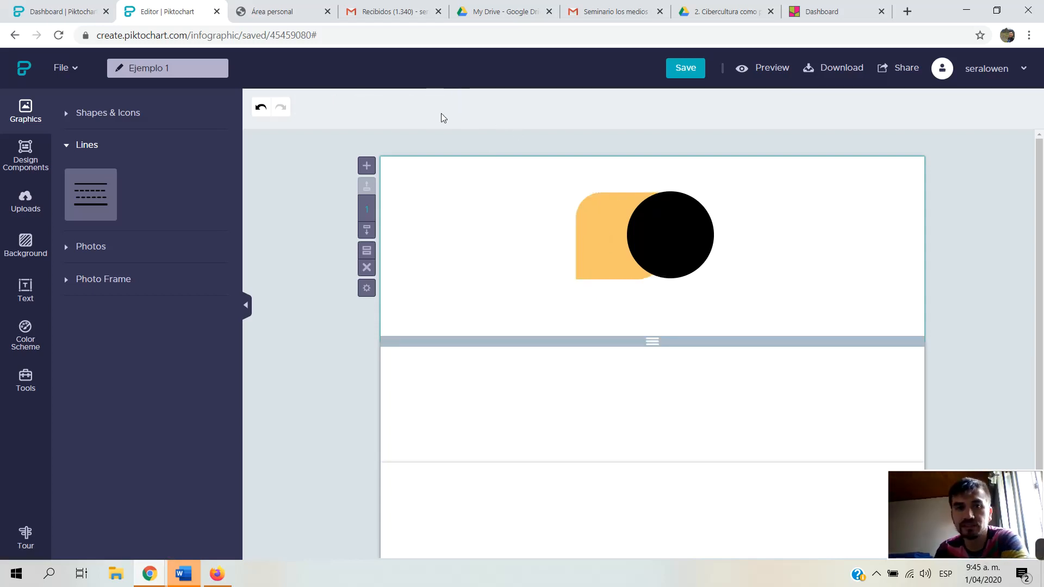
Add a 300 x 20 line below the orange square and black circle, and set its style to Solid.
{"action": "left_click", "coordinate": [602, 243]}
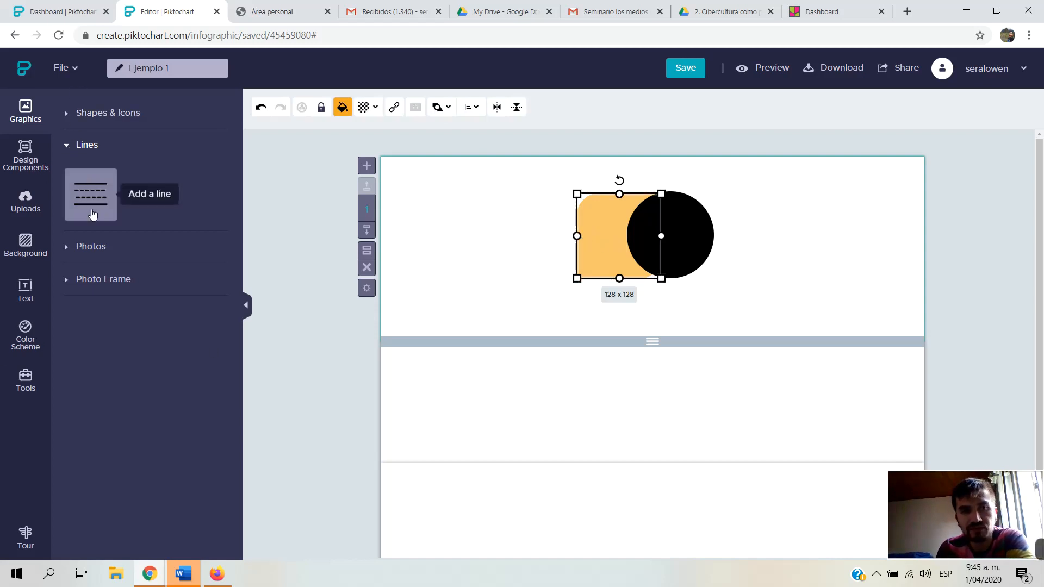
{"action": "left_click", "coordinate": [91, 202]}
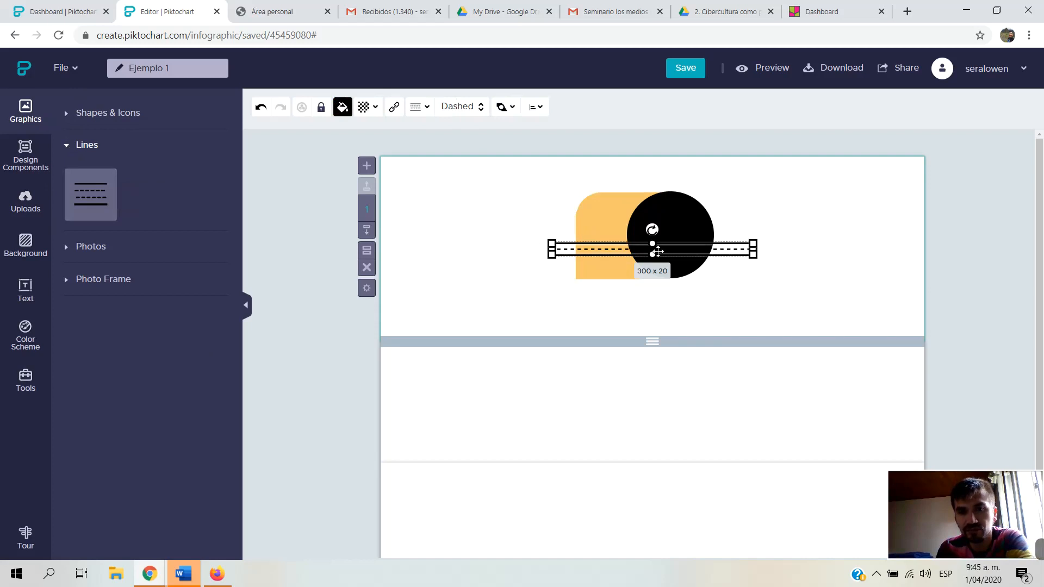
{"action": "left_click_drag", "start_coordinate": [680, 253], "coordinate": [692, 307]}
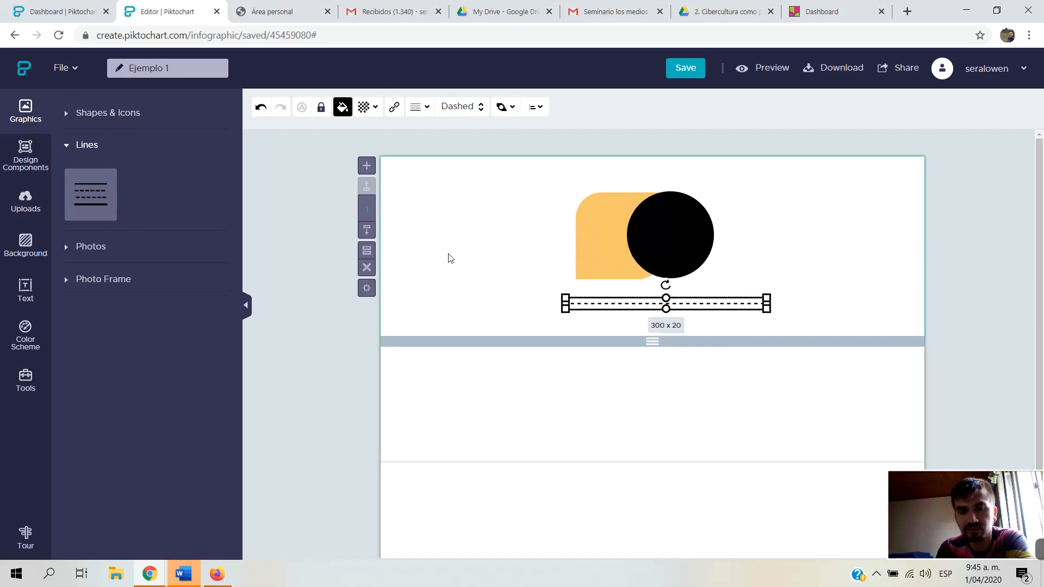
{"action": "left_click", "coordinate": [420, 107]}
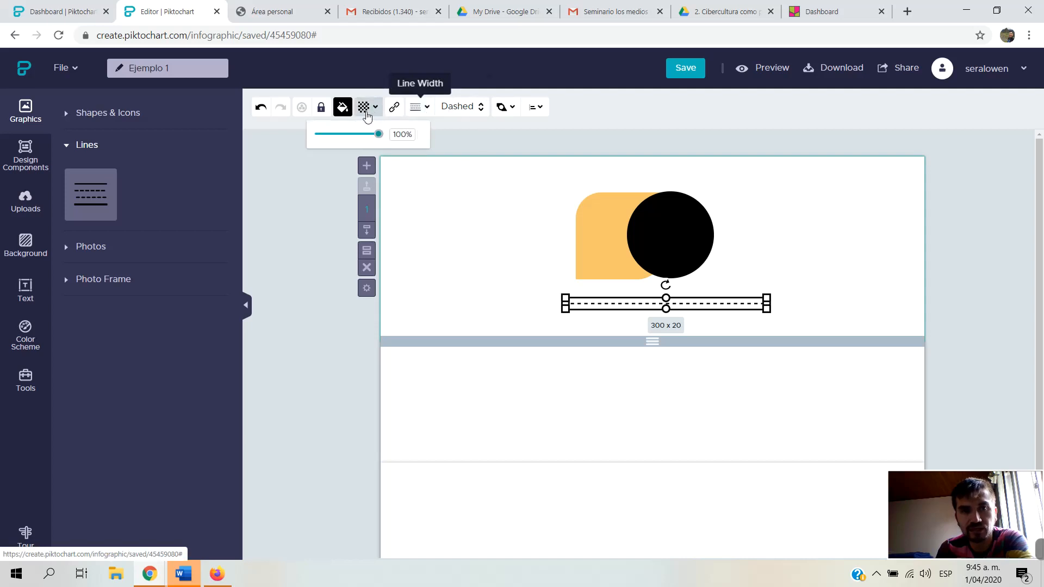
{"action": "left_click", "coordinate": [428, 111]}
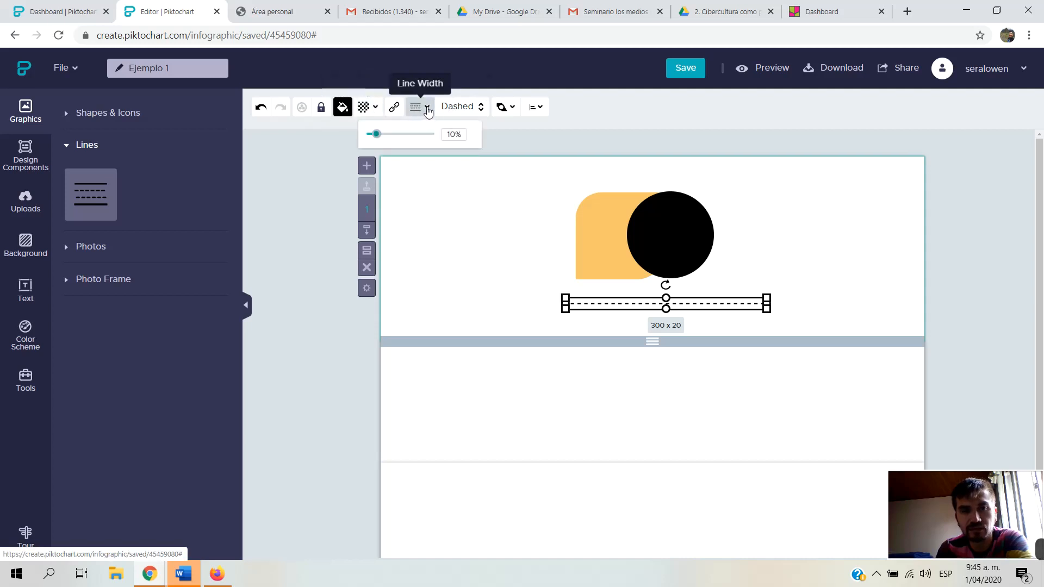
{"action": "left_click", "coordinate": [457, 107]}
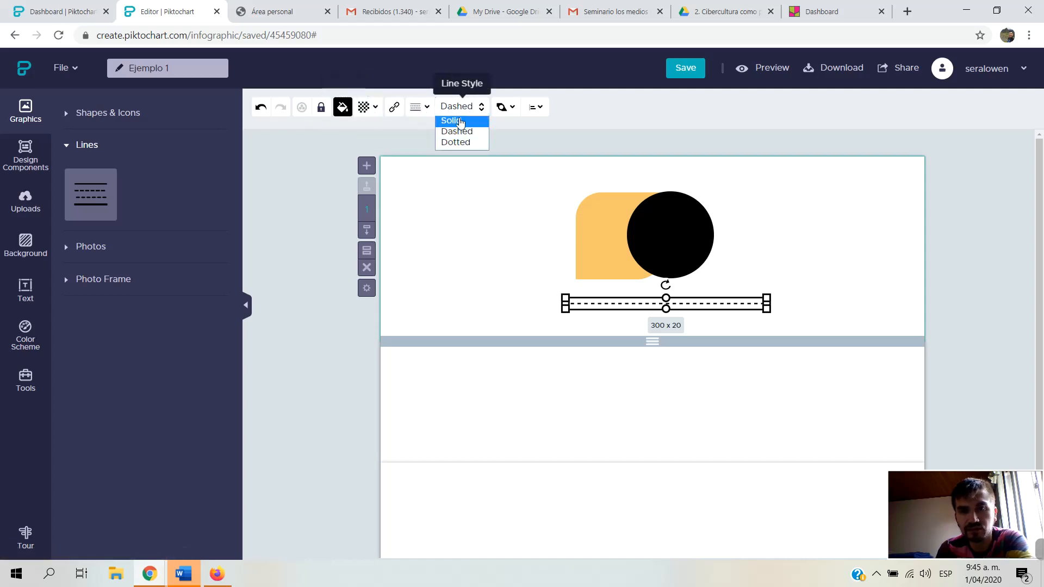
{"action": "left_click", "coordinate": [460, 121]}
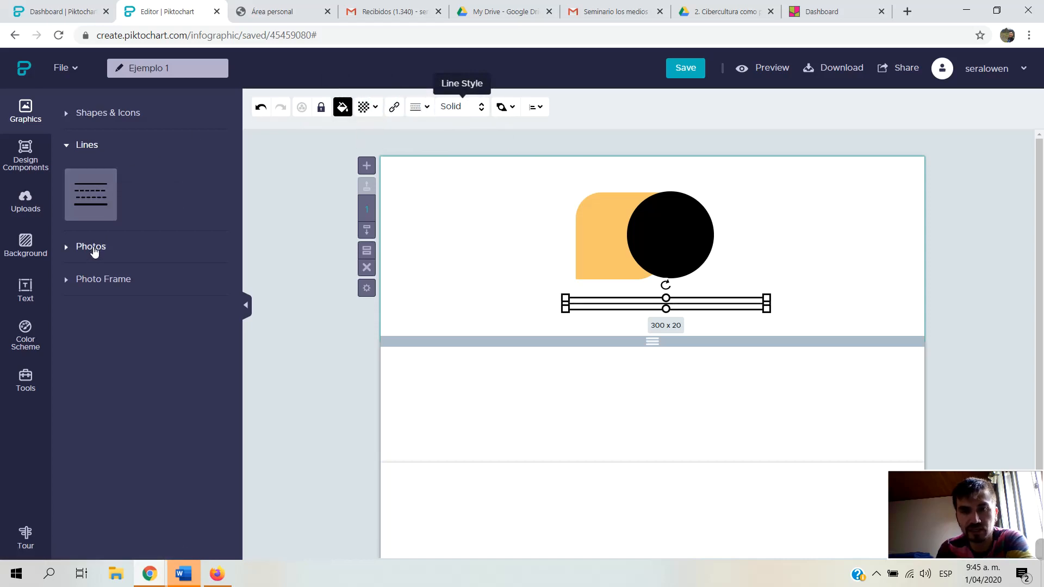
Insert the Unsplash photo of a forest road with snowy mountains and place it at the first block's left side.
{"action": "left_click", "coordinate": [84, 249]}
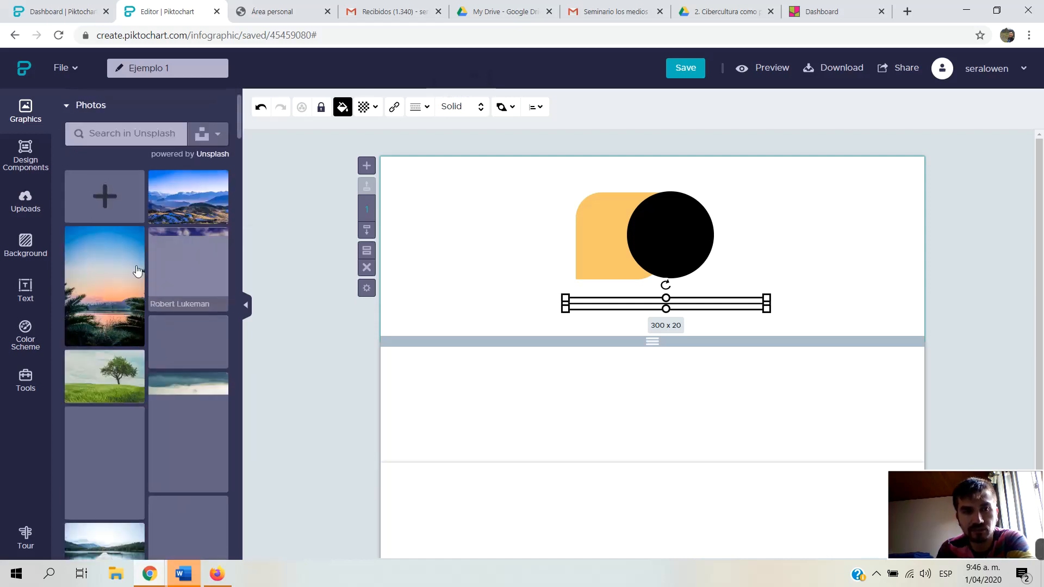
{"action": "scroll", "coordinate": [145, 269], "scroll_direction": "down", "scroll_amount": 6}
{"action": "scroll", "coordinate": [145, 269], "scroll_direction": "down", "scroll_amount": 5}
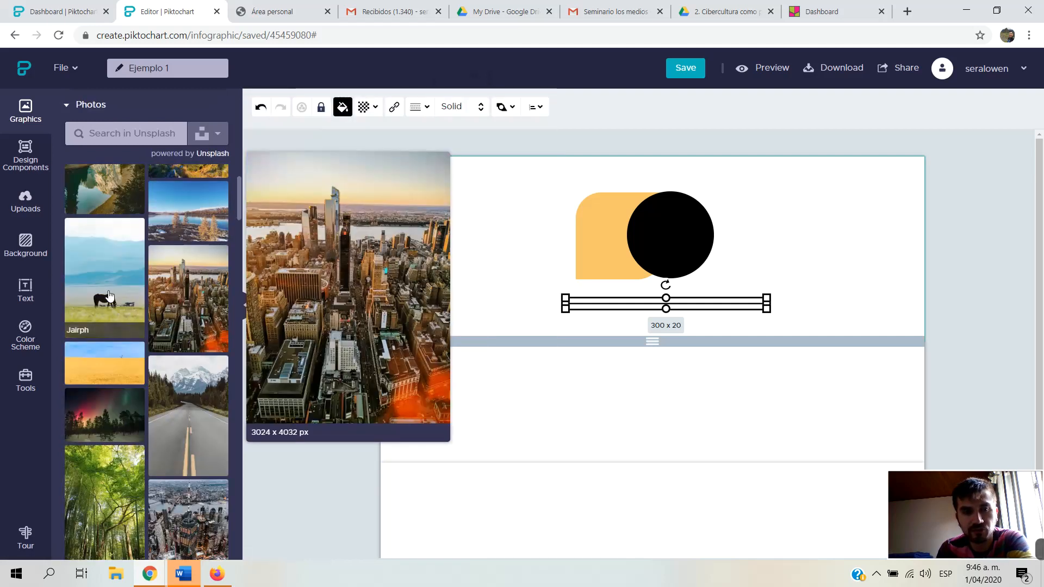
{"action": "scroll", "coordinate": [172, 272], "scroll_direction": "down", "scroll_amount": 5}
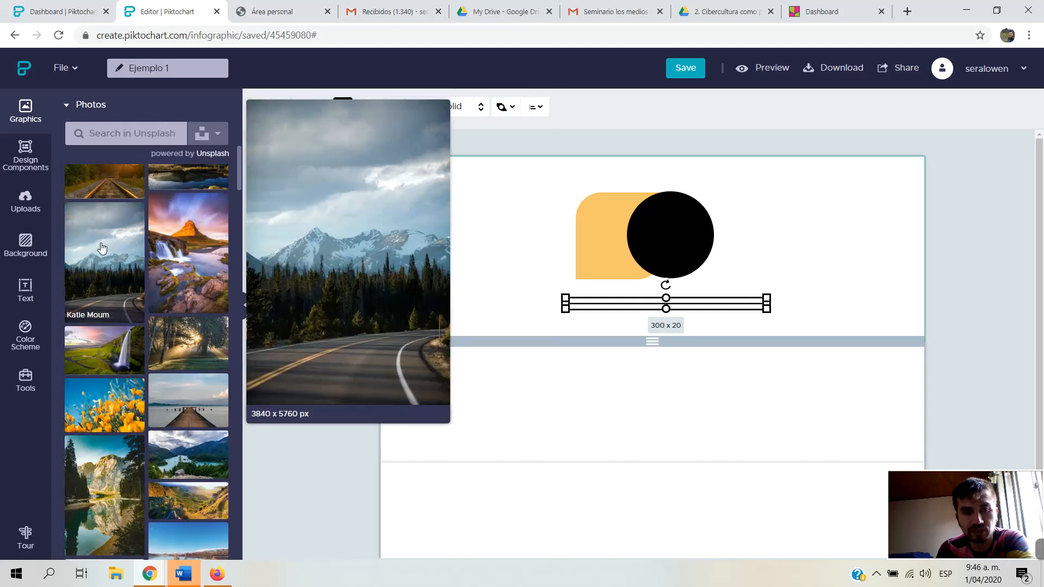
{"action": "left_click", "coordinate": [102, 248]}
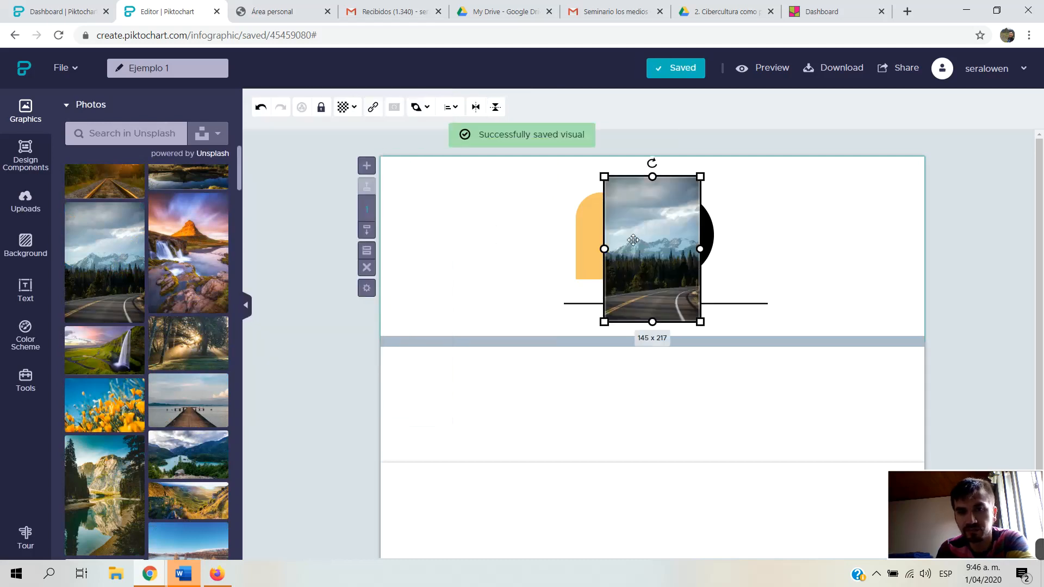
{"action": "left_click_drag", "start_coordinate": [633, 240], "coordinate": [443, 235]}
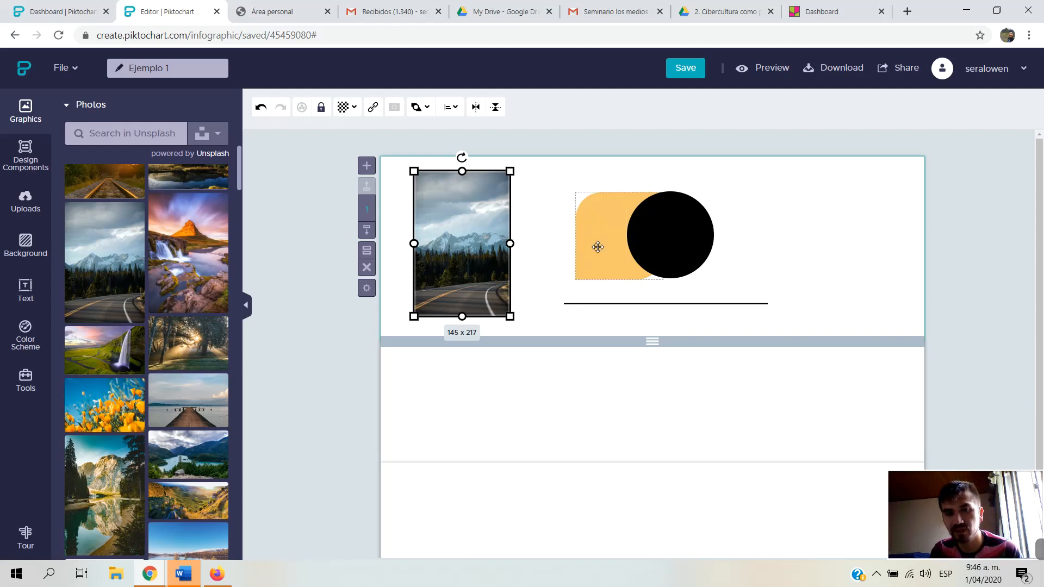
Mask the mountain road photo with the orange rounded-corner square and shift the masked image left, clear of the black circle.
{"action": "left_click", "coordinate": [593, 227], "text": "shift"}
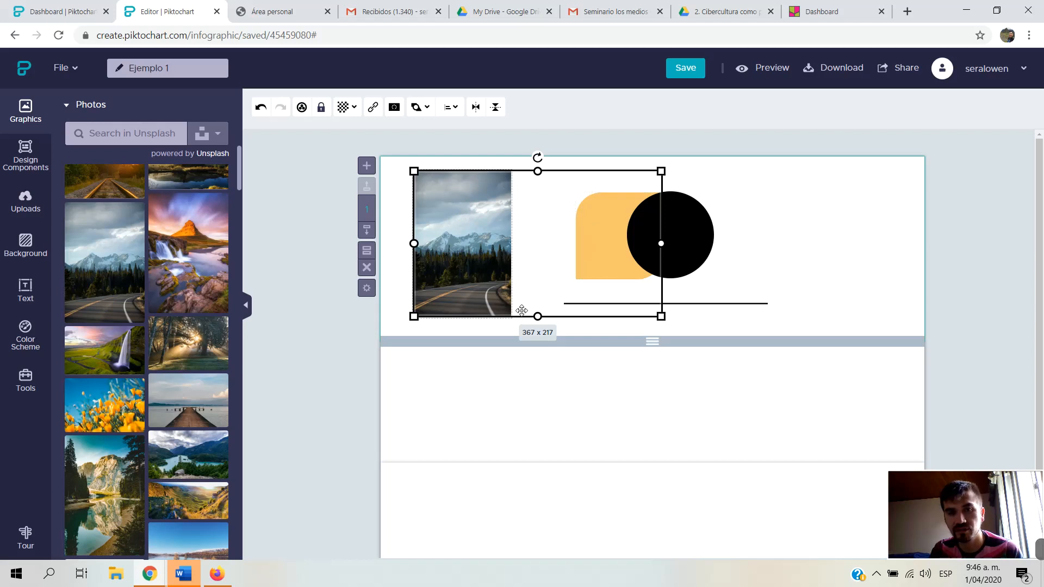
{"action": "left_click", "coordinate": [450, 106]}
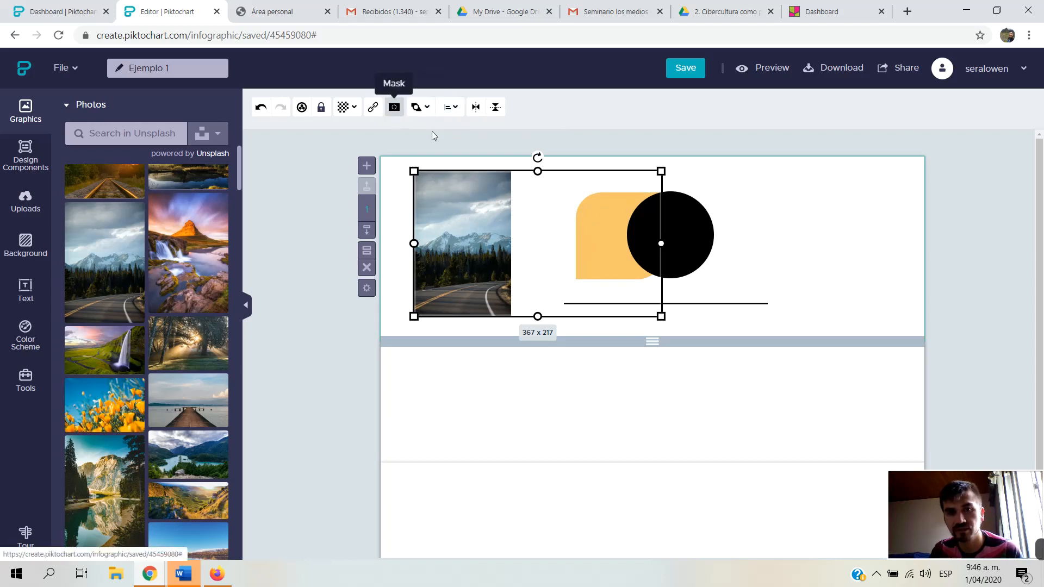
{"action": "left_click", "coordinate": [395, 107]}
{"action": "left_click_drag", "start_coordinate": [597, 218], "coordinate": [498, 217]}
{"action": "left_click", "coordinate": [618, 191]}
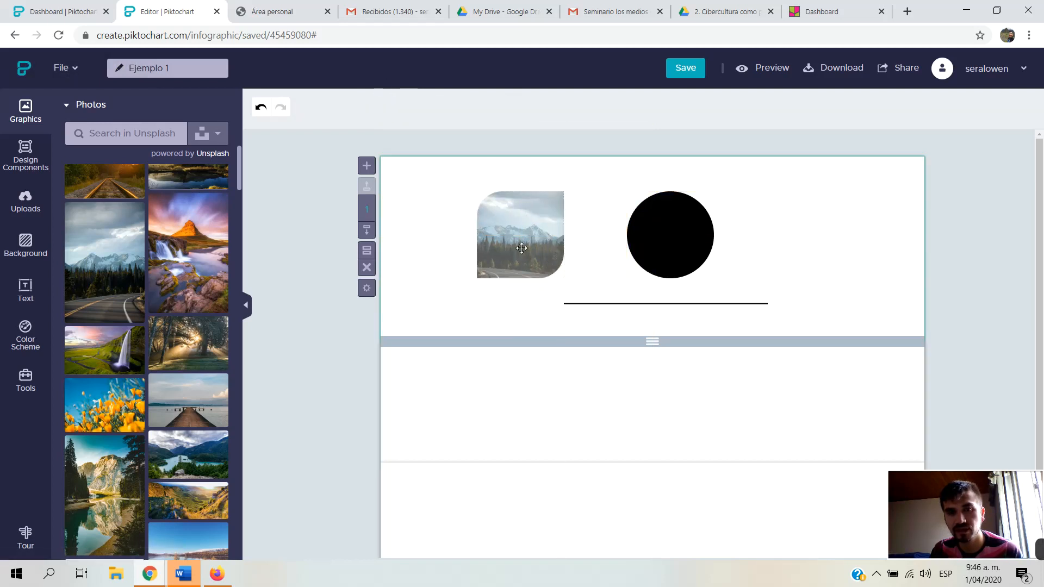
Resize the masked mountain road image to about 175 x 175 and position it in the left part of the first block.
{"action": "left_click", "coordinate": [519, 231]}
{"action": "left_click_drag", "start_coordinate": [563, 277], "coordinate": [641, 354]}
{"action": "left_click_drag", "start_coordinate": [565, 258], "coordinate": [511, 229]}
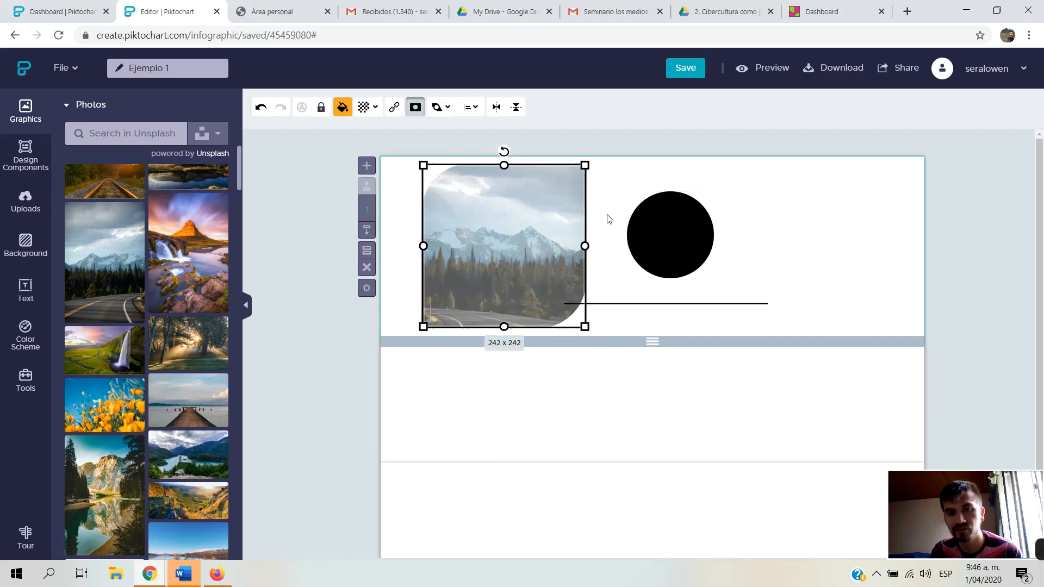
{"action": "left_click", "coordinate": [608, 215]}
{"action": "left_click", "coordinate": [574, 192]}
{"action": "left_click_drag", "start_coordinate": [583, 163], "coordinate": [555, 213]}
{"action": "left_click", "coordinate": [583, 215]}
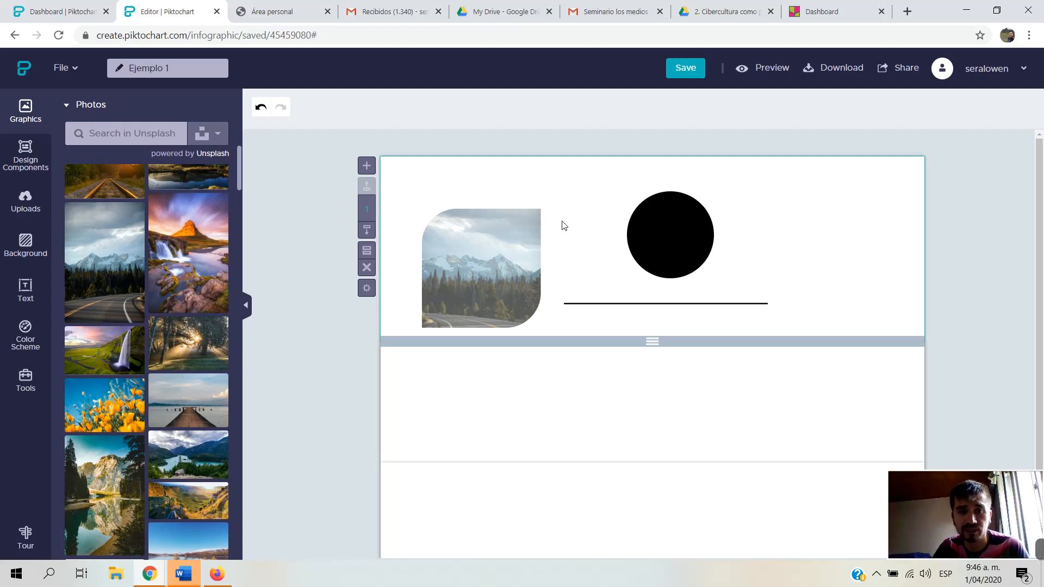
{"action": "left_click_drag", "start_coordinate": [534, 239], "coordinate": [535, 216]}
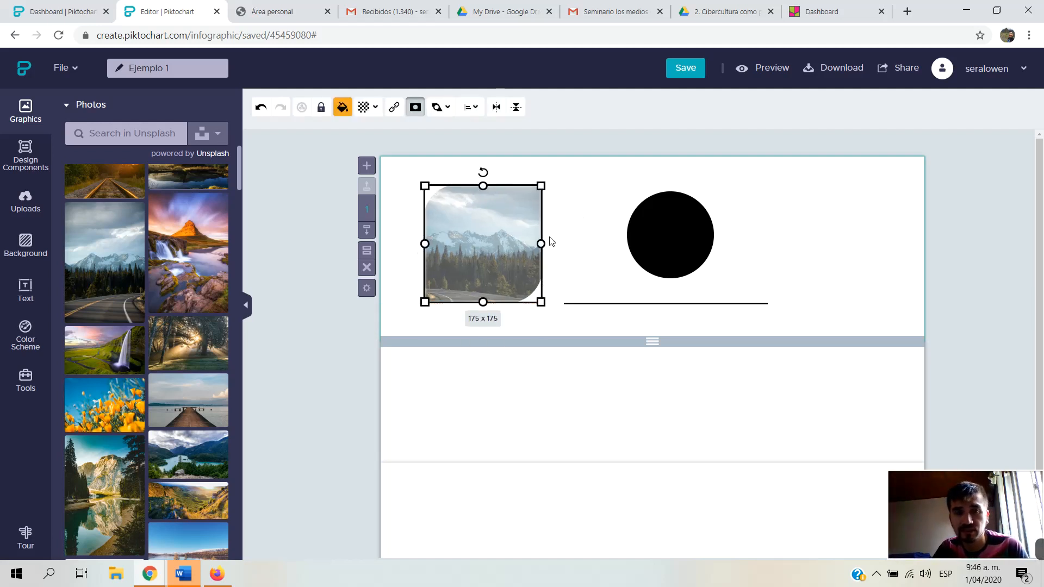
Add the waterfall photo with the orange mountain to the first block and mask it with the black circle.
{"action": "left_click_drag", "start_coordinate": [179, 232], "coordinate": [808, 215]}
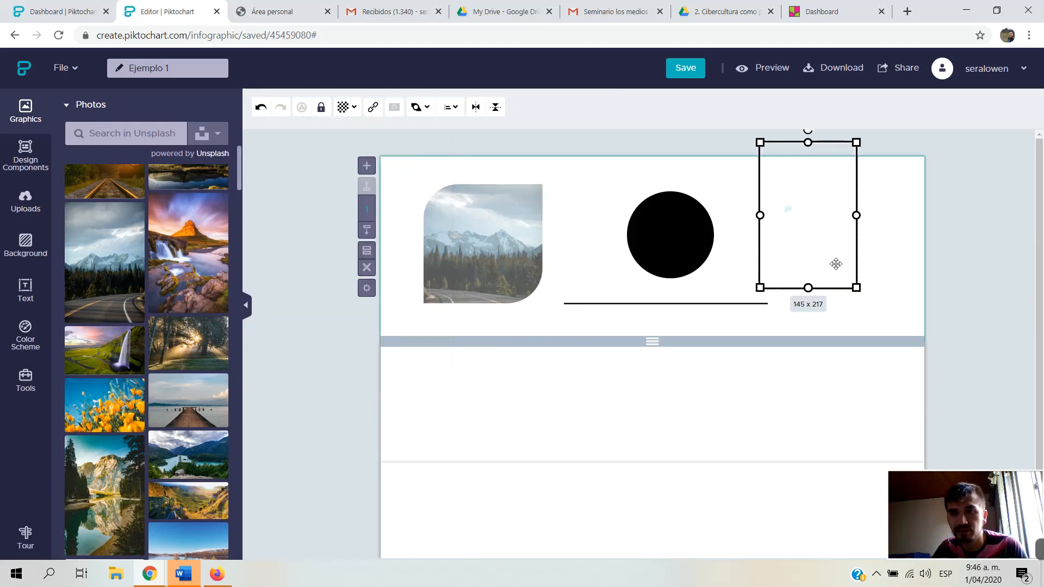
{"action": "left_click", "coordinate": [670, 237]}
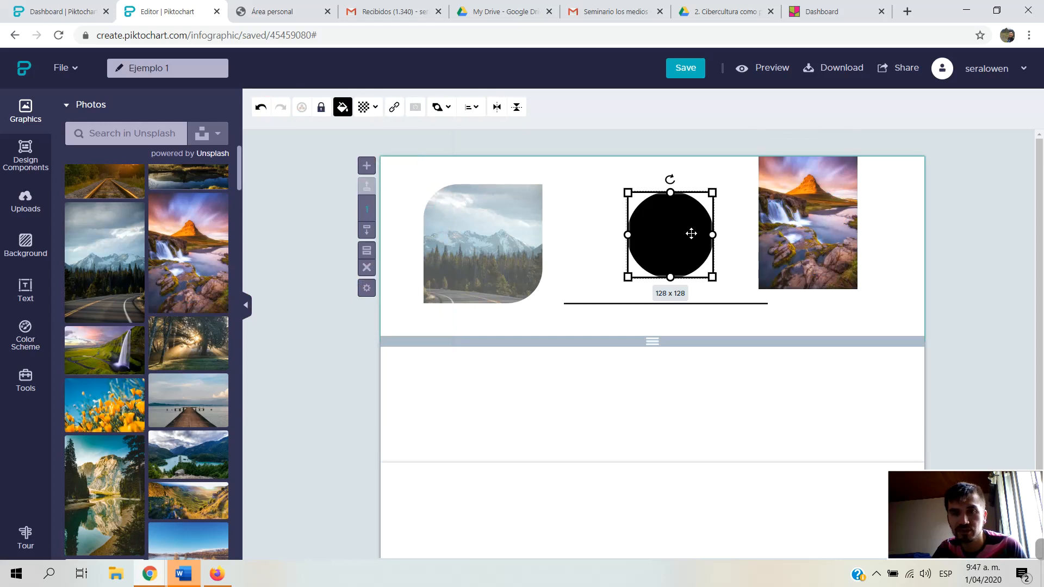
{"action": "left_click", "coordinate": [794, 220], "text": "shift"}
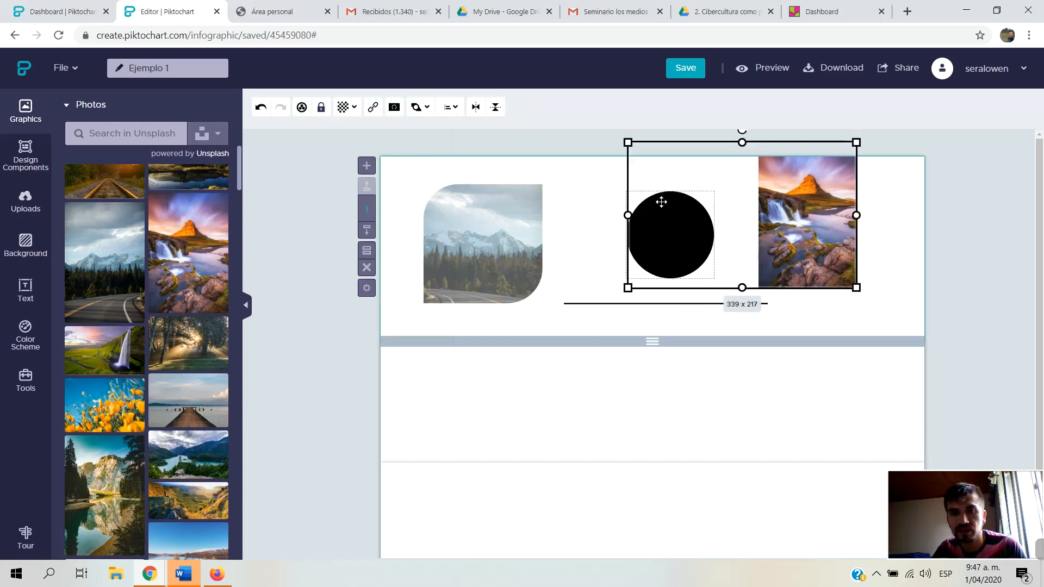
{"action": "left_click", "coordinate": [396, 110]}
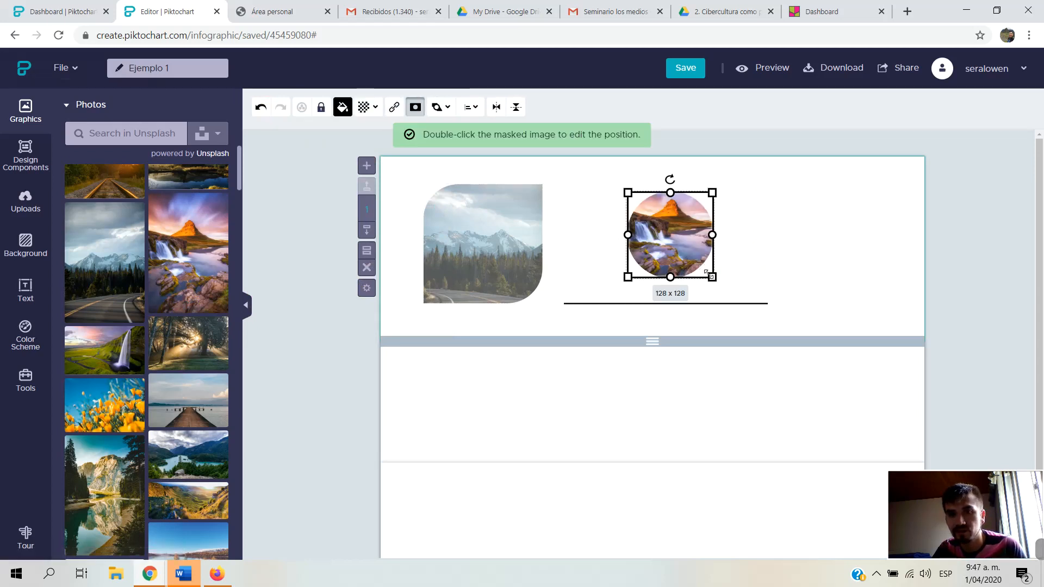
Enlarge the circular waterfall image to about 427 x 427 and place it against the first block's right side.
{"action": "left_click_drag", "start_coordinate": [708, 274], "coordinate": [825, 390]}
{"action": "left_click_drag", "start_coordinate": [766, 265], "coordinate": [866, 223]}
{"action": "left_click_drag", "start_coordinate": [729, 354], "coordinate": [631, 431]}
{"action": "left_click_drag", "start_coordinate": [772, 242], "coordinate": [785, 233]}
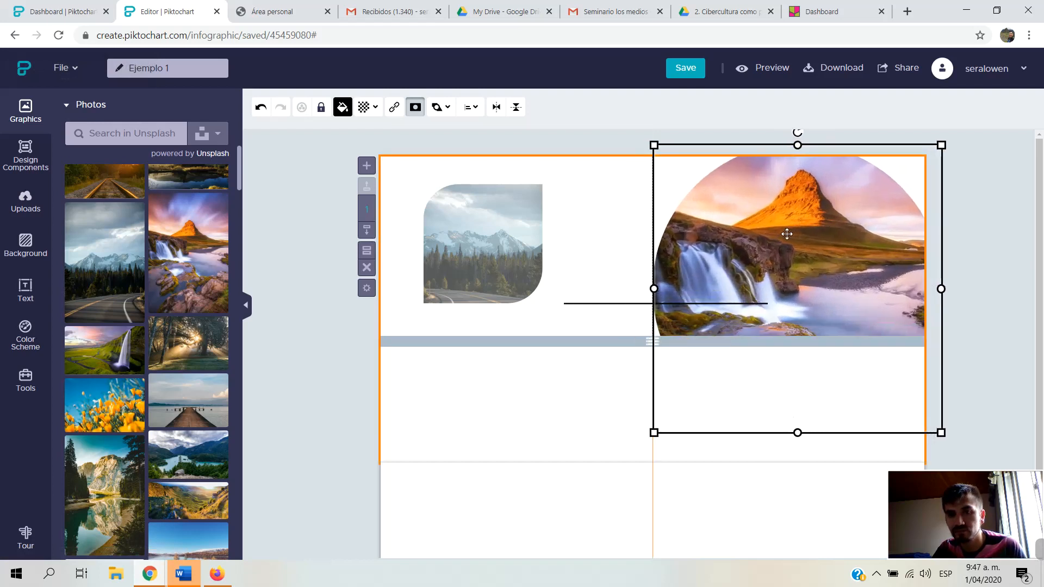
{"action": "left_click", "coordinate": [561, 393]}
Delete the solid line overlapping the circular waterfall image in the first block.
{"action": "left_click", "coordinate": [635, 303]}
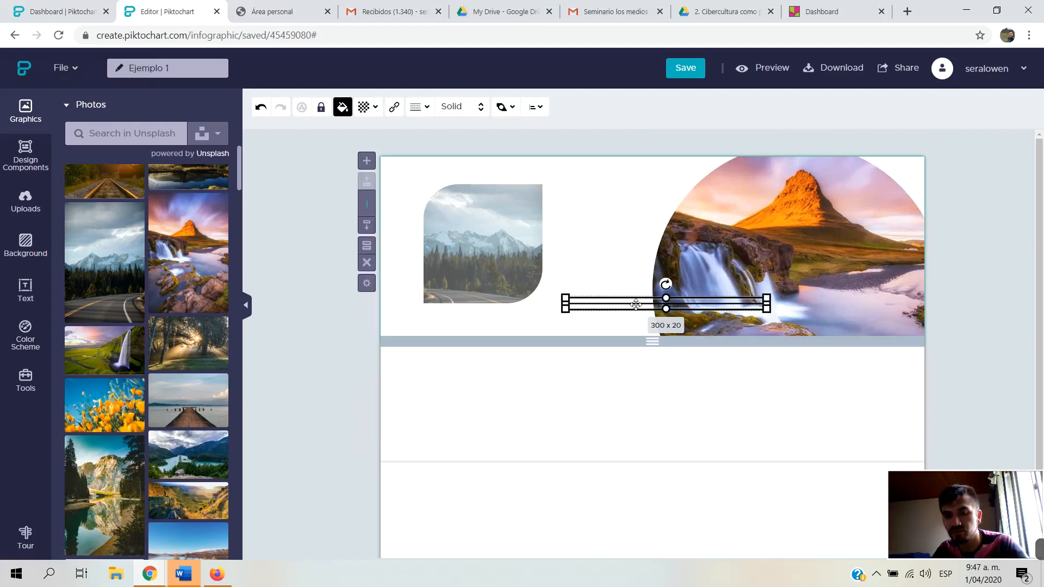
{"action": "key", "text": "Delete"}
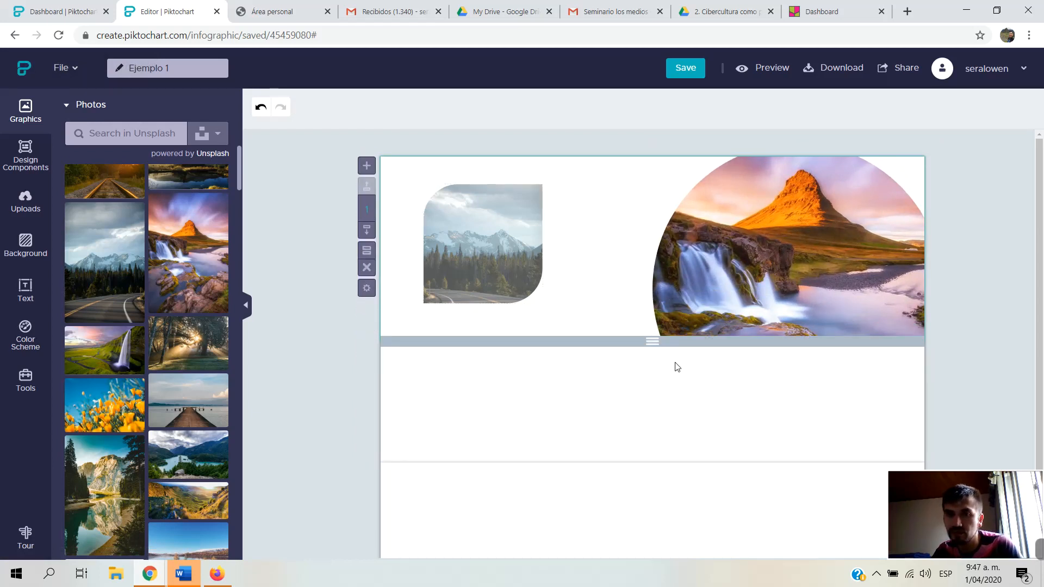
{"action": "left_click", "coordinate": [640, 388]}
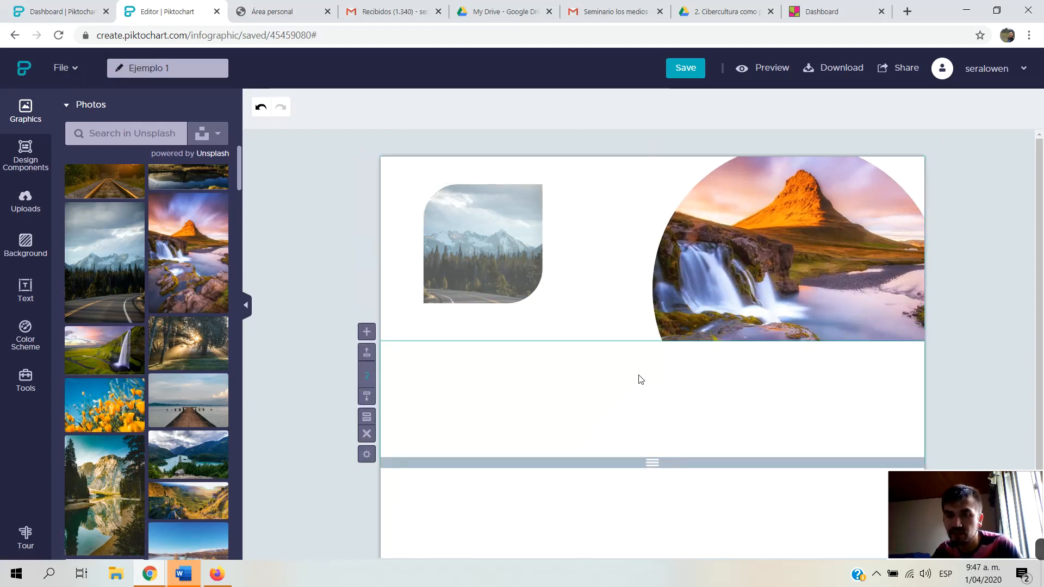
{"action": "left_click", "coordinate": [604, 283]}
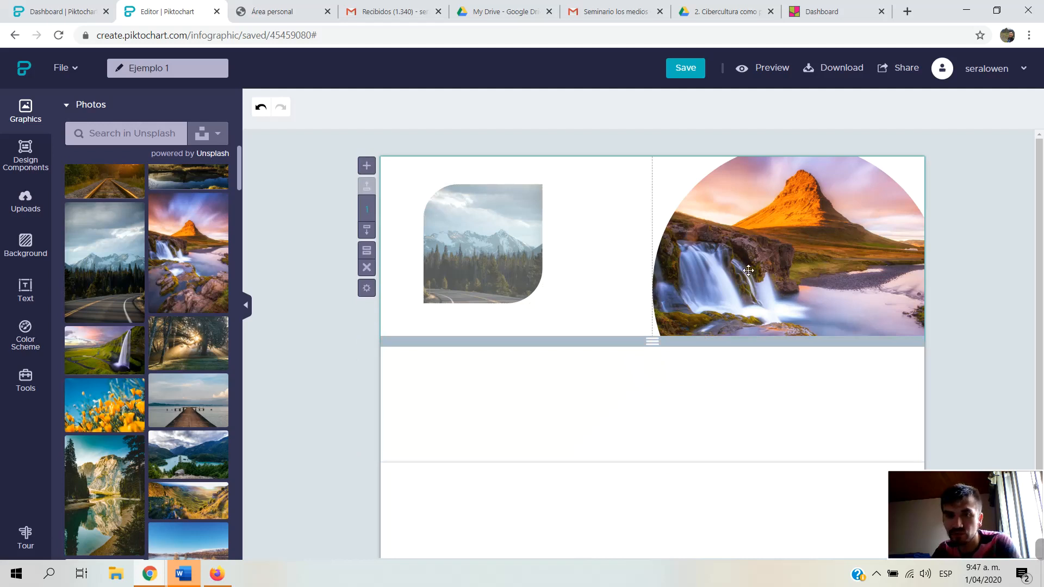
Enlarge the waterfall photo inside its circular mask toward the upper left, and nudge the masked image slightly right and down.
{"action": "left_click", "coordinate": [804, 226]}
{"action": "double_click", "coordinate": [797, 225]}
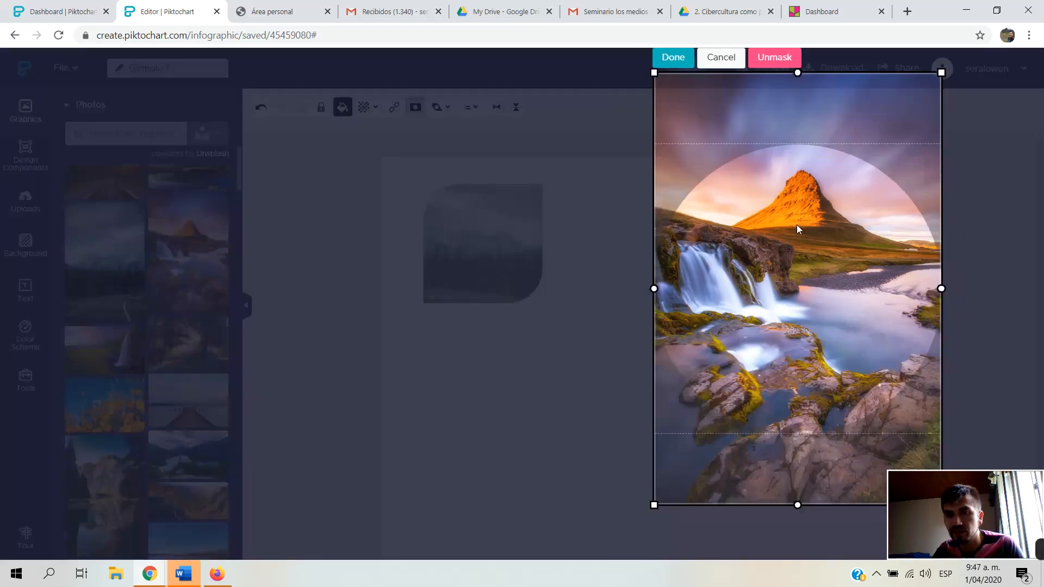
{"action": "left_click_drag", "start_coordinate": [655, 73], "coordinate": [625, 68]}
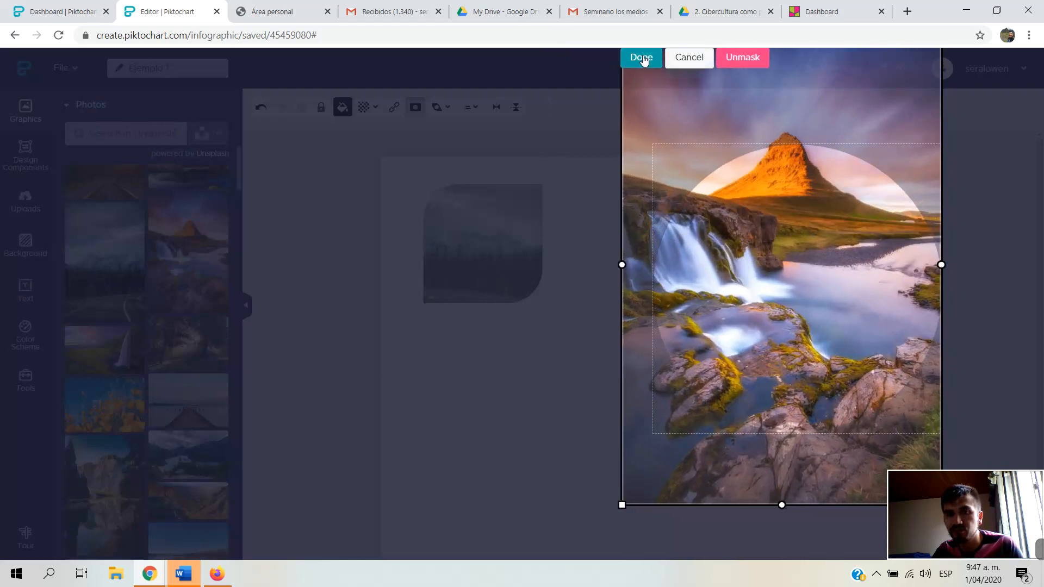
{"action": "left_click", "coordinate": [642, 58]}
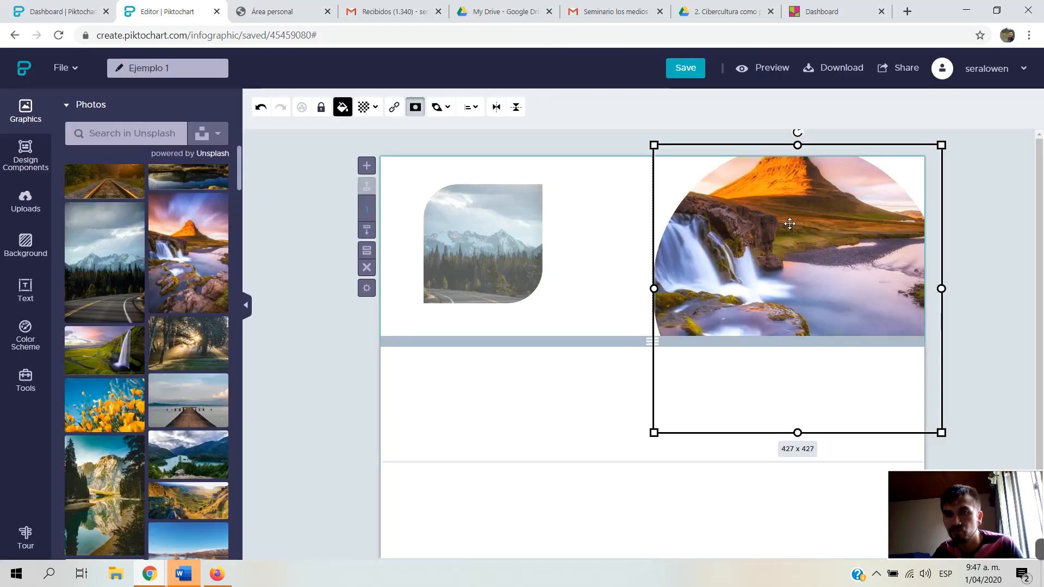
{"action": "mouse_move", "coordinate": [814, 216]}
{"action": "left_mouse_down"}
{"action": "mouse_move", "coordinate": [816, 232]}
{"action": "mouse_move", "coordinate": [822, 221]}
{"action": "left_mouse_up"}
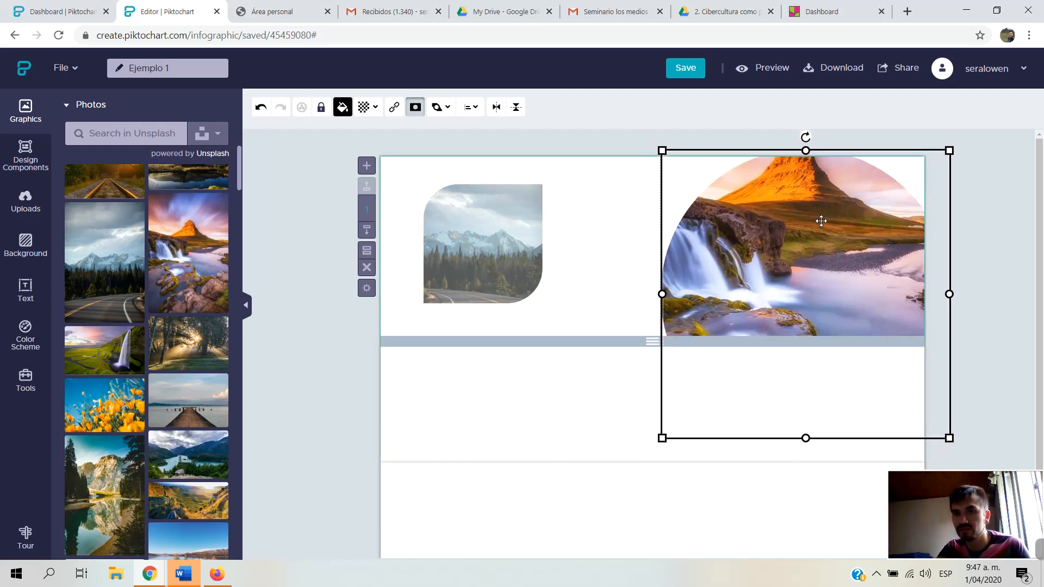
{"action": "left_click", "coordinate": [558, 412]}
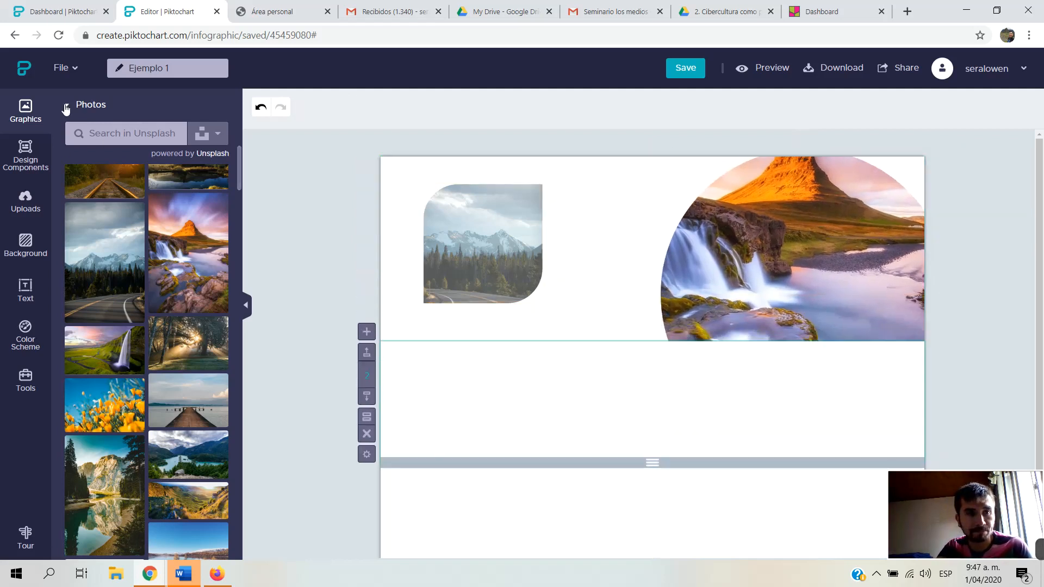
Add the wooden-log letter B photo frame to the second block.
{"action": "left_click", "coordinate": [65, 108]}
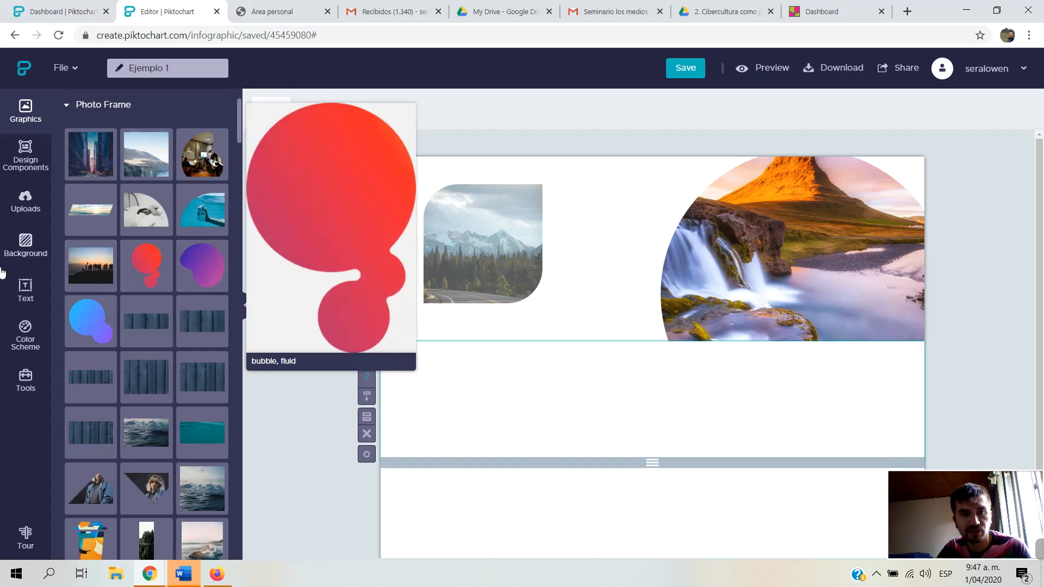
{"action": "scroll", "coordinate": [109, 353], "scroll_direction": "down", "scroll_amount": 6}
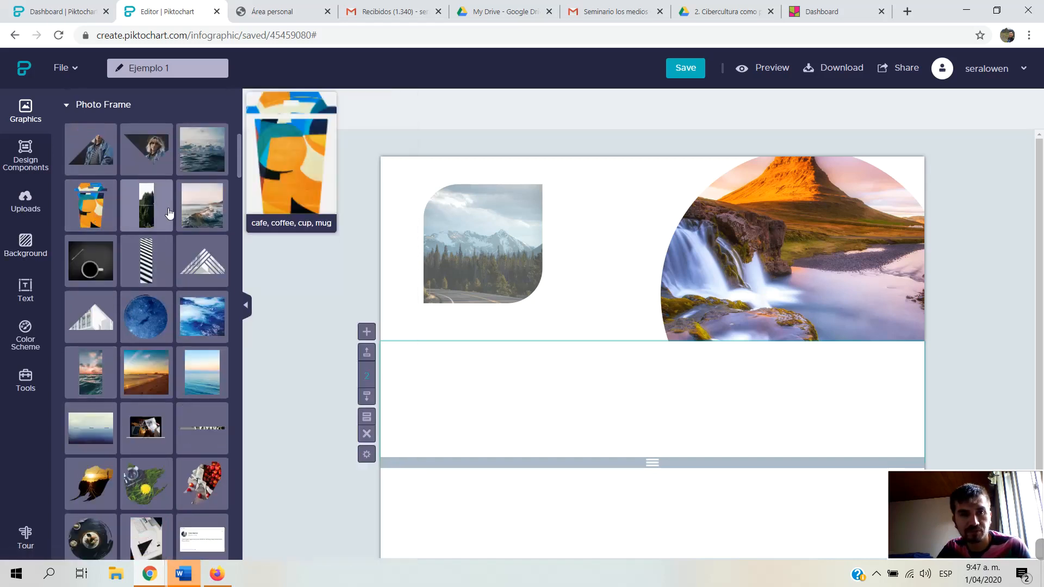
{"action": "scroll", "coordinate": [137, 370], "scroll_direction": "down", "scroll_amount": 5}
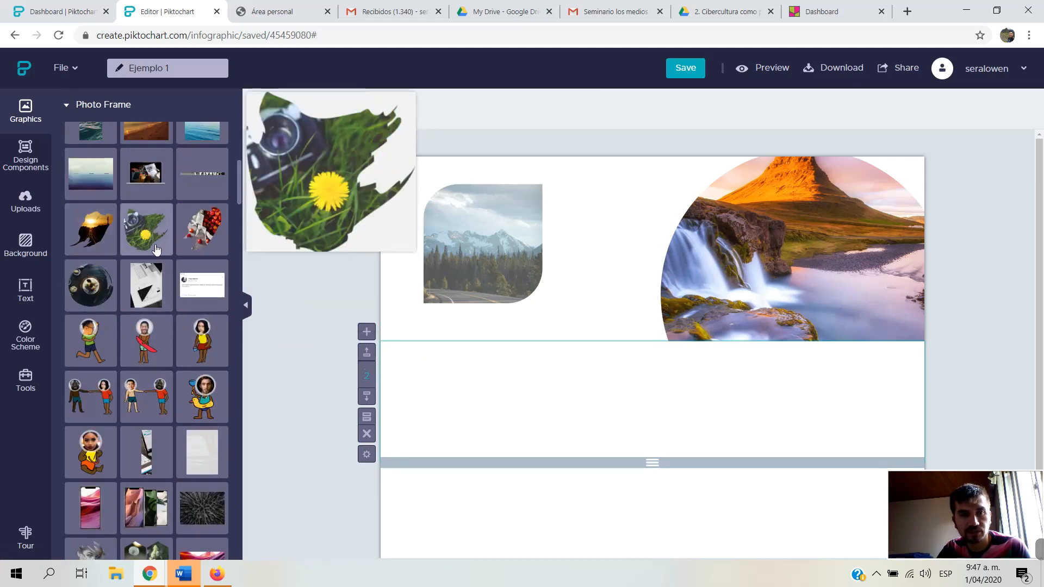
{"action": "scroll", "coordinate": [156, 249], "scroll_direction": "down", "scroll_amount": 7}
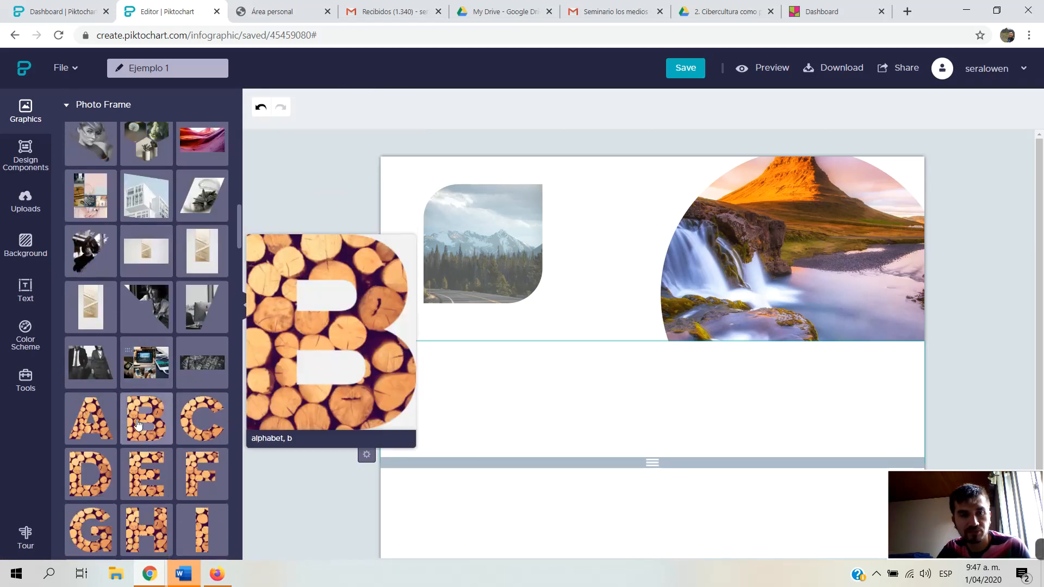
{"action": "left_click_drag", "start_coordinate": [140, 424], "coordinate": [506, 395]}
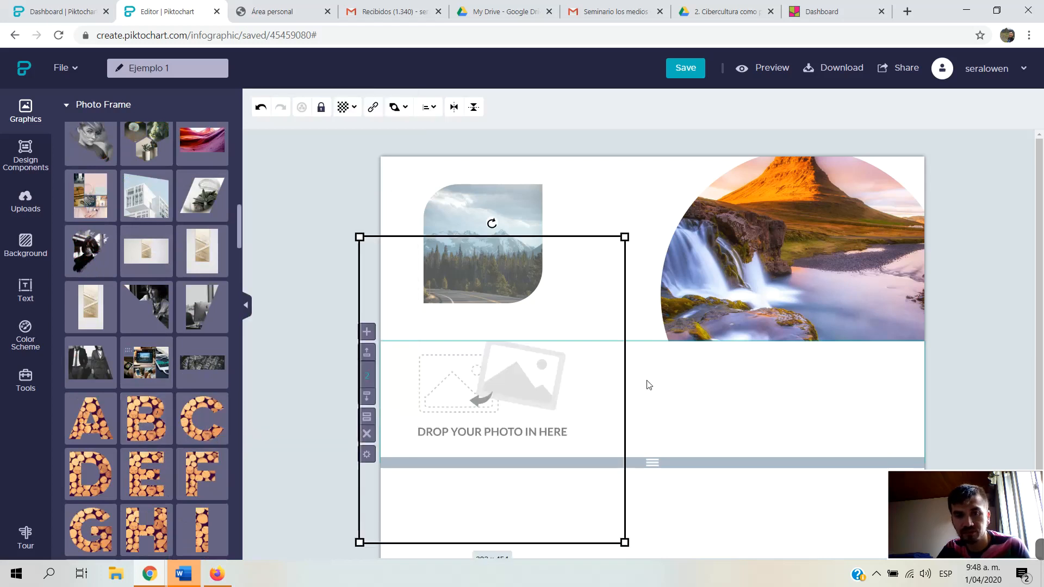
{"action": "left_click", "coordinate": [677, 394]}
Extend the second block downward and shrink the letter B frame to about 229 x 264 so it fits inside.
{"action": "scroll", "coordinate": [676, 393], "scroll_direction": "down", "scroll_amount": 2}
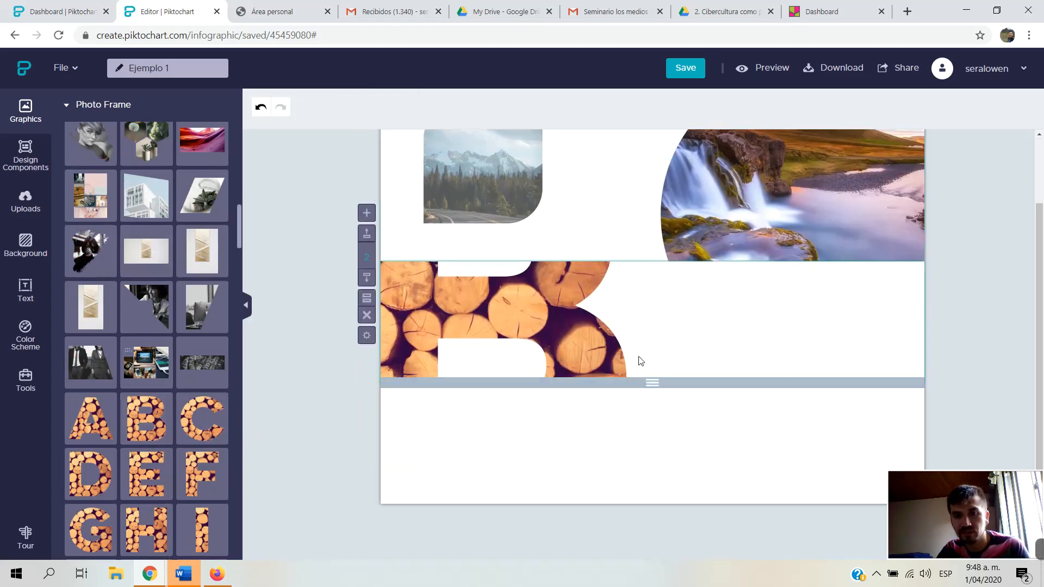
{"action": "left_click_drag", "start_coordinate": [675, 382], "coordinate": [690, 525]}
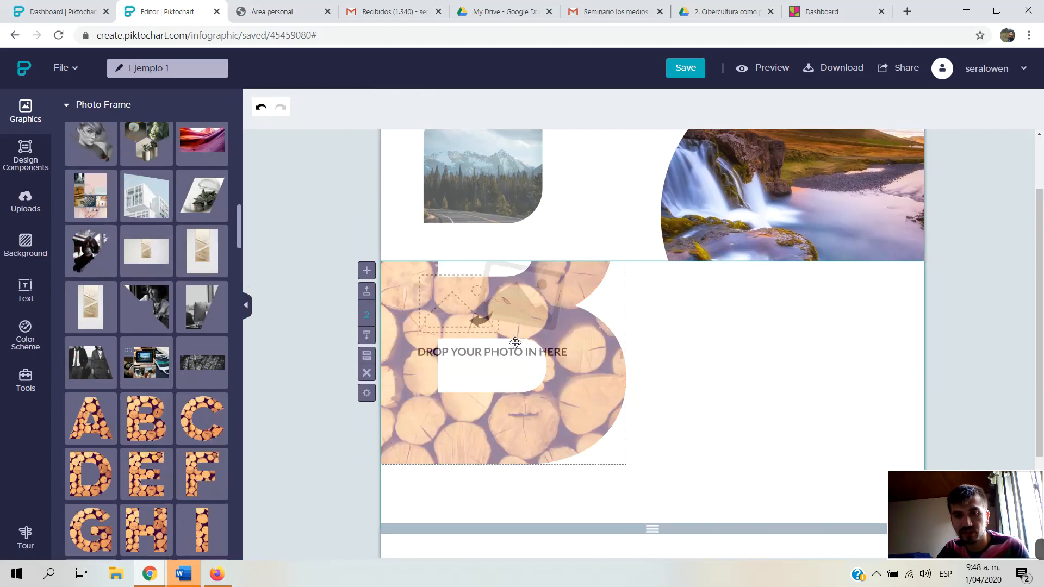
{"action": "left_click_drag", "start_coordinate": [515, 345], "coordinate": [570, 423]}
{"action": "left_click_drag", "start_coordinate": [679, 244], "coordinate": [576, 361]}
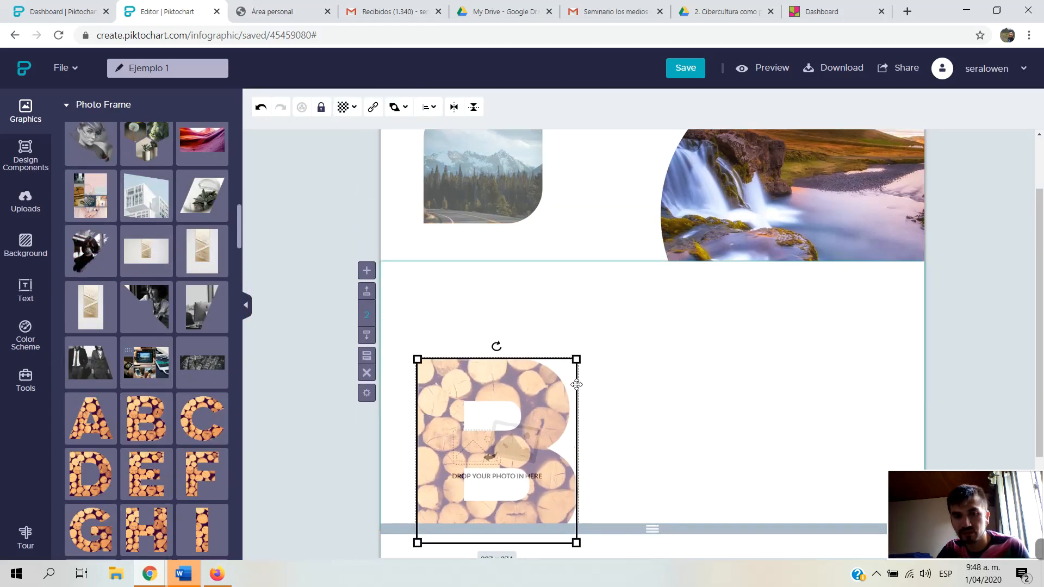
{"action": "left_click_drag", "start_coordinate": [516, 435], "coordinate": [561, 356]}
{"action": "left_click", "coordinate": [679, 386]}
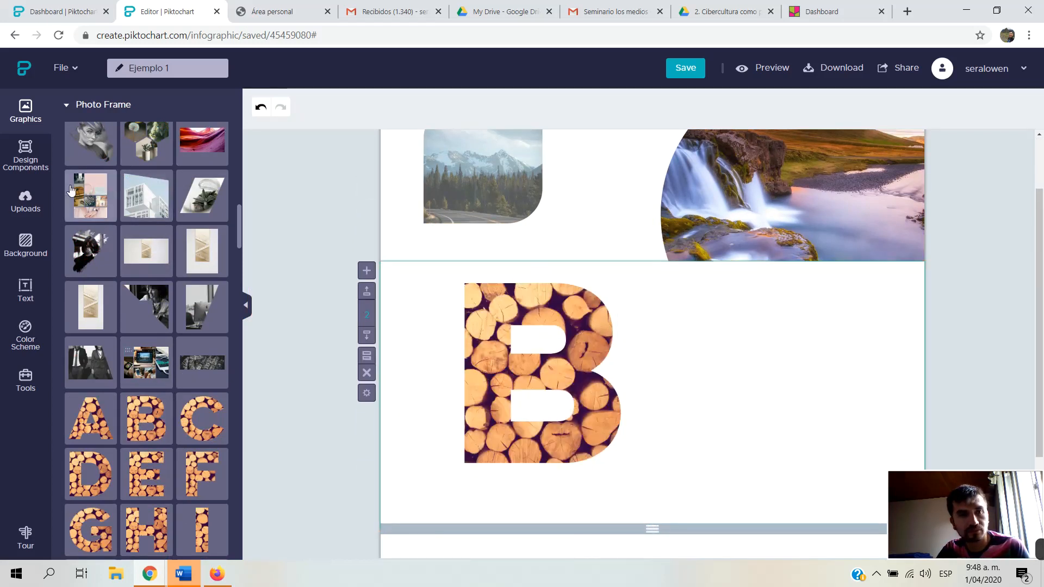
Save the infographic and add the photo of a lone tree on a green field beside the letter B frame.
{"action": "key", "text": "ctrl+s"}
{"action": "left_click", "coordinate": [67, 106]}
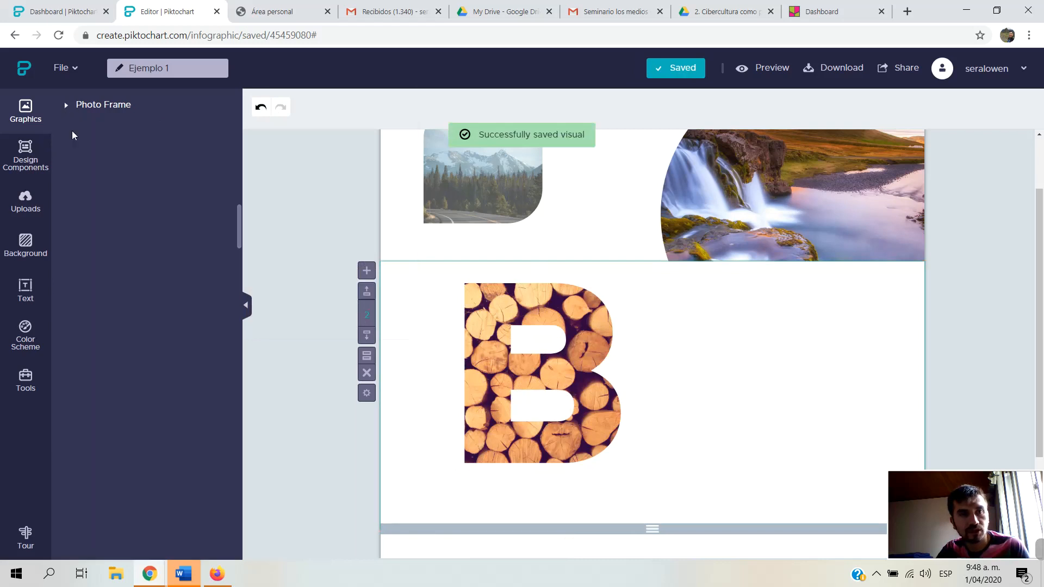
{"action": "left_click", "coordinate": [90, 177]}
{"action": "scroll", "coordinate": [125, 310], "scroll_direction": "down", "scroll_amount": 2}
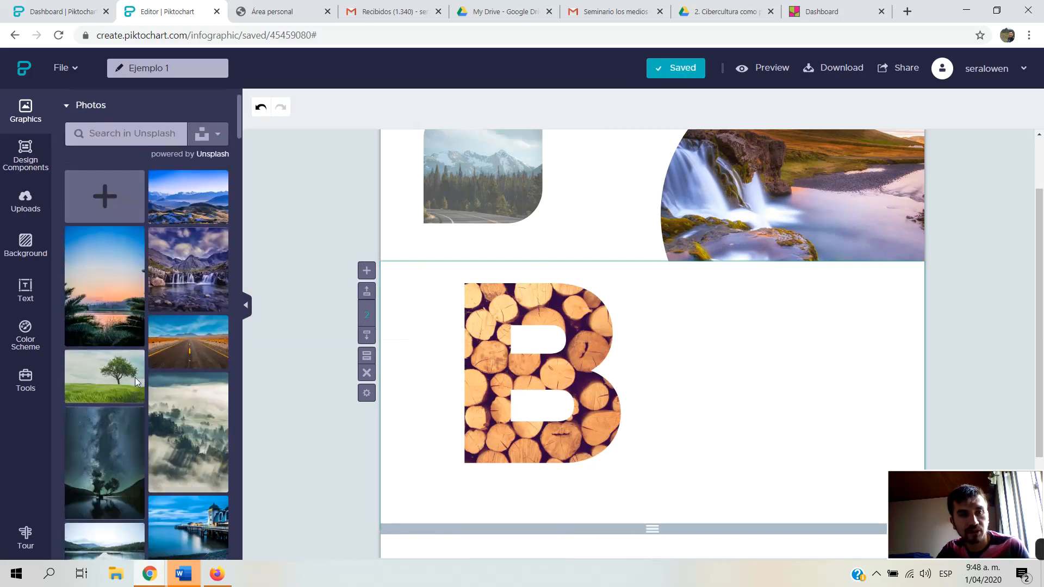
{"action": "left_click_drag", "start_coordinate": [134, 378], "coordinate": [716, 364]}
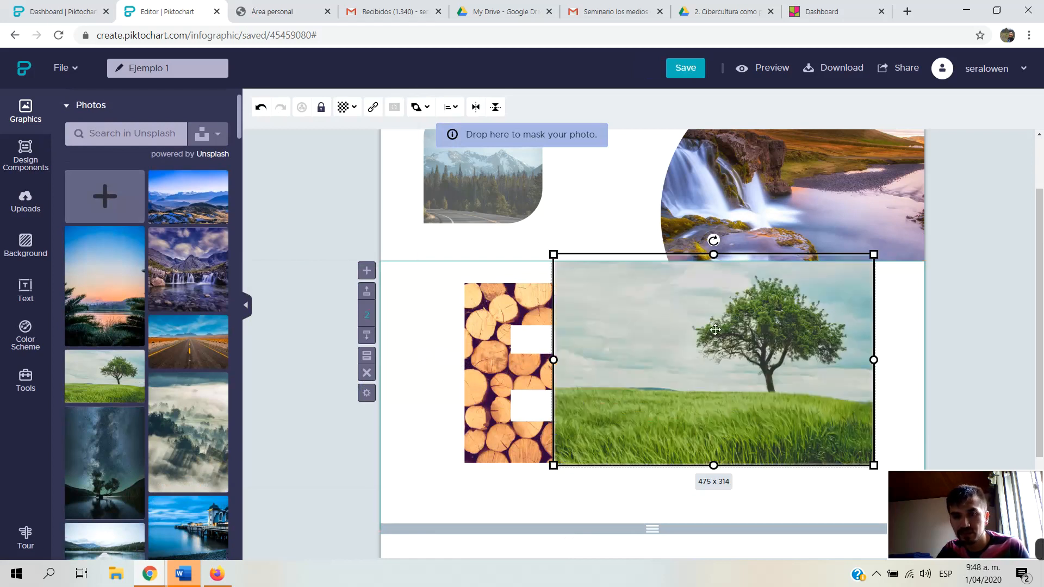
Try to mask the lone-tree photo with the letter B frame, and undo the attempt.
{"action": "left_click_drag", "start_coordinate": [679, 333], "coordinate": [758, 362]}
{"action": "left_click", "coordinate": [720, 363]}
{"action": "scroll", "coordinate": [594, 381], "scroll_direction": "down", "scroll_amount": 3}
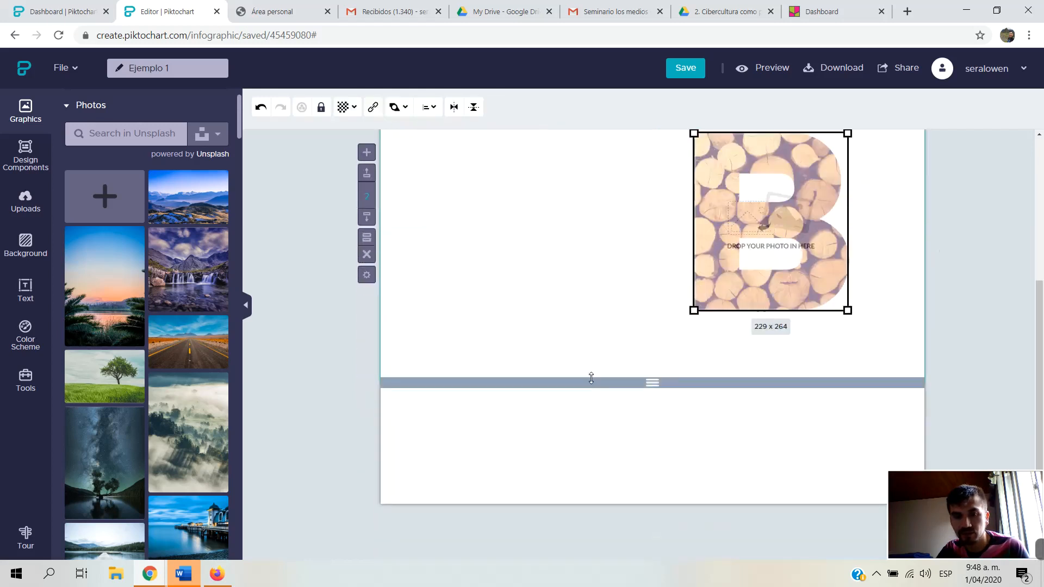
{"action": "scroll", "coordinate": [591, 379], "scroll_direction": "up", "scroll_amount": 4}
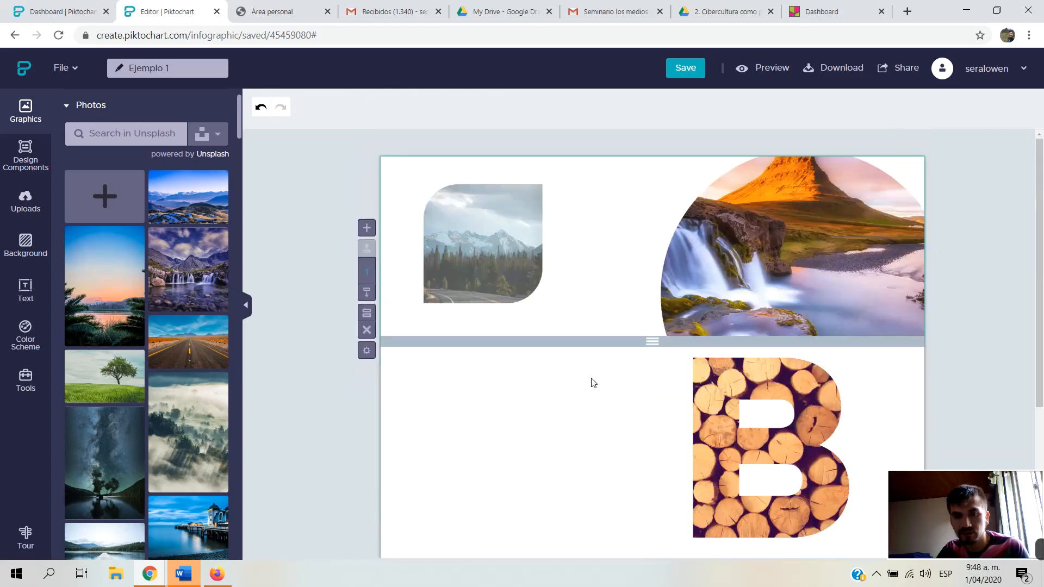
{"action": "left_click", "coordinate": [261, 107]}
{"action": "left_click", "coordinate": [261, 107]}
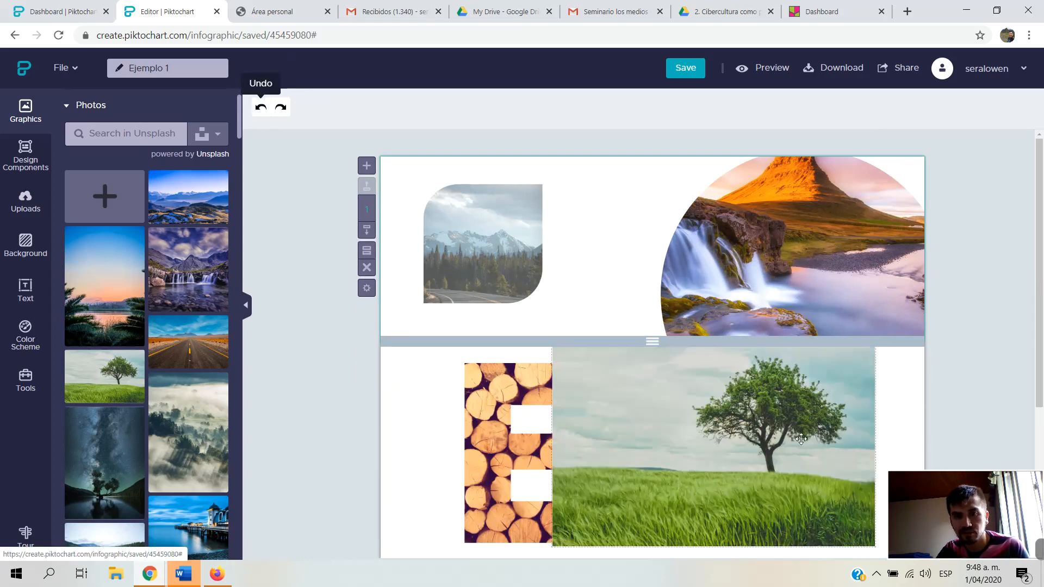
Shrink the lone-tree photo and drop it onto the letter B frame to fill the letter.
{"action": "left_click_drag", "start_coordinate": [788, 436], "coordinate": [837, 424]}
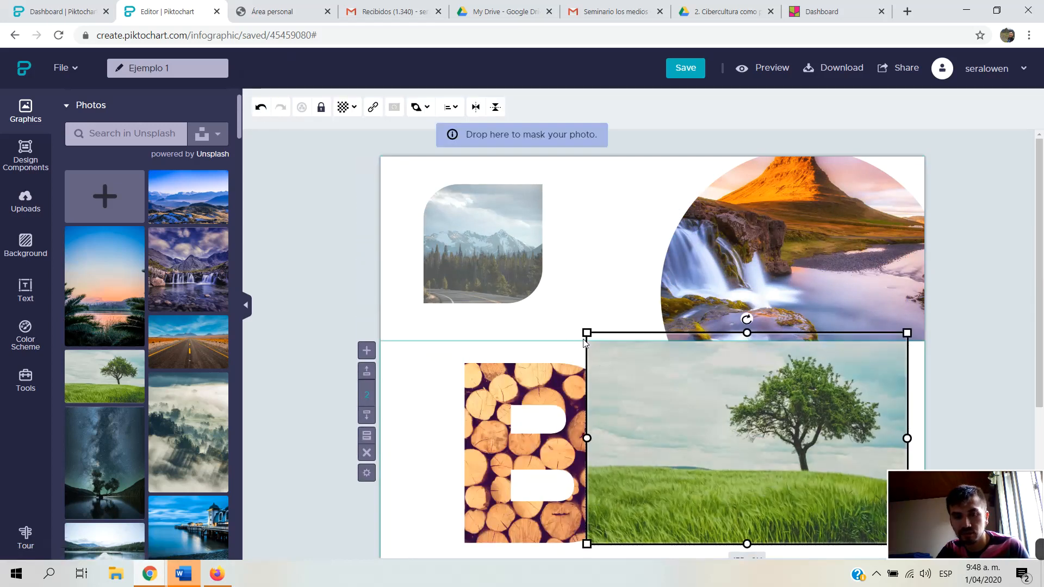
{"action": "left_click_drag", "start_coordinate": [587, 333], "coordinate": [679, 408]}
{"action": "left_click_drag", "start_coordinate": [756, 447], "coordinate": [544, 446]}
{"action": "left_click", "coordinate": [605, 458]}
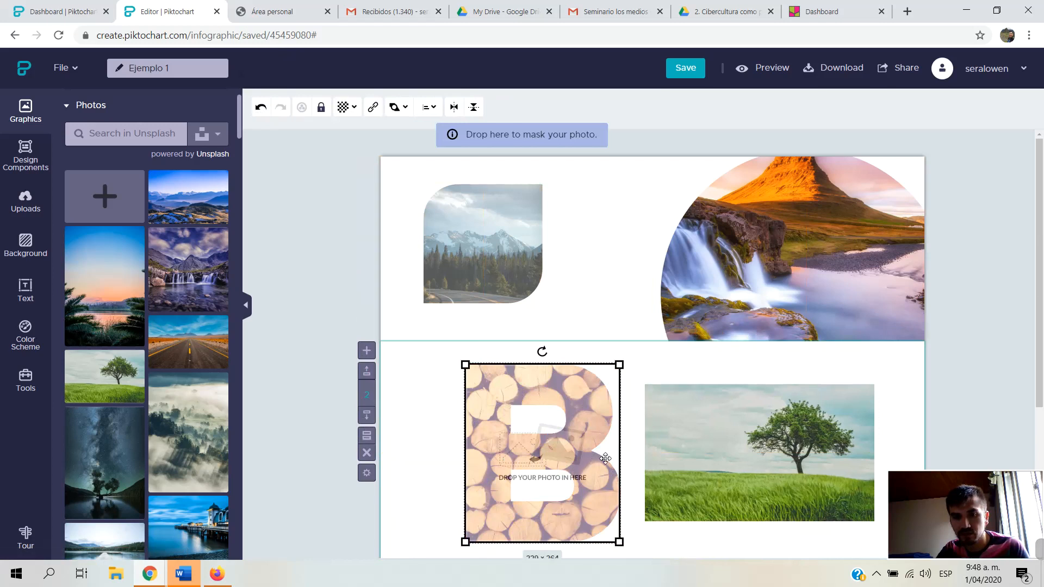
{"action": "left_click_drag", "start_coordinate": [755, 447], "coordinate": [581, 483]}
{"action": "left_click", "coordinate": [673, 432]}
{"action": "scroll", "coordinate": [673, 359], "scroll_direction": "down", "scroll_amount": 4}
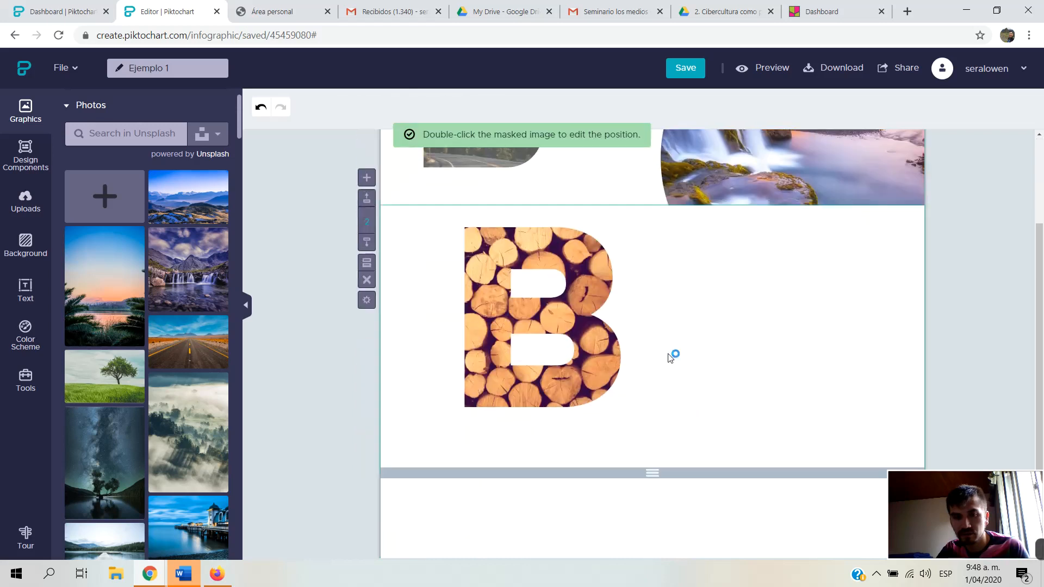
Extend the second block to 492 px and accept the tree photo's position inside the letter B mask.
{"action": "left_click_drag", "start_coordinate": [648, 384], "coordinate": [651, 424]}
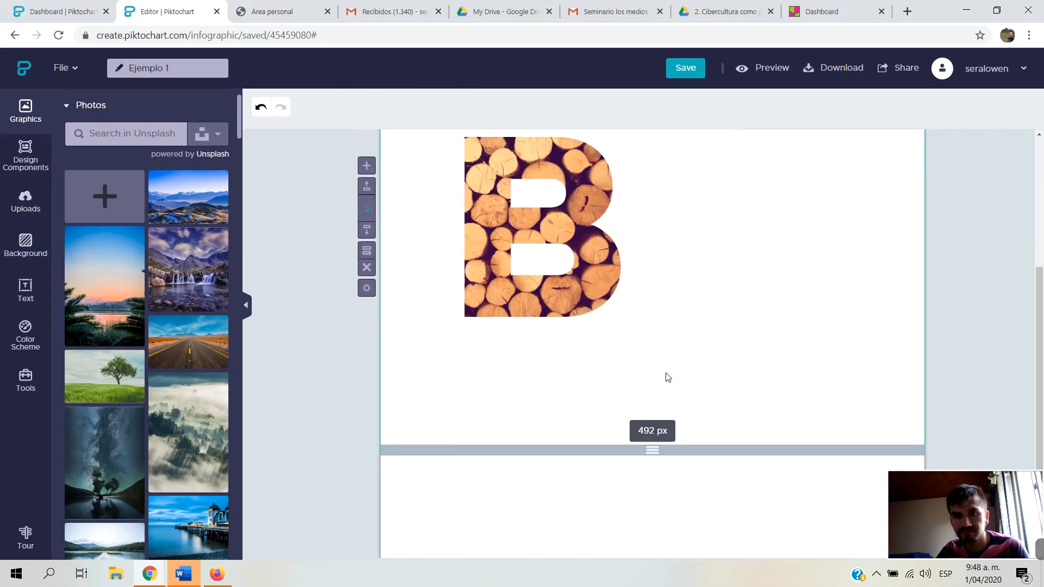
{"action": "double_click", "coordinate": [563, 275]}
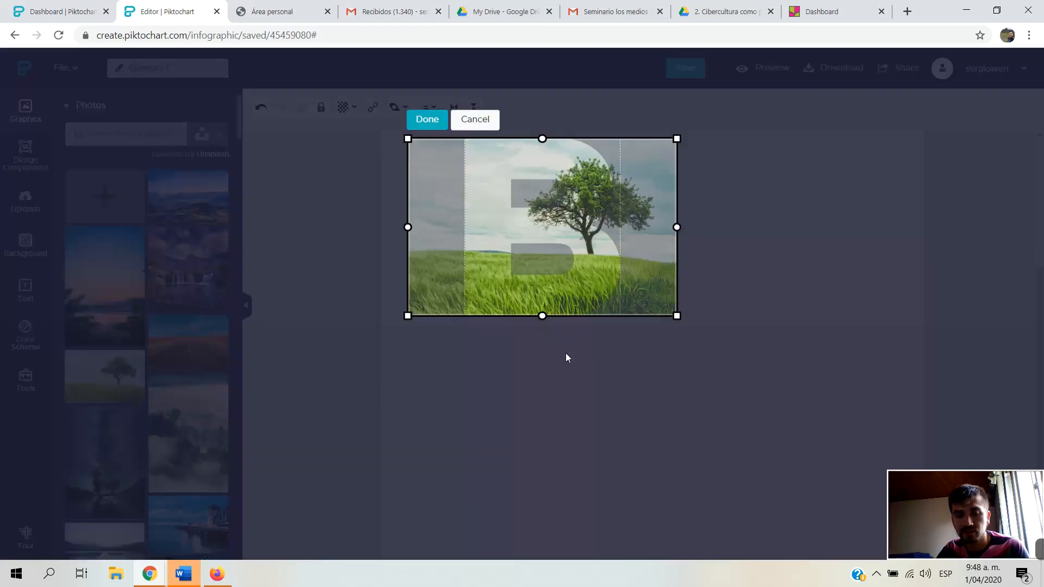
{"action": "left_click", "coordinate": [437, 121]}
Move the letter B frame lower within the second block.
{"action": "left_click", "coordinate": [688, 233]}
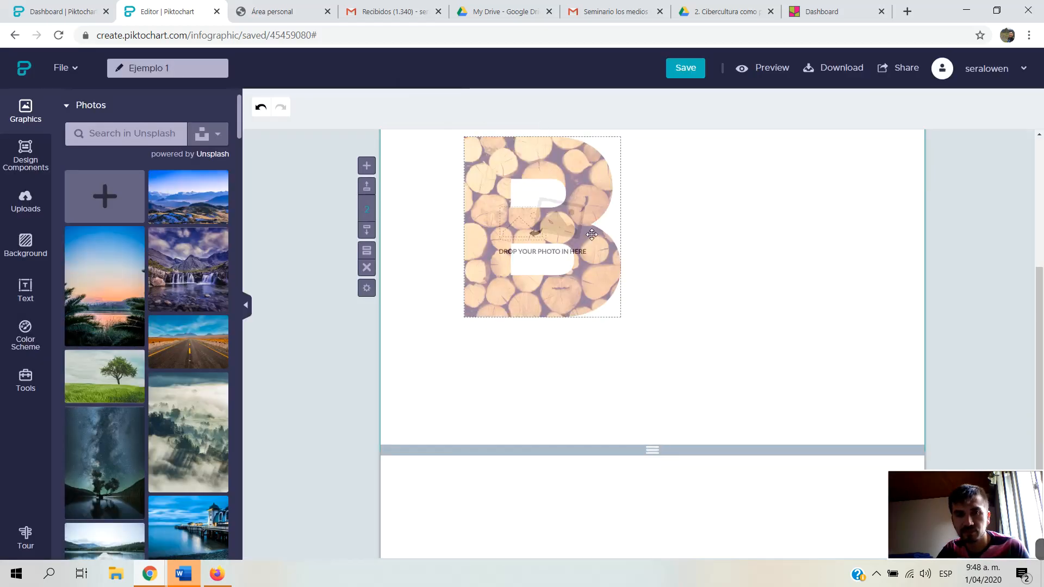
{"action": "left_click_drag", "start_coordinate": [566, 224], "coordinate": [574, 303]}
{"action": "left_click", "coordinate": [785, 259]}
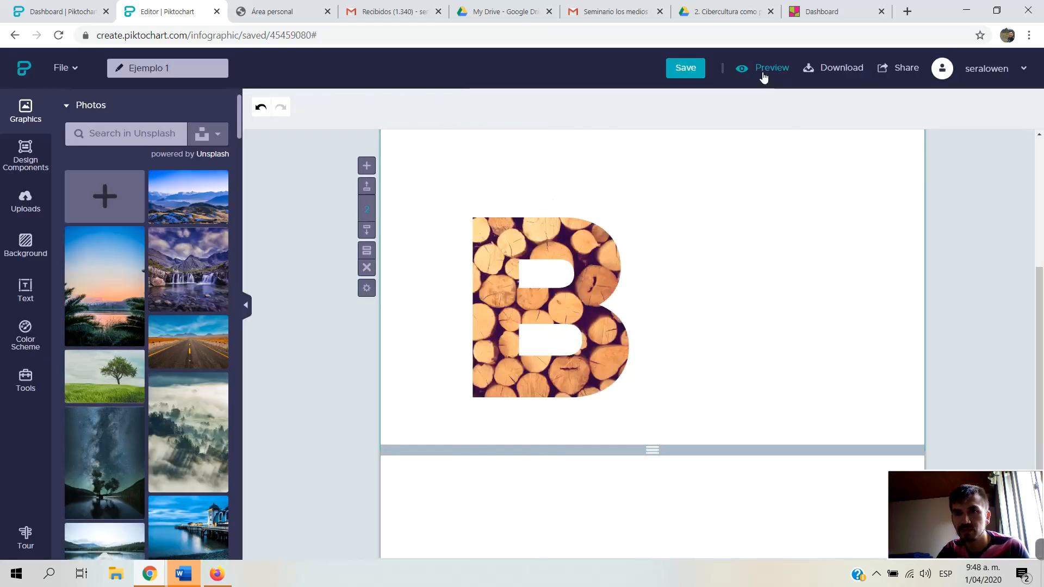
Preview the whole infographic from its first block, and return to editing.
{"action": "left_click", "coordinate": [764, 69]}
{"action": "scroll", "coordinate": [614, 247], "scroll_direction": "up", "scroll_amount": 4}
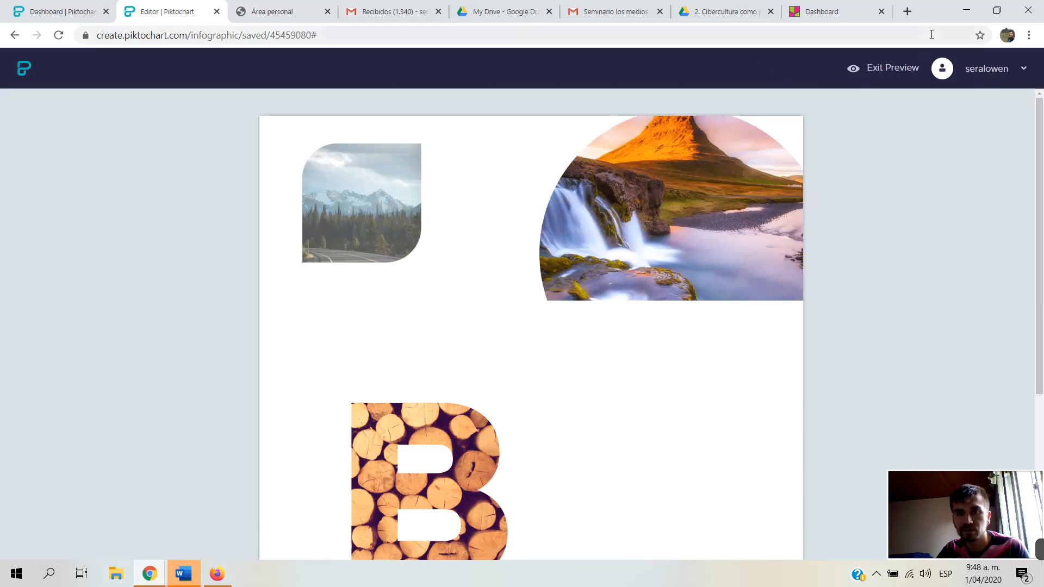
{"action": "left_click", "coordinate": [906, 69]}
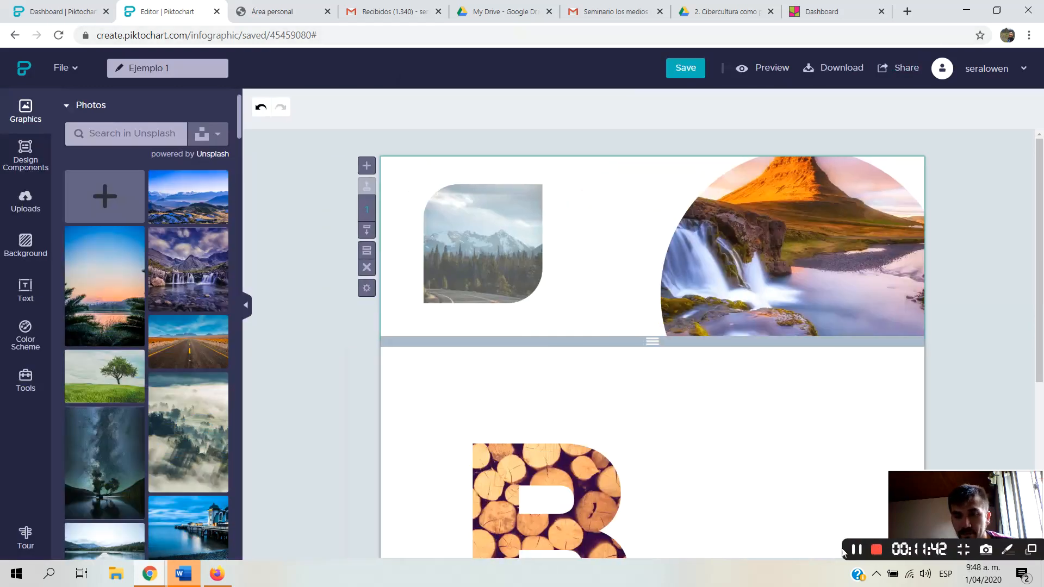
{"action": "left_click", "coordinate": [856, 550]}
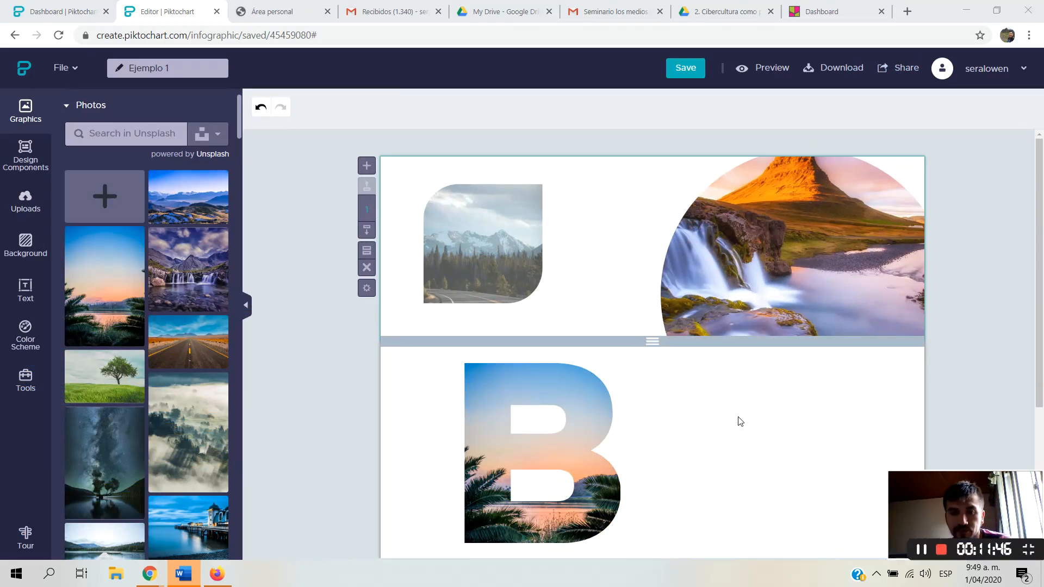
Move the sunset-filled letter B toward the left edge of the second block and slightly down.
{"action": "scroll", "coordinate": [776, 277], "scroll_direction": "down", "scroll_amount": 2}
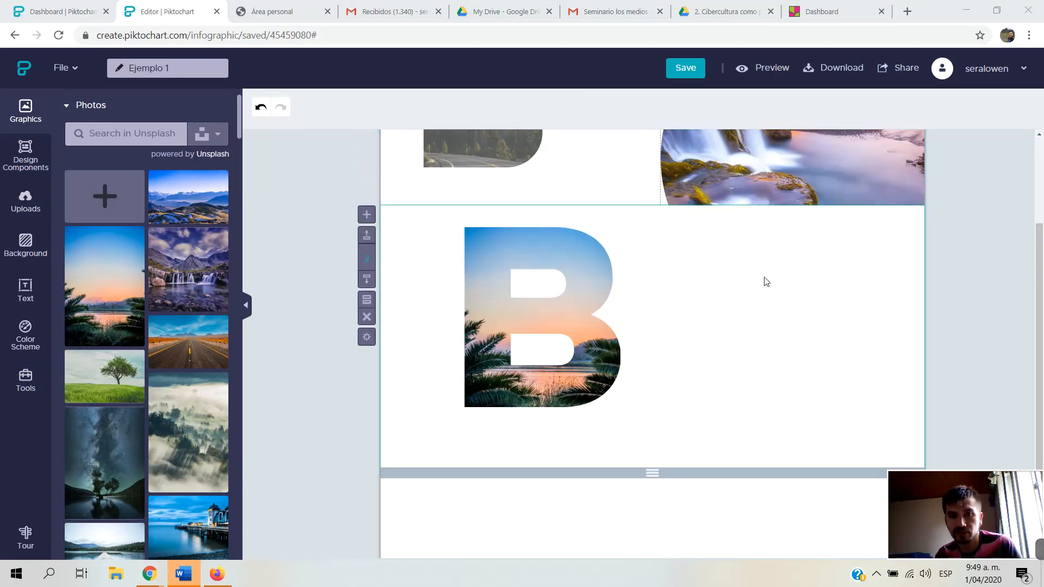
{"action": "left_click_drag", "start_coordinate": [571, 324], "coordinate": [525, 341]}
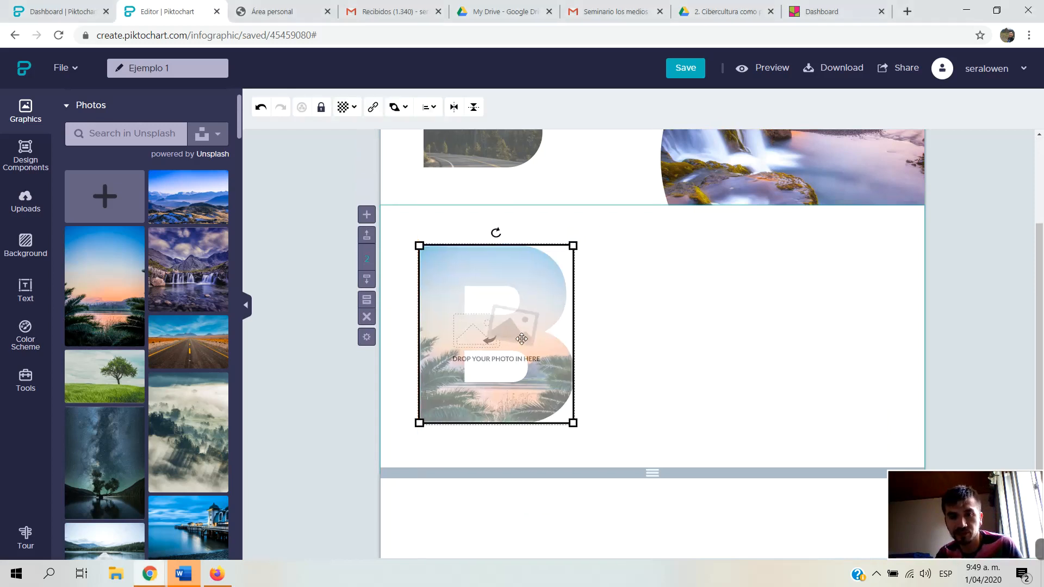
{"action": "left_click", "coordinate": [709, 334]}
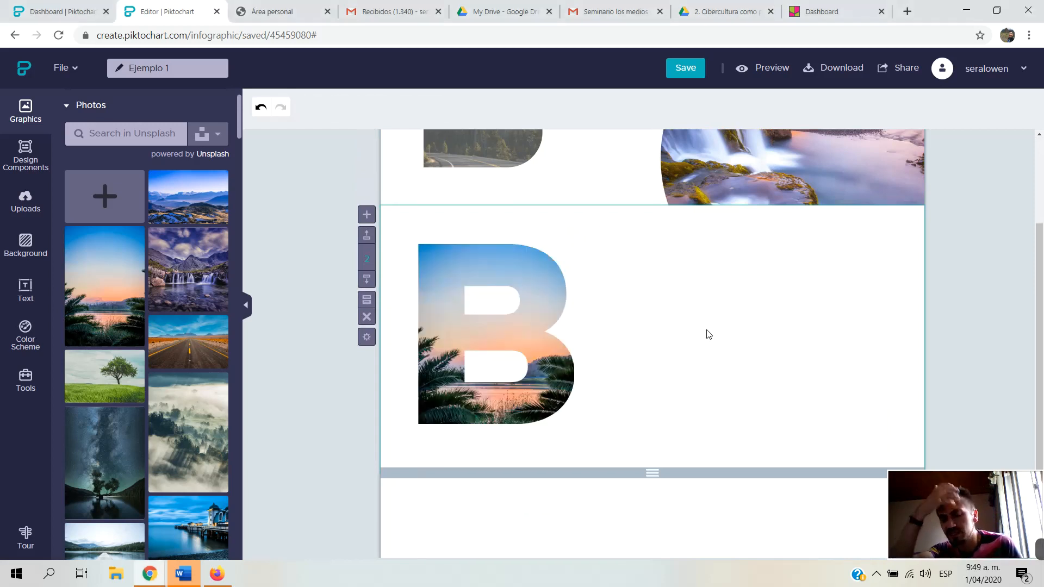
Add the wooden-log letter Q photo frame to the second block, to the right of the letter B.
{"action": "left_click", "coordinate": [65, 106]}
{"action": "left_click", "coordinate": [117, 211]}
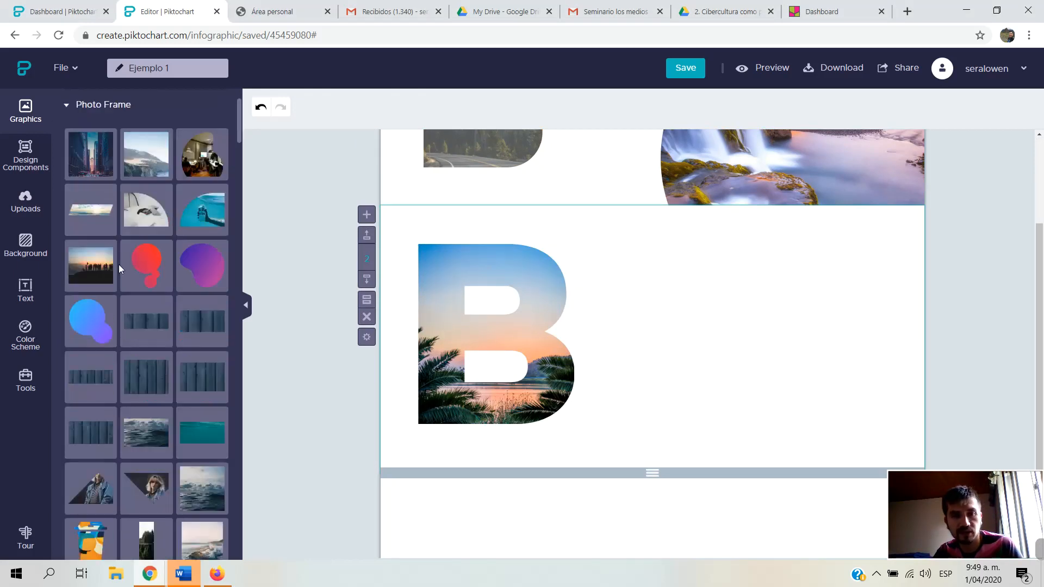
{"action": "mouse_move", "coordinate": [164, 278]}
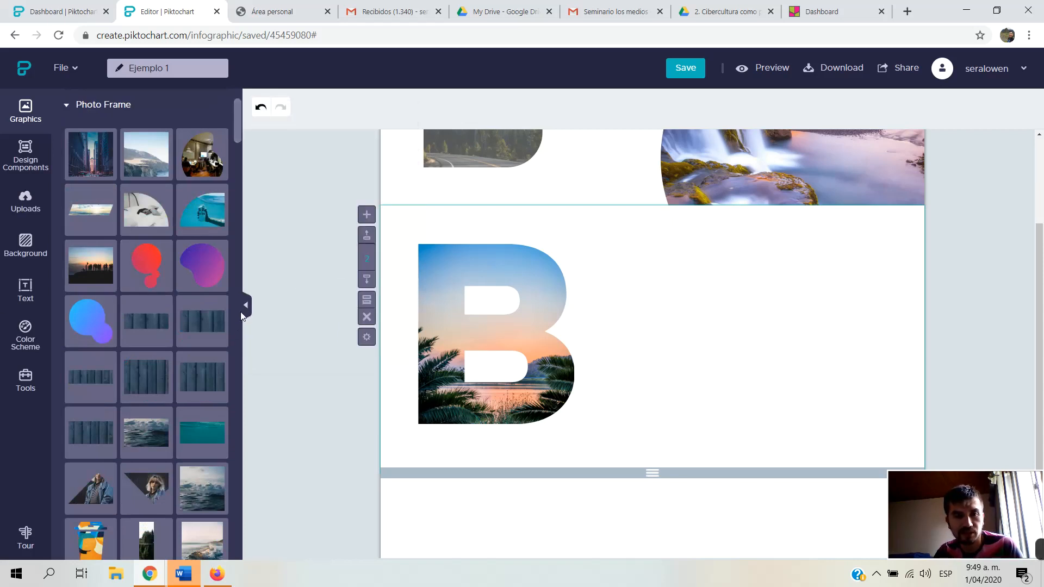
{"action": "mouse_move", "coordinate": [172, 386]}
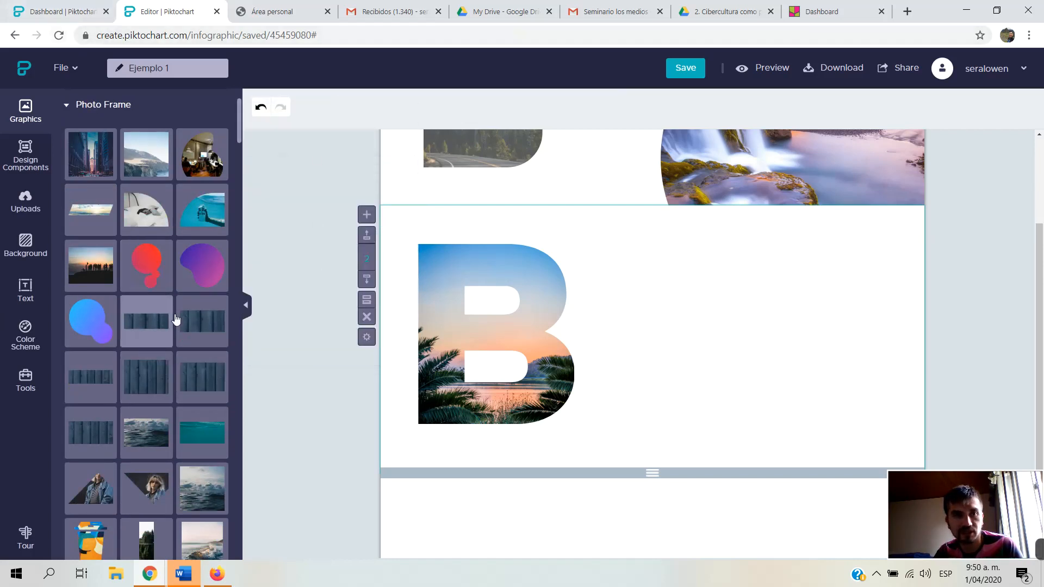
{"action": "mouse_move", "coordinate": [87, 273]}
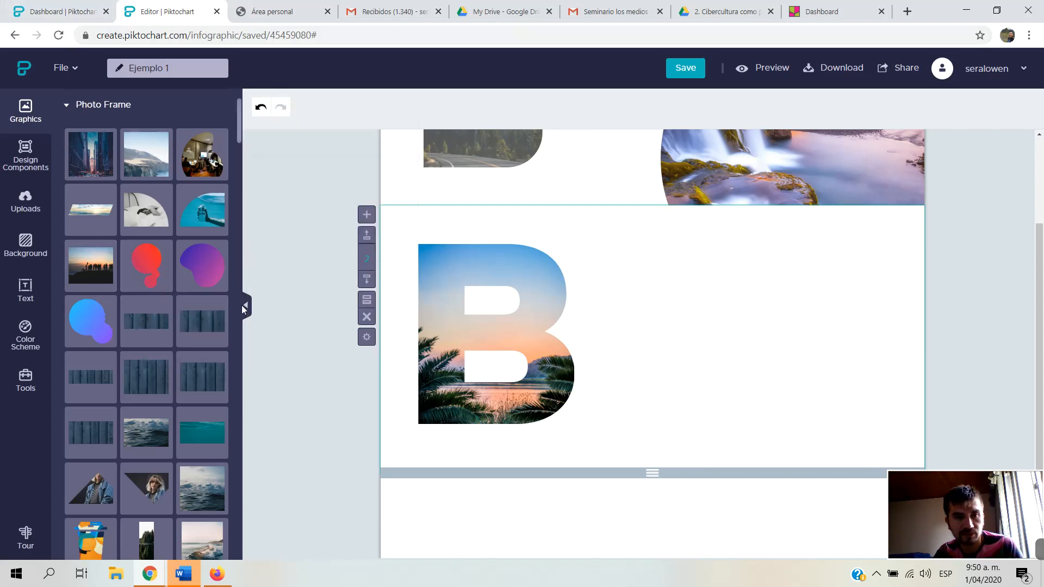
{"action": "scroll", "coordinate": [200, 342], "scroll_direction": "down", "scroll_amount": 10}
{"action": "scroll", "coordinate": [200, 342], "scroll_direction": "down", "scroll_amount": 5}
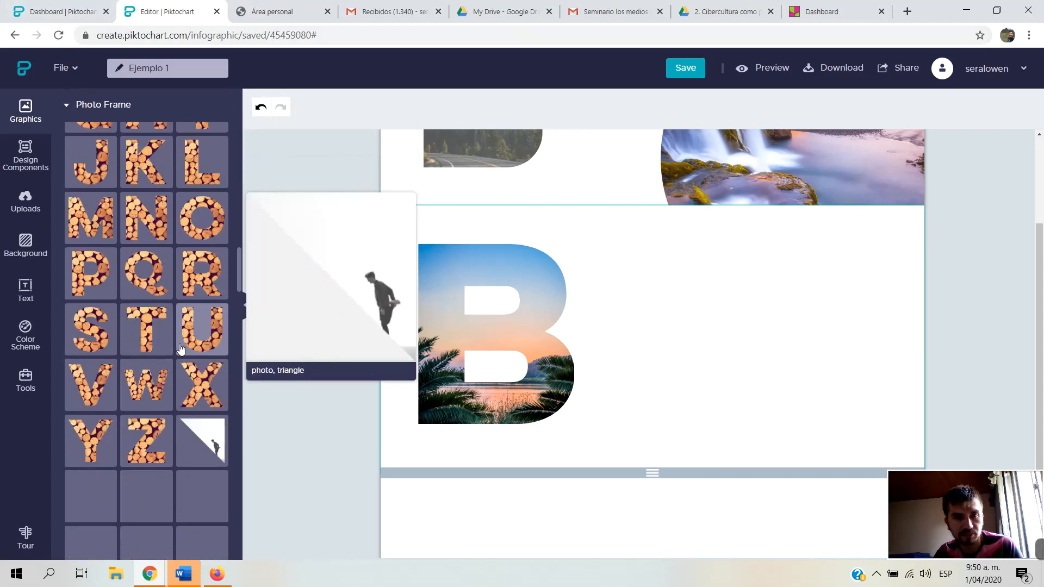
{"action": "left_click_drag", "start_coordinate": [146, 273], "coordinate": [591, 272]}
{"action": "left_click_drag", "start_coordinate": [786, 294], "coordinate": [783, 289]}
Shrink the letter Q frame to about 265 x 276 and fill it with the mountain waterfall photo.
{"action": "left_click", "coordinate": [67, 104]}
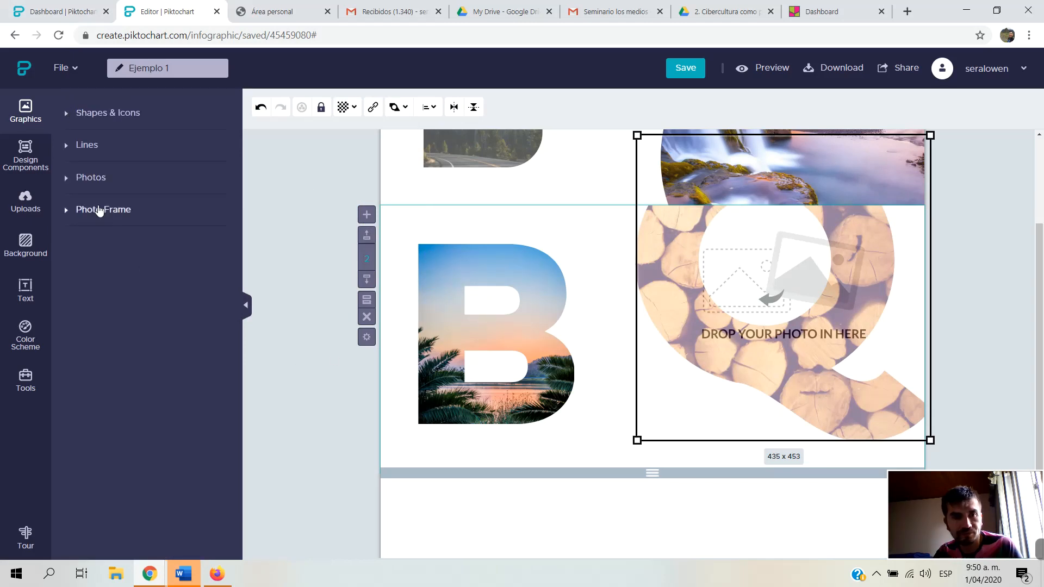
{"action": "left_click", "coordinate": [90, 177]}
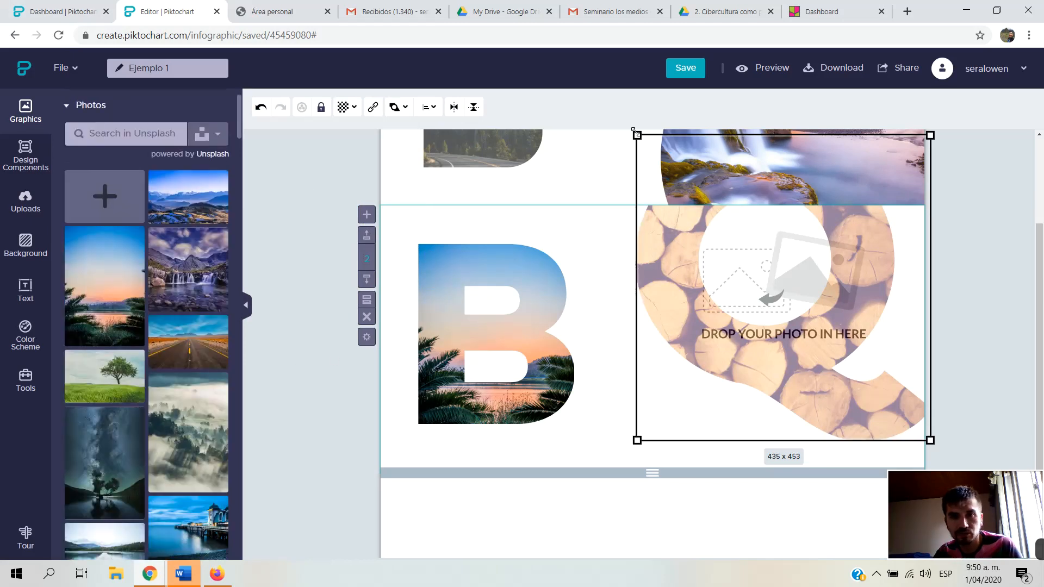
{"action": "left_click_drag", "start_coordinate": [637, 134], "coordinate": [752, 263]}
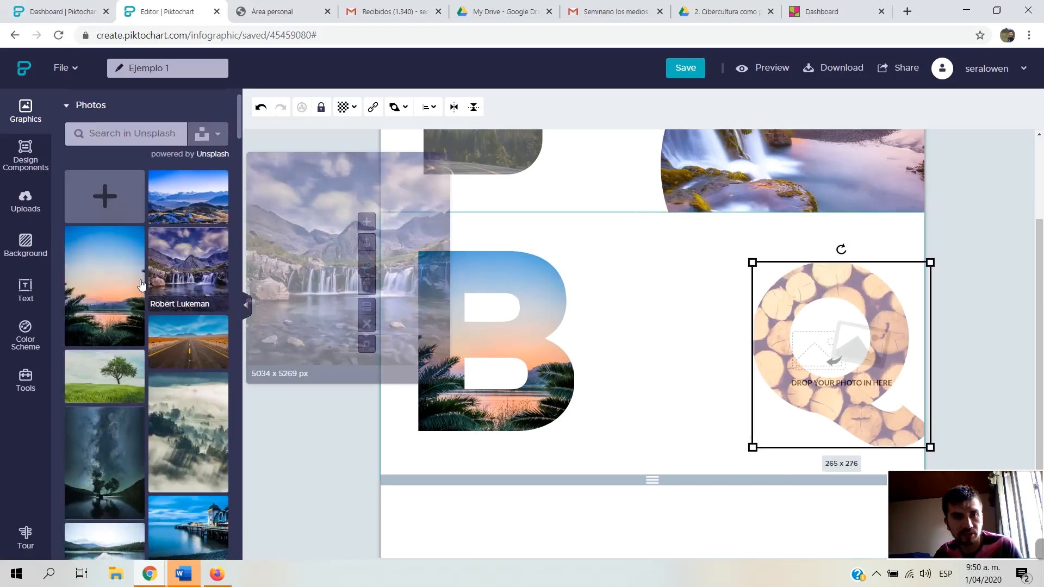
{"action": "left_click_drag", "start_coordinate": [195, 256], "coordinate": [800, 314]}
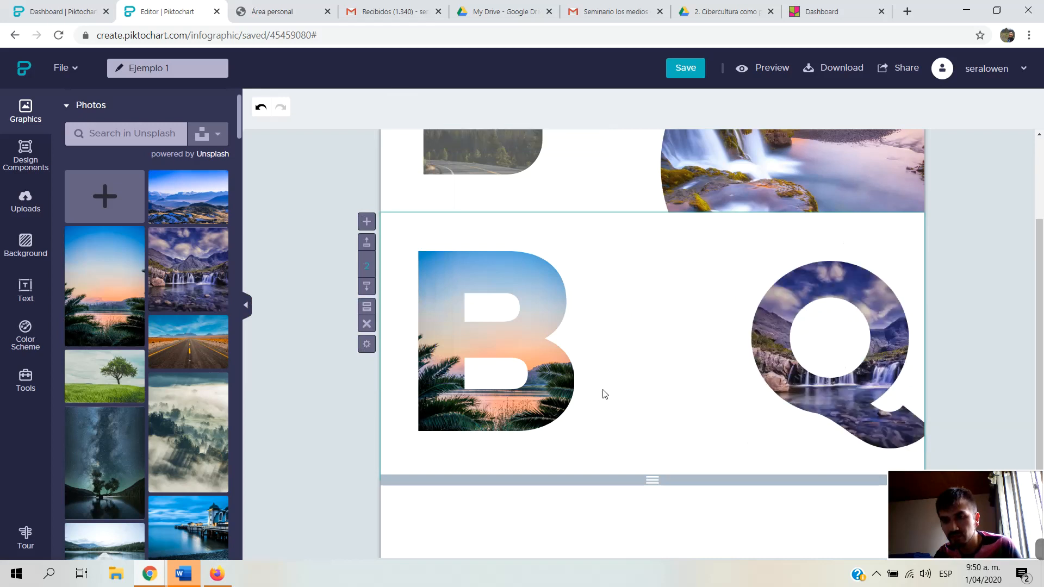
Shrink the letter Q to about 148 x 154 and B to about 119 x 137, placing them side by side in the second block's upper-right corner.
{"action": "left_click_drag", "start_coordinate": [798, 290], "coordinate": [632, 286]}
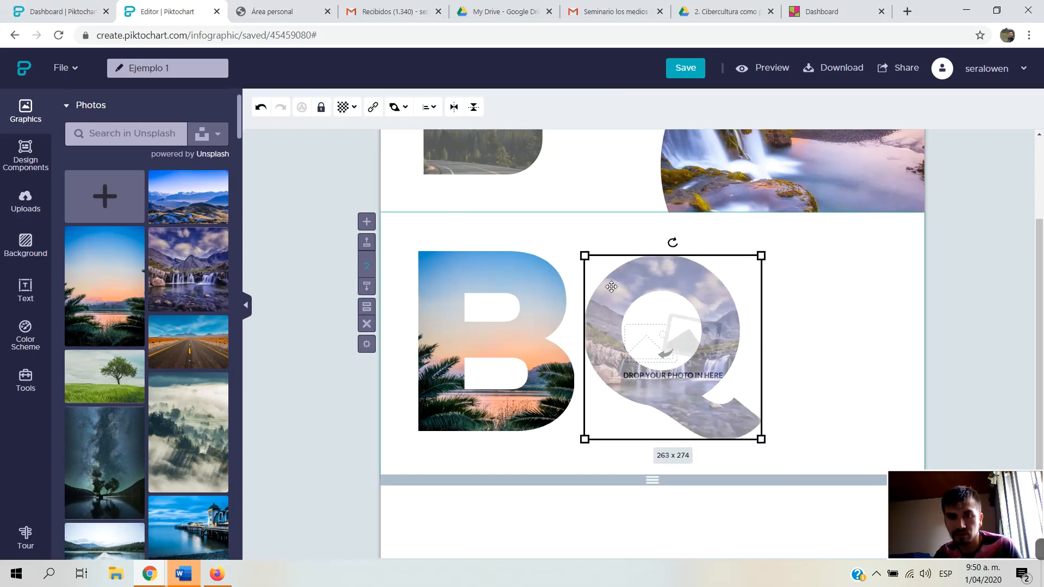
{"action": "left_click_drag", "start_coordinate": [584, 254], "coordinate": [844, 241]}
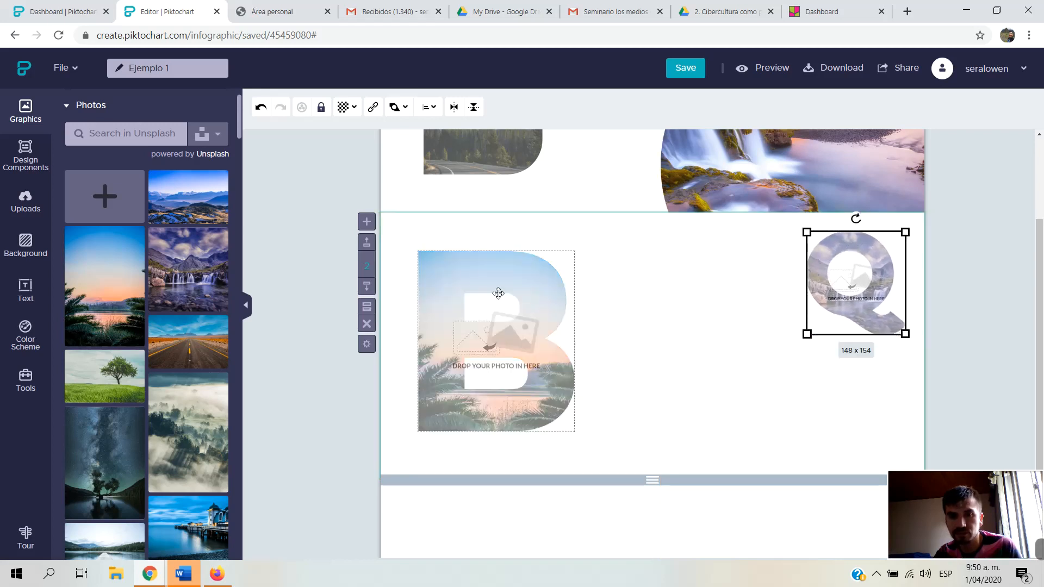
{"action": "left_click", "coordinate": [432, 265]}
{"action": "left_click_drag", "start_coordinate": [419, 254], "coordinate": [754, 253]}
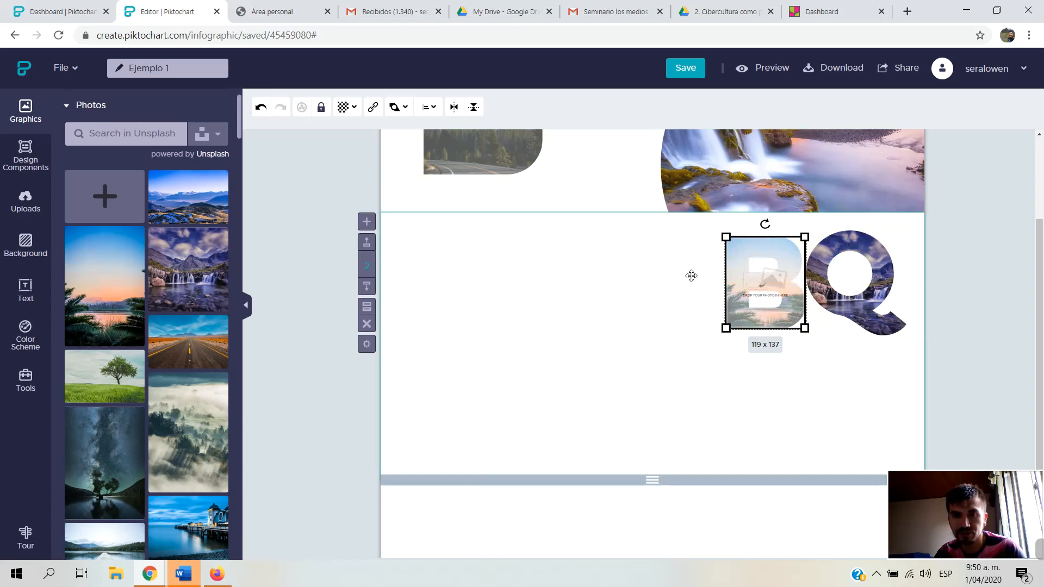
{"action": "left_click", "coordinate": [465, 359]}
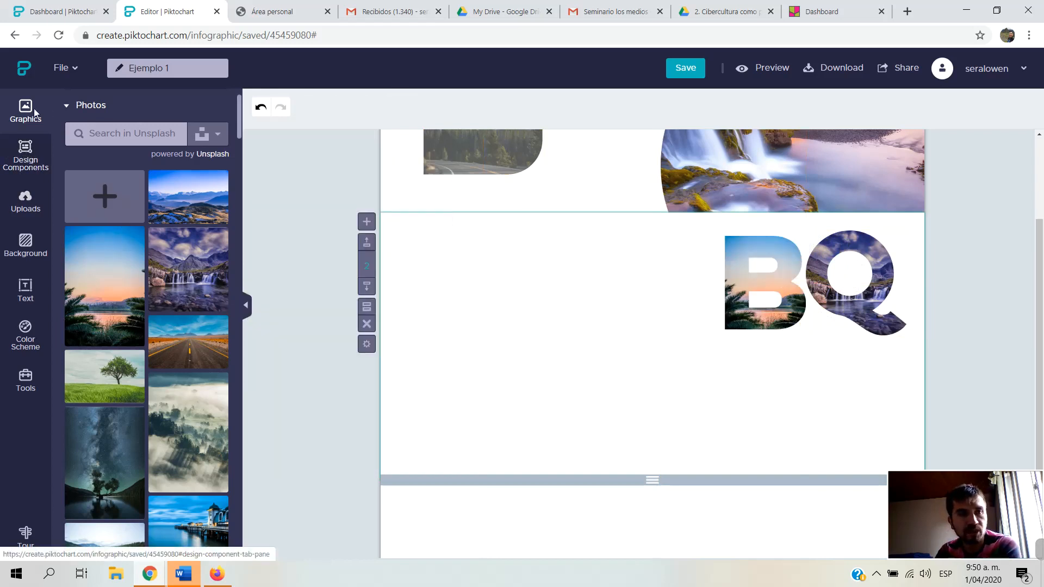
Add the three-card Industry, Services and History list component to the second block and move it to the block's left edge.
{"action": "left_click", "coordinate": [65, 107]}
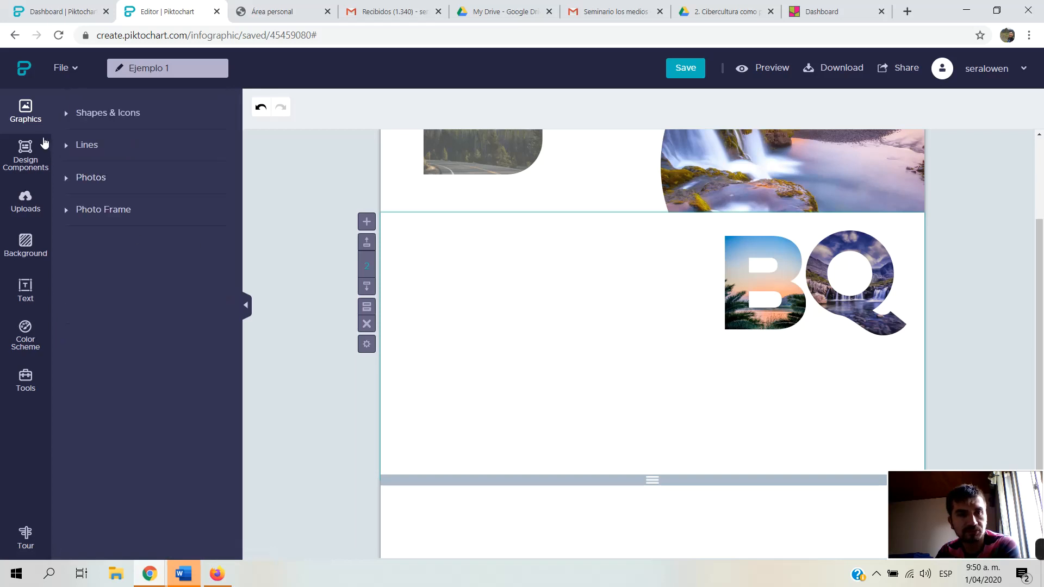
{"action": "left_click", "coordinate": [28, 152]}
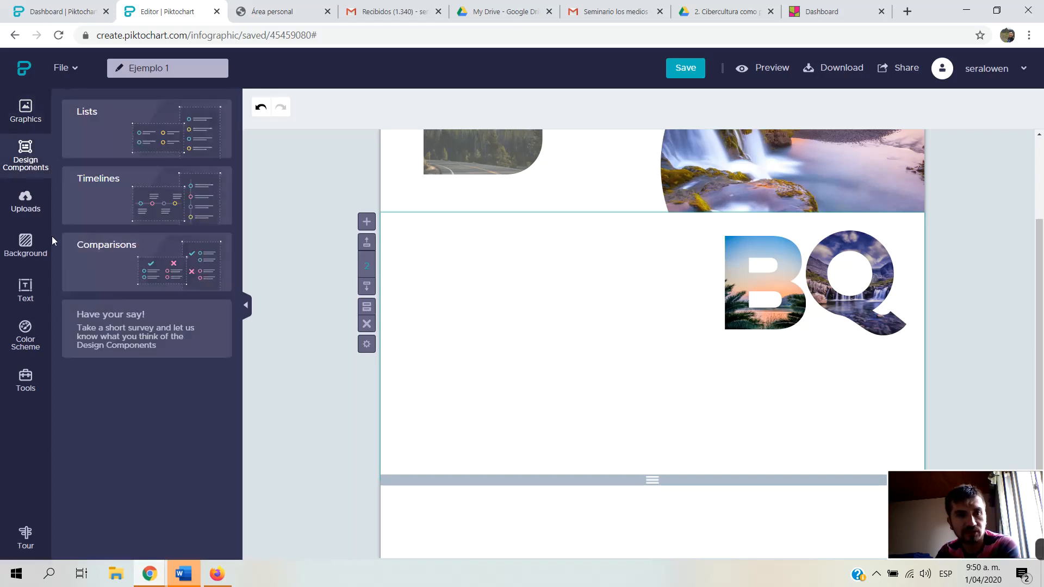
{"action": "left_click", "coordinate": [146, 129]}
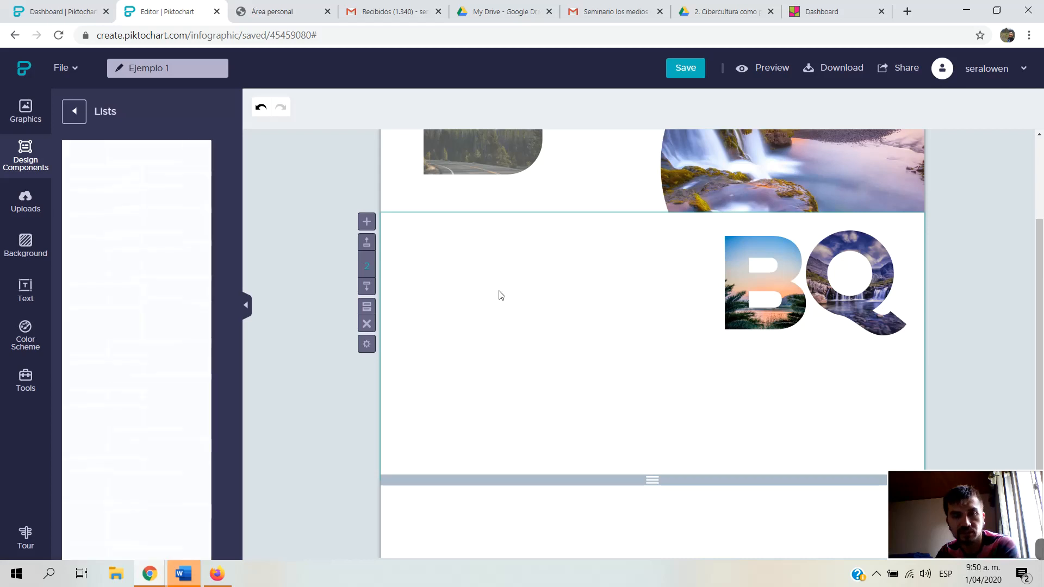
{"action": "mouse_move", "coordinate": [108, 163]}
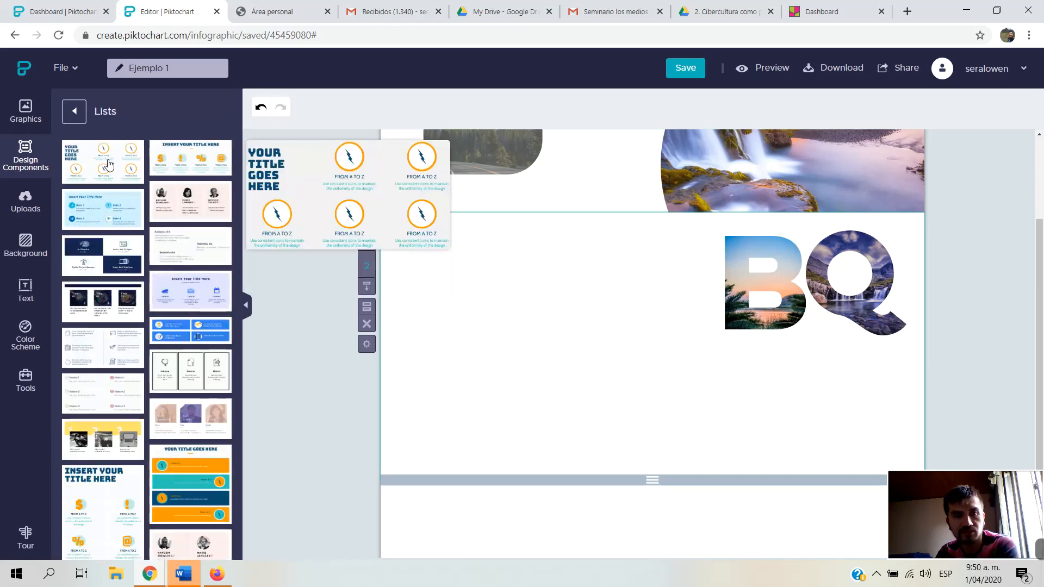
{"action": "mouse_move", "coordinate": [209, 375]}
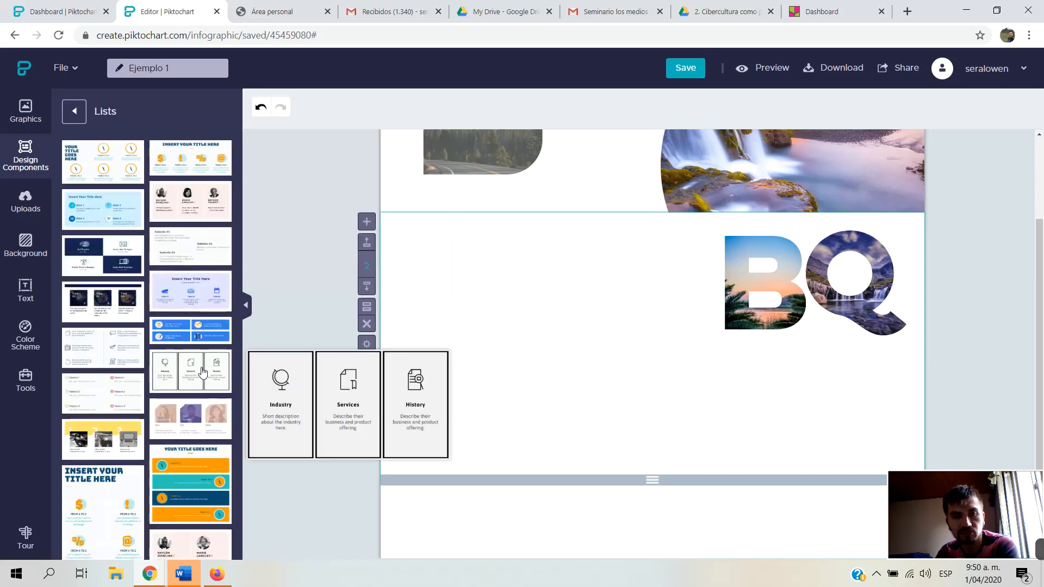
{"action": "left_click_drag", "start_coordinate": [723, 325], "coordinate": [589, 319]}
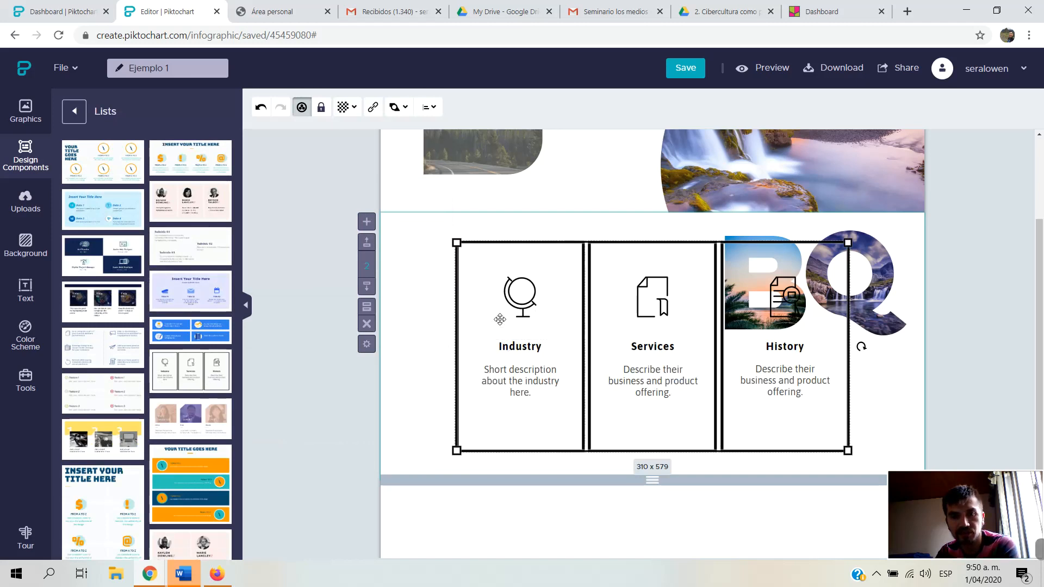
{"action": "left_click_drag", "start_coordinate": [490, 317], "coordinate": [429, 337]}
{"action": "double_click", "coordinate": [435, 345]}
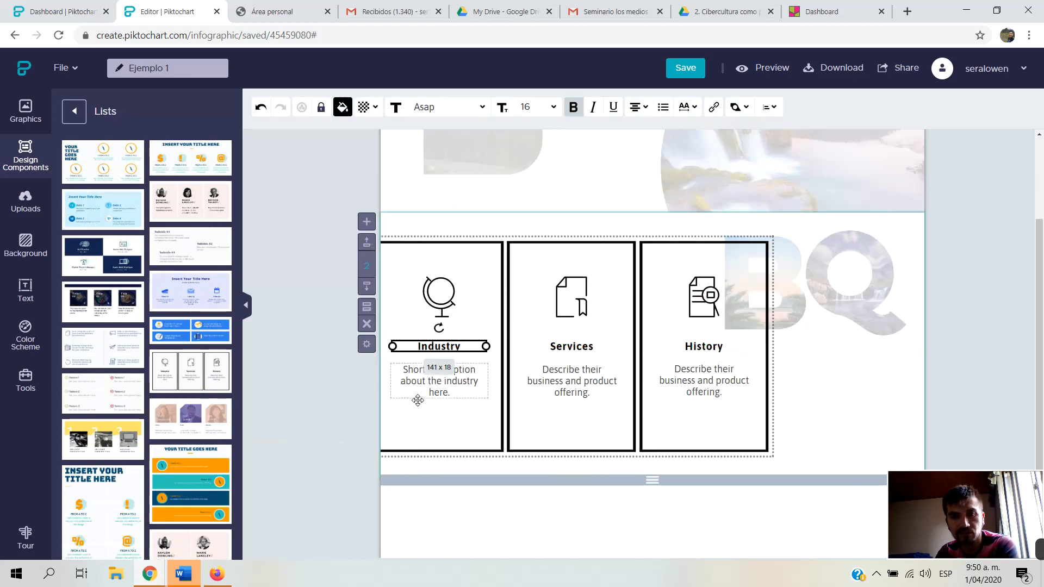
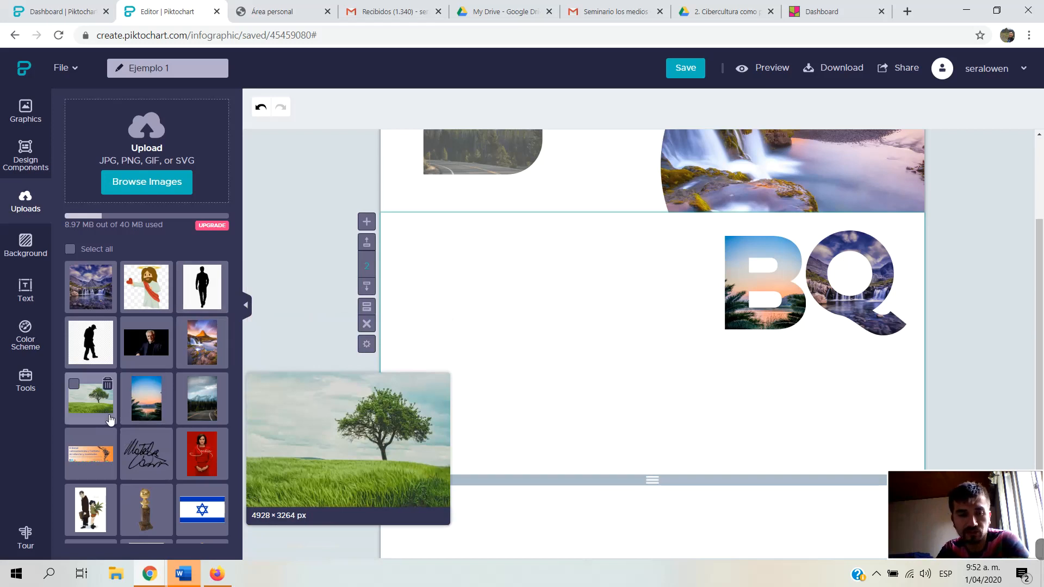
Look through the whole collection of uploaded images and the storage used.
{"action": "scroll", "coordinate": [147, 400], "scroll_direction": "down", "scroll_amount": 10}
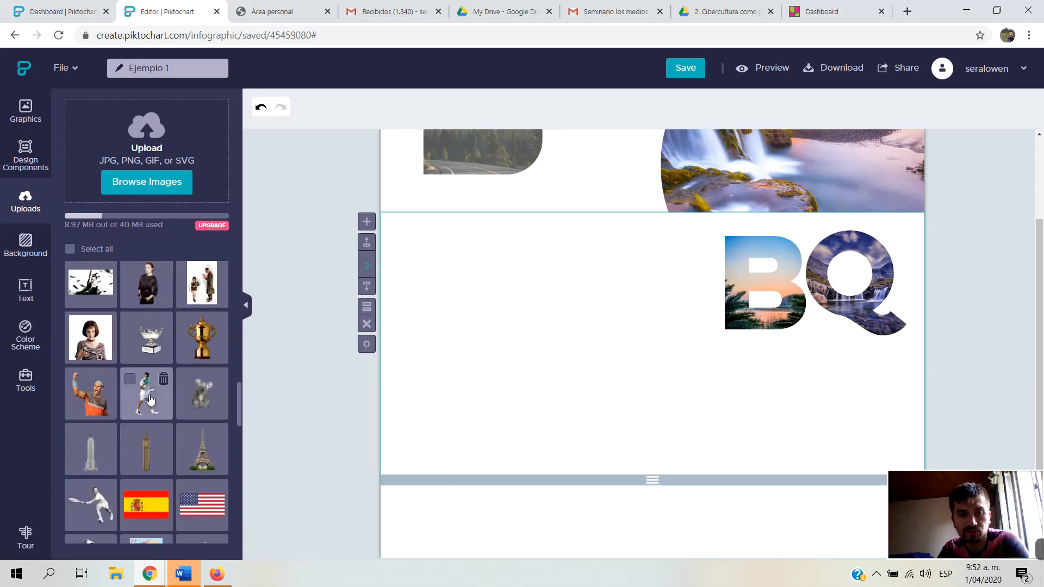
{"action": "scroll", "coordinate": [150, 400], "scroll_direction": "down", "scroll_amount": 5}
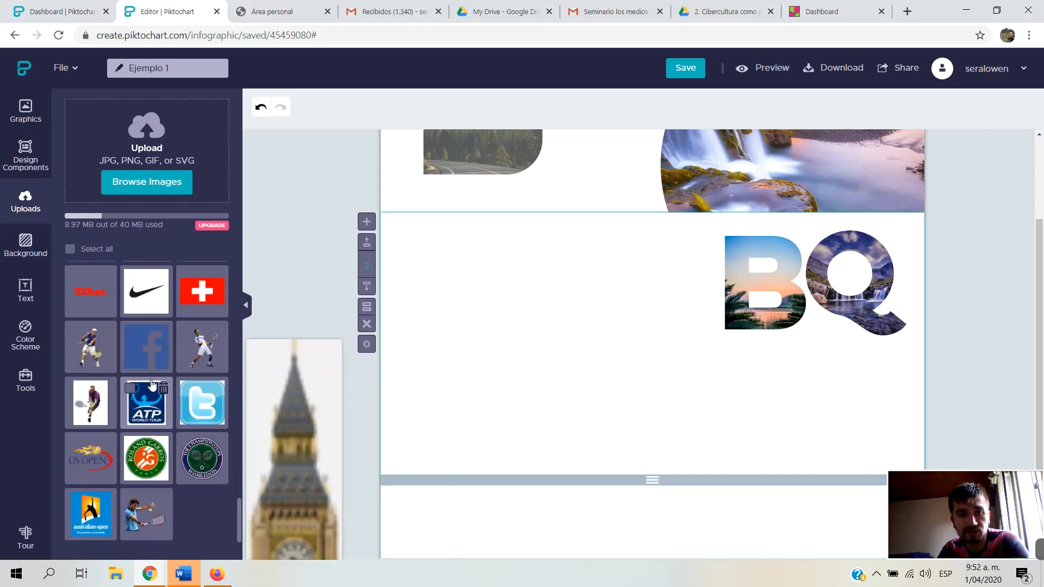
{"action": "scroll", "coordinate": [156, 424], "scroll_direction": "up", "scroll_amount": 10}
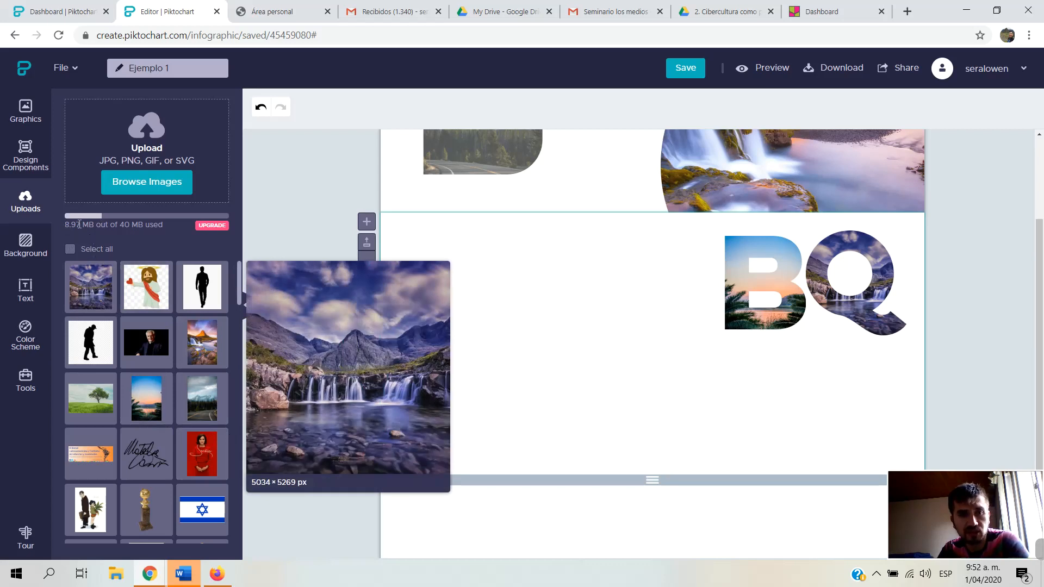
{"action": "scroll", "coordinate": [147, 398], "scroll_direction": "down", "scroll_amount": 3}
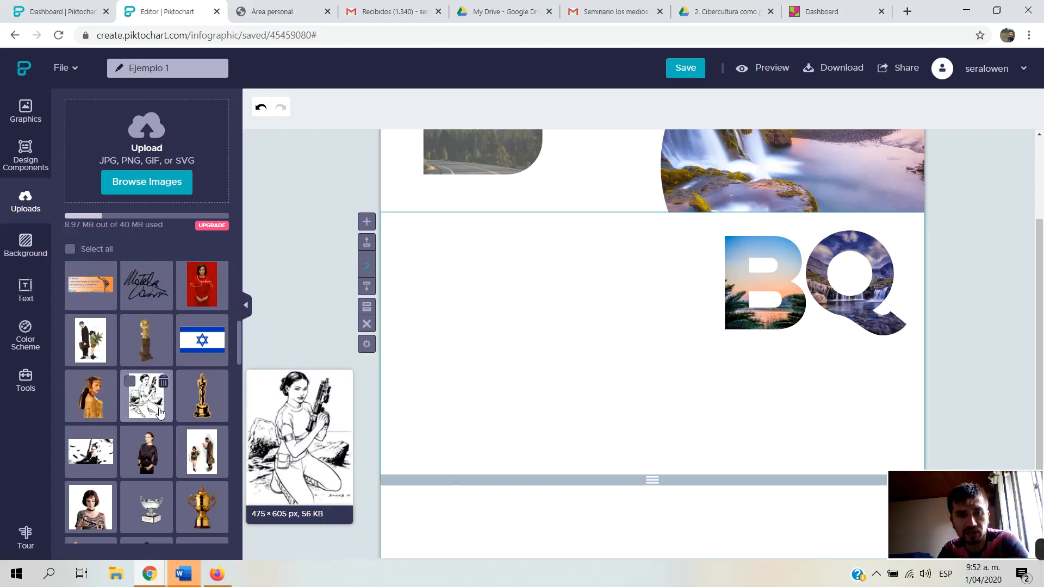
{"action": "scroll", "coordinate": [146, 389], "scroll_direction": "down", "scroll_amount": 5}
{"action": "scroll", "coordinate": [143, 391], "scroll_direction": "up", "scroll_amount": 8}
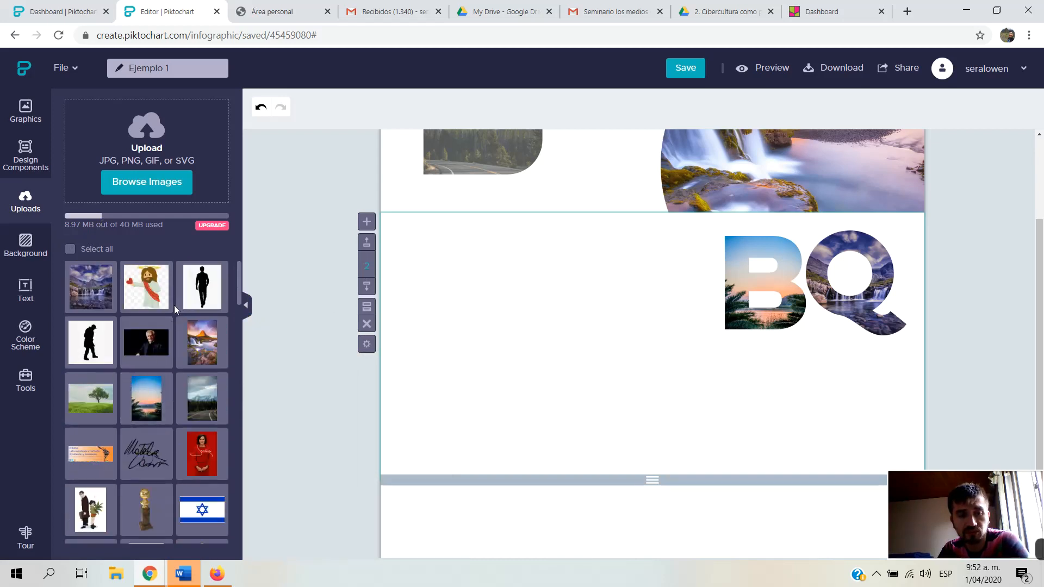
{"action": "scroll", "coordinate": [175, 318], "scroll_direction": "down", "scroll_amount": 10}
{"action": "scroll", "coordinate": [174, 310], "scroll_direction": "down", "scroll_amount": 4}
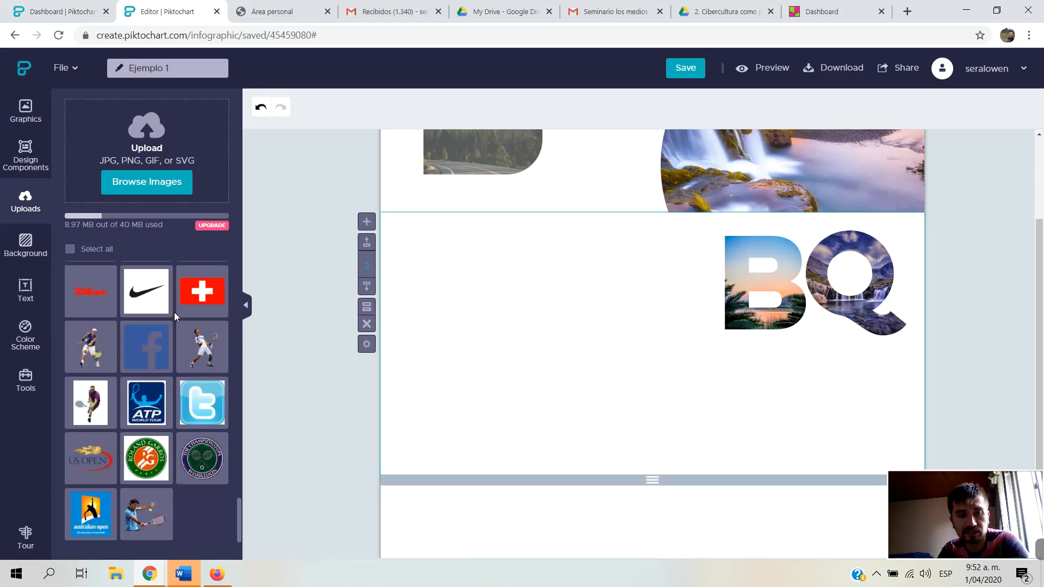
Add the uploaded photo of the woman in the black blouse to the second block and enlarge it to about 417 x 626.
{"action": "scroll", "coordinate": [188, 405], "scroll_direction": "up", "scroll_amount": 5}
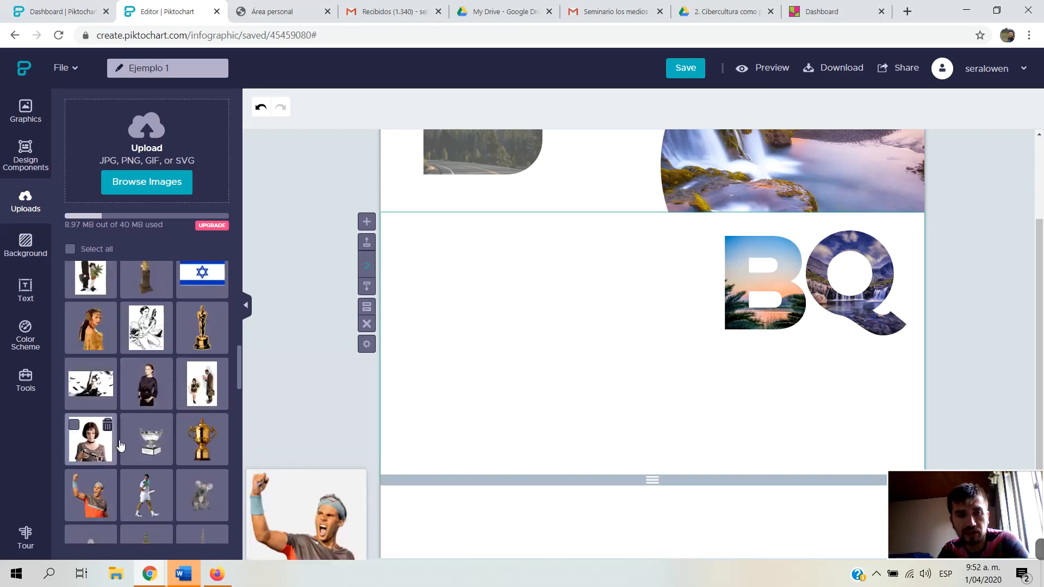
{"action": "left_click", "coordinate": [147, 396]}
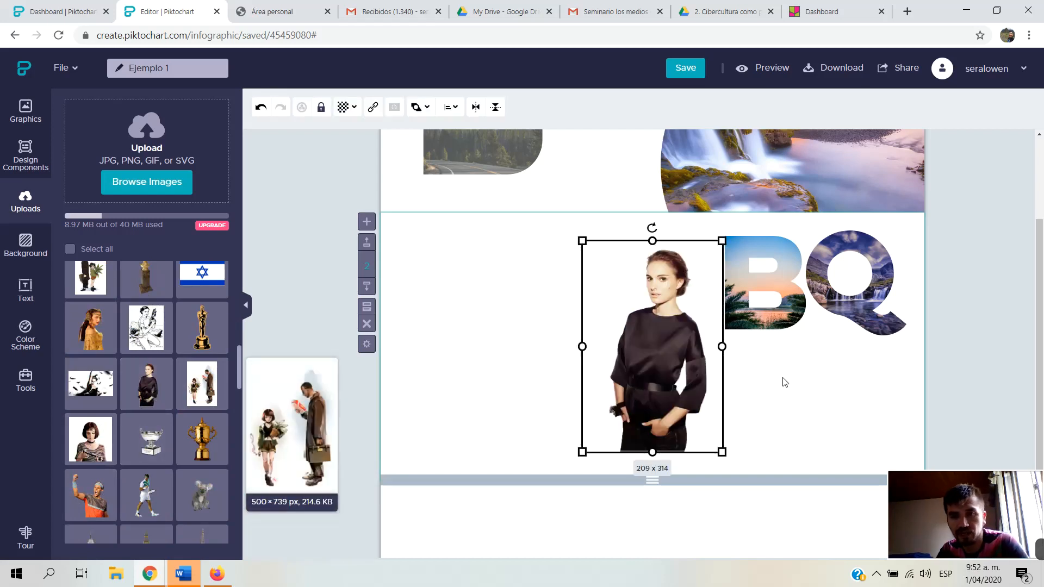
{"action": "left_click_drag", "start_coordinate": [722, 241], "coordinate": [645, 403]}
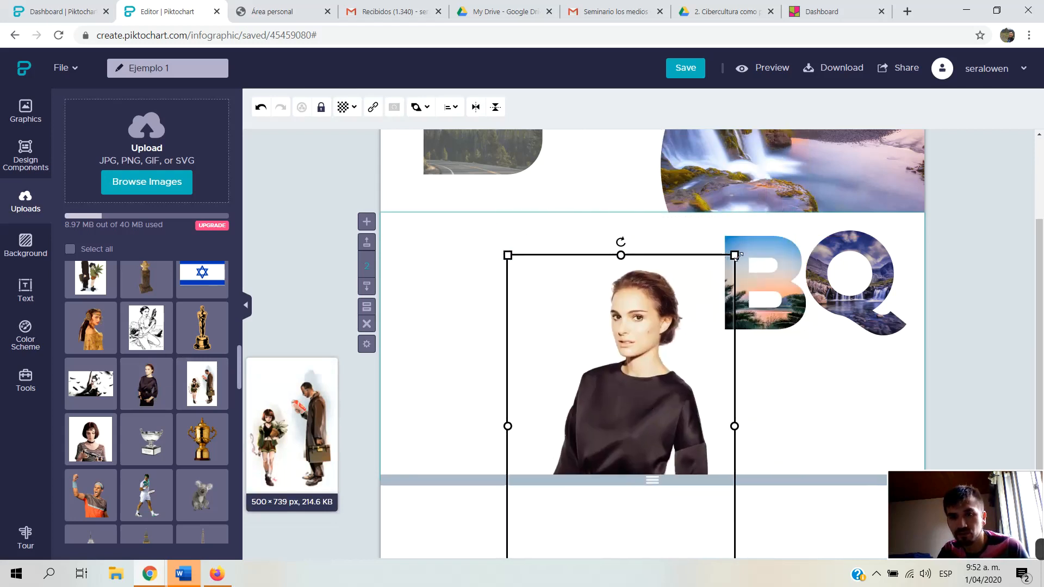
{"action": "left_click_drag", "start_coordinate": [735, 254], "coordinate": [787, 170]}
{"action": "left_click_drag", "start_coordinate": [641, 333], "coordinate": [621, 315]}
Undo the photo's drop into the letter B frame, and lengthen the second block to fit the woman's photo beside the letters.
{"action": "left_click_drag", "start_coordinate": [753, 279], "coordinate": [749, 304]}
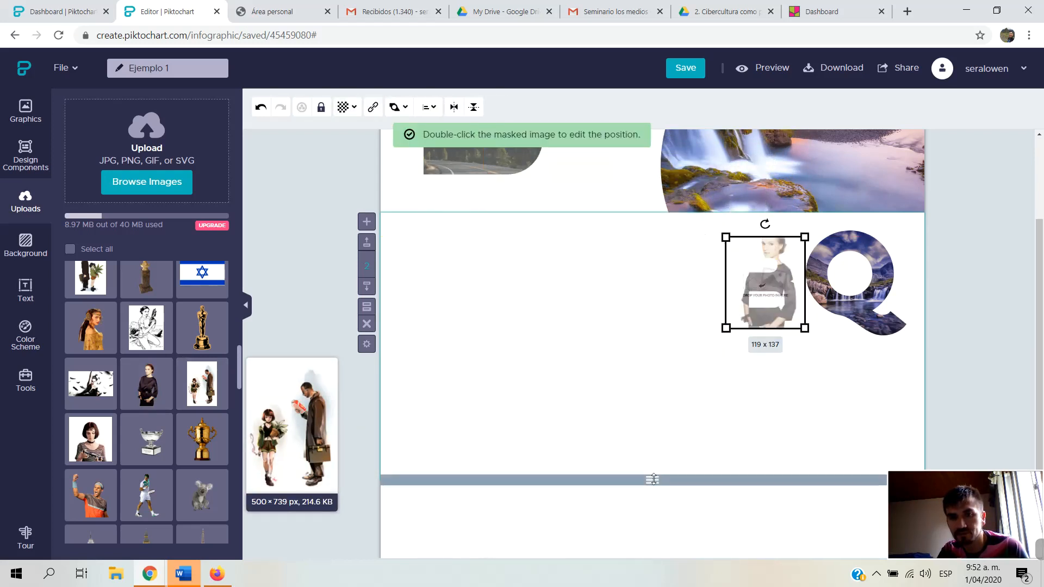
{"action": "key", "text": "ctrl+z"}
{"action": "left_click_drag", "start_coordinate": [652, 480], "coordinate": [659, 578]}
{"action": "left_click_drag", "start_coordinate": [625, 365], "coordinate": [583, 421]}
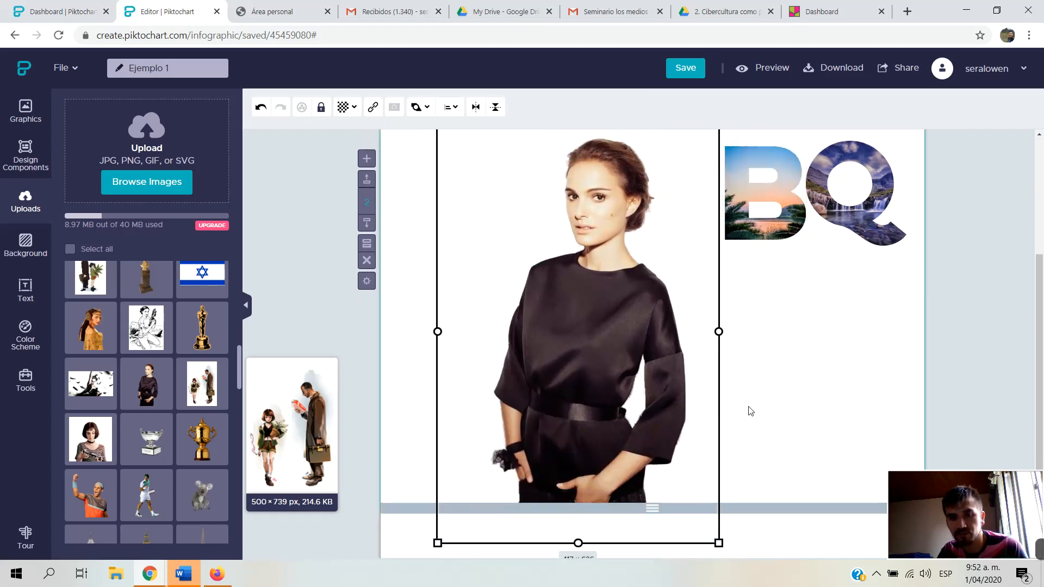
Move the letter B behind the woman's head and the letter Q behind her shoulder on the opposite side.
{"action": "left_click_drag", "start_coordinate": [764, 341], "coordinate": [641, 362]}
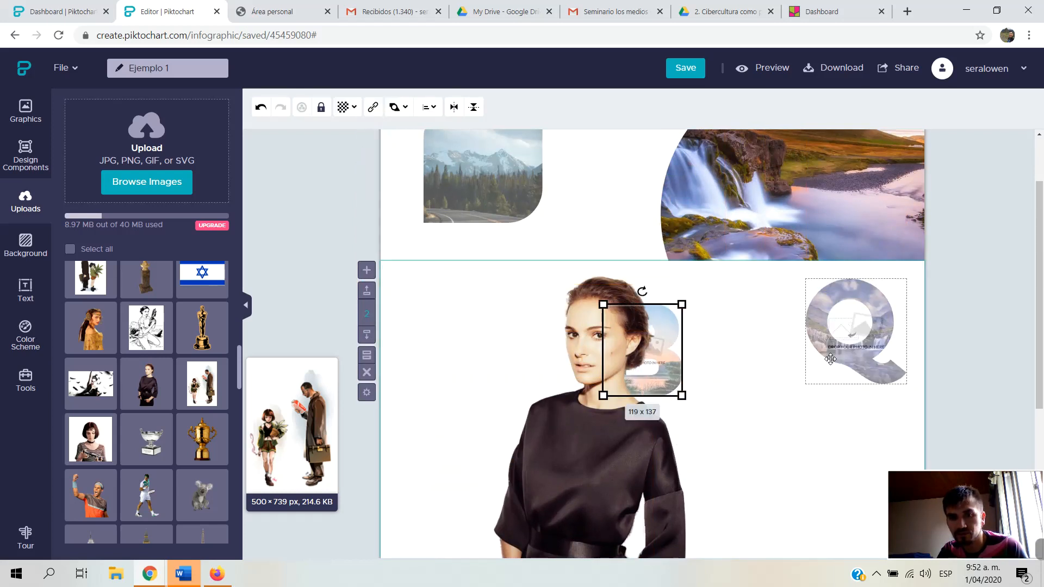
{"action": "left_click", "coordinate": [785, 408]}
{"action": "left_click_drag", "start_coordinate": [851, 350], "coordinate": [500, 468]}
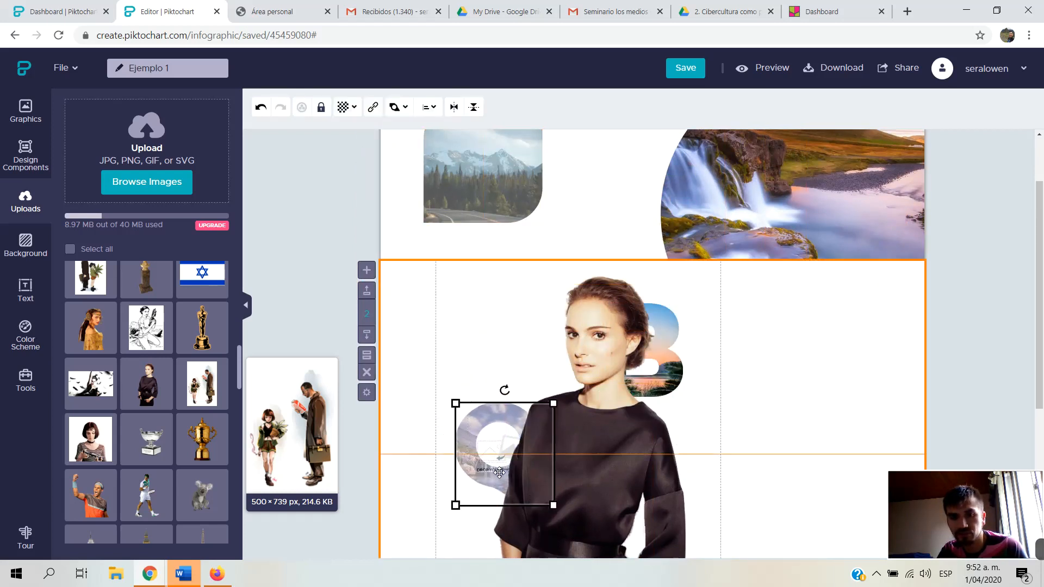
{"action": "left_click", "coordinate": [807, 386]}
{"action": "scroll", "coordinate": [775, 335], "scroll_direction": "down", "scroll_amount": 3}
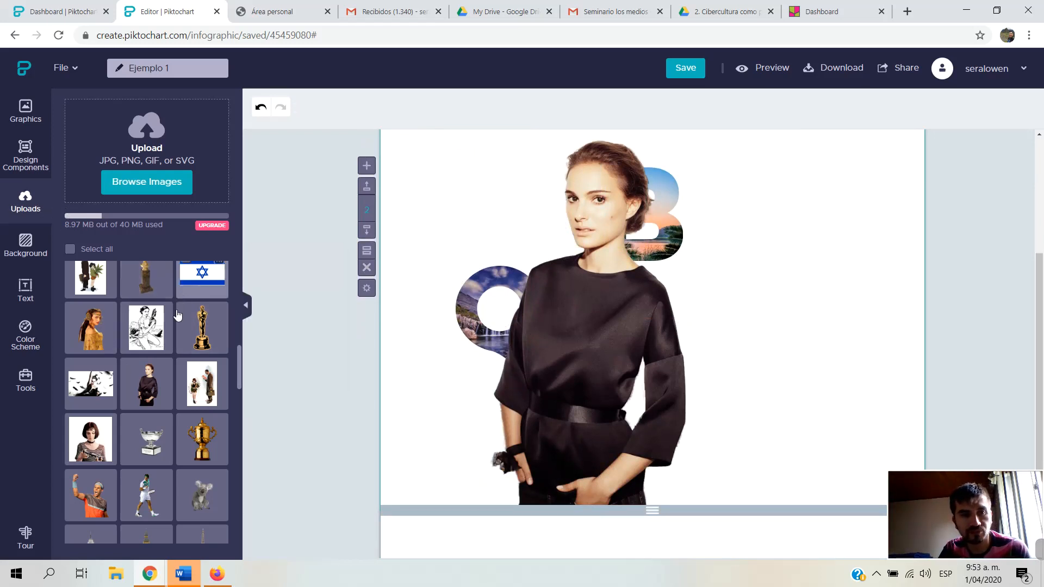
Try orange #F5A623 as the second block's background color and settle on light green #B8E986.
{"action": "scroll", "coordinate": [87, 272], "scroll_direction": "down", "scroll_amount": 3}
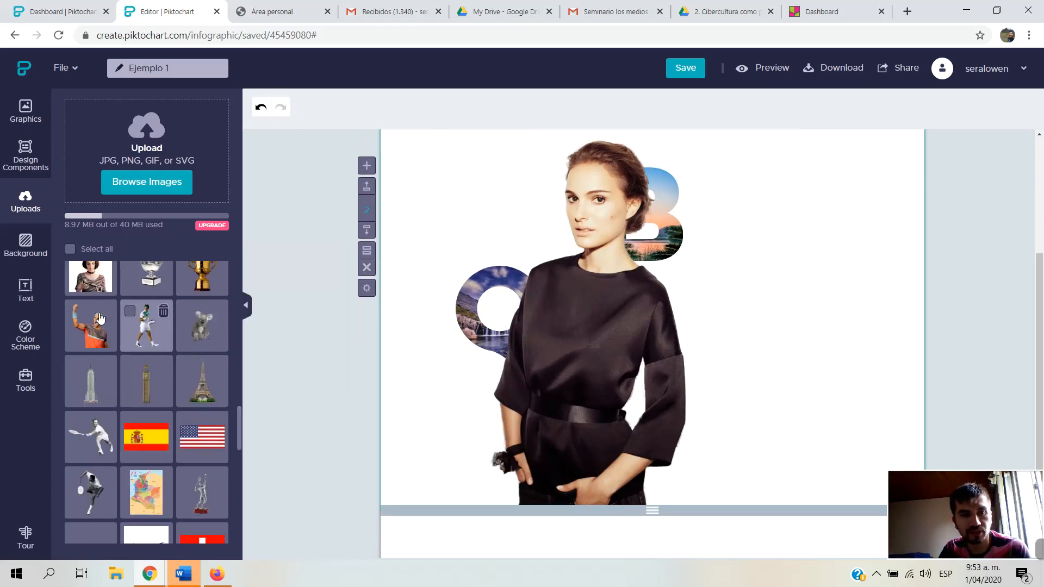
{"action": "left_click", "coordinate": [25, 247]}
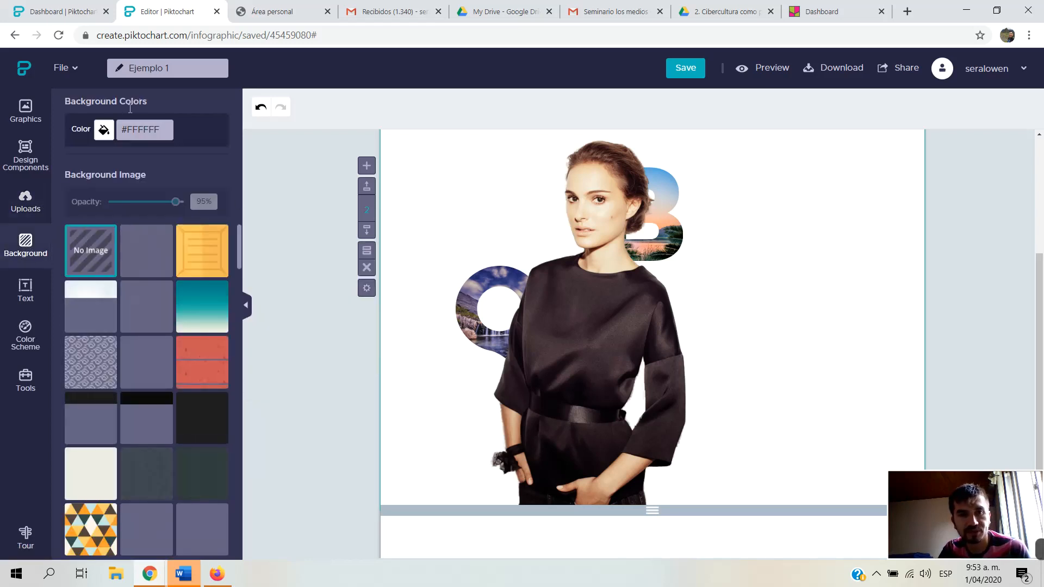
{"action": "left_click", "coordinate": [103, 133]}
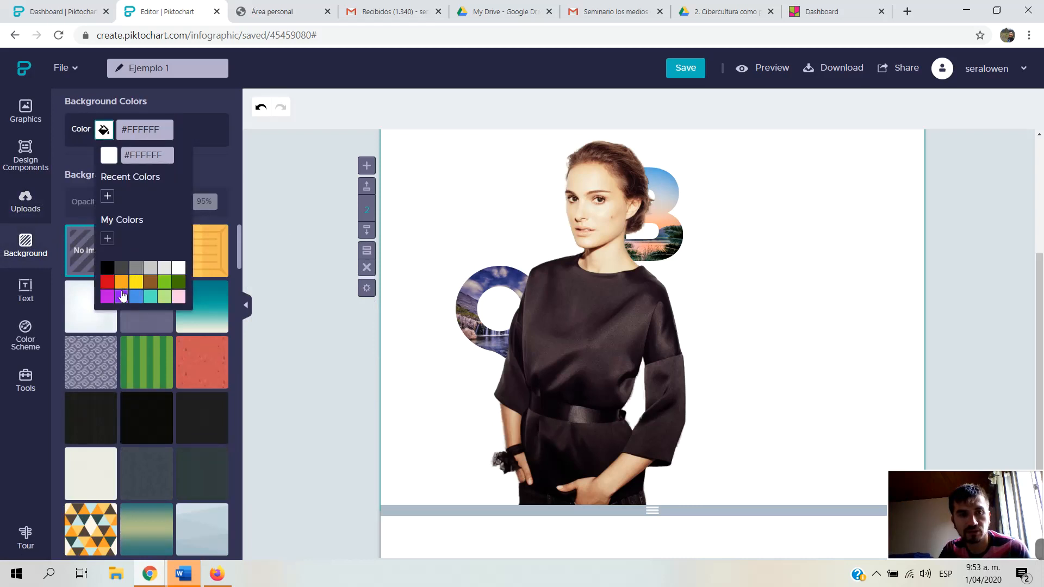
{"action": "left_click", "coordinate": [121, 288]}
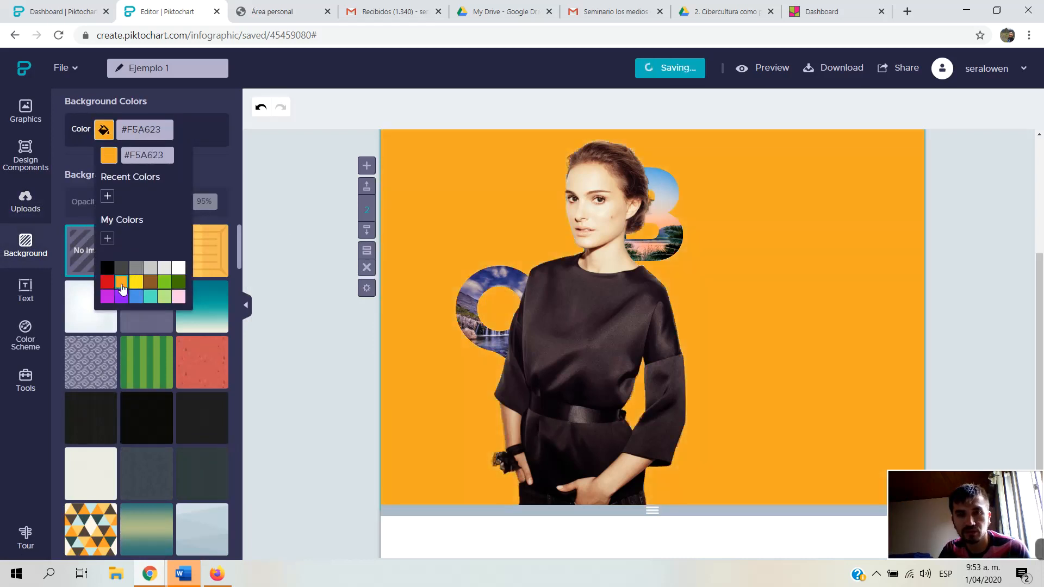
{"action": "left_click", "coordinate": [164, 297]}
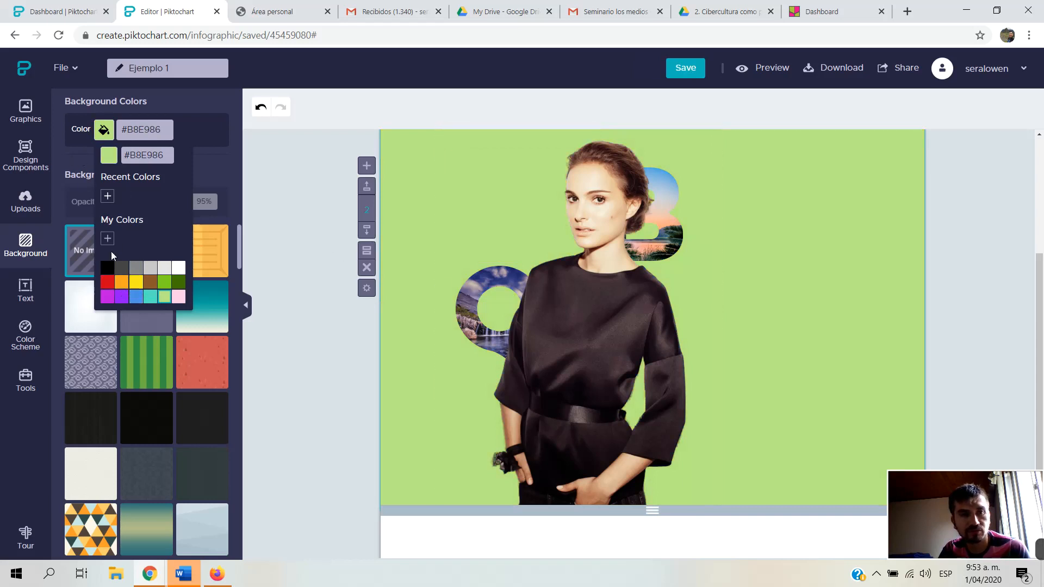
Pick a custom darker green, #6FAE2E, as the second block's background color.
{"action": "left_click", "coordinate": [107, 197]}
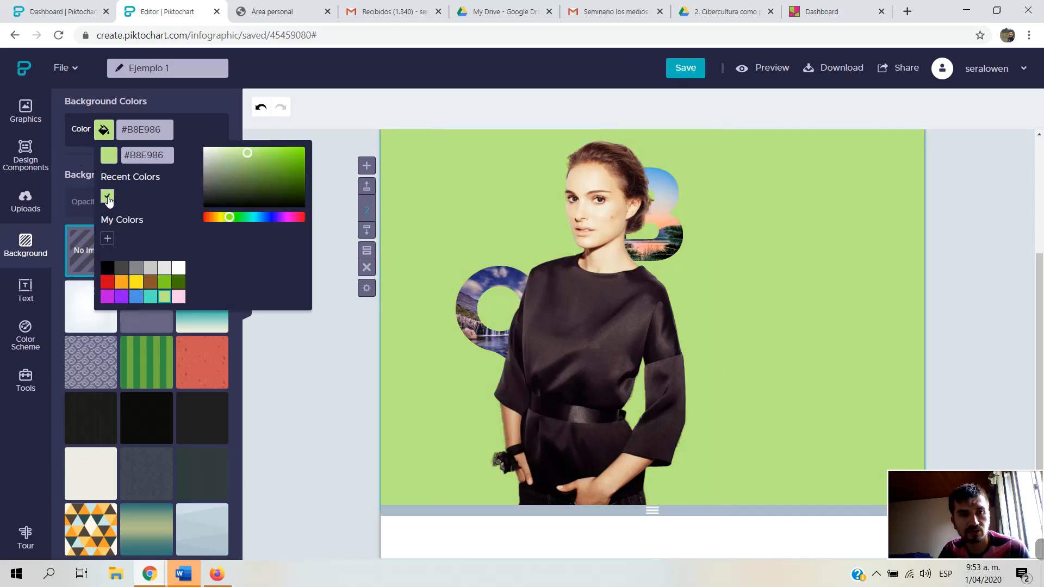
{"action": "mouse_move", "coordinate": [245, 158]}
{"action": "left_mouse_down"}
{"action": "mouse_move", "coordinate": [280, 179]}
{"action": "mouse_move", "coordinate": [230, 183]}
{"action": "mouse_move", "coordinate": [246, 196]}
{"action": "mouse_move", "coordinate": [256, 170]}
{"action": "mouse_move", "coordinate": [223, 158]}
{"action": "mouse_move", "coordinate": [257, 171]}
{"action": "mouse_move", "coordinate": [287, 163]}
{"action": "mouse_move", "coordinate": [278, 167]}
{"action": "left_mouse_up"}
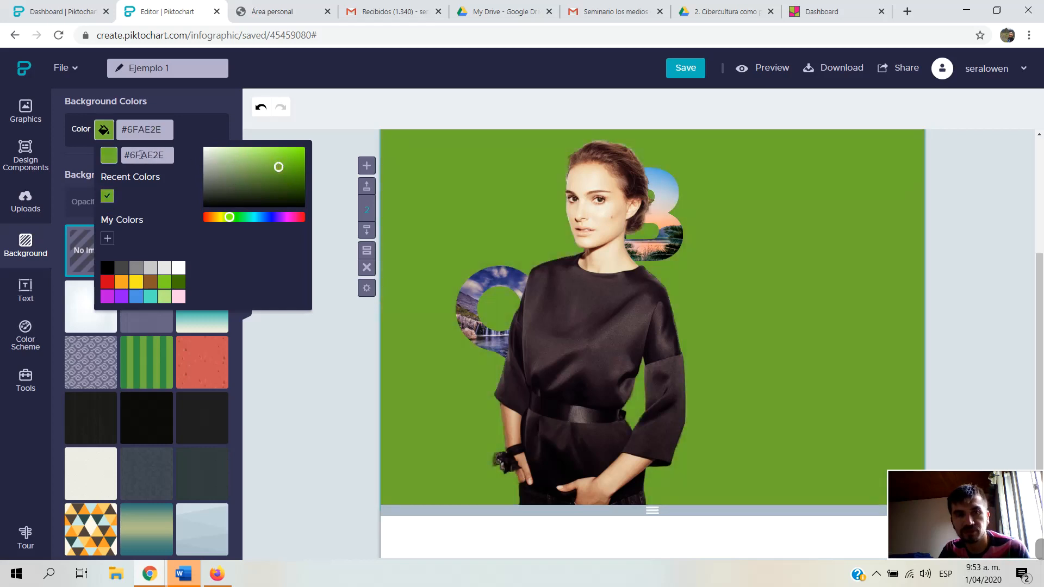
{"action": "left_click_drag", "start_coordinate": [124, 131], "coordinate": [172, 134]}
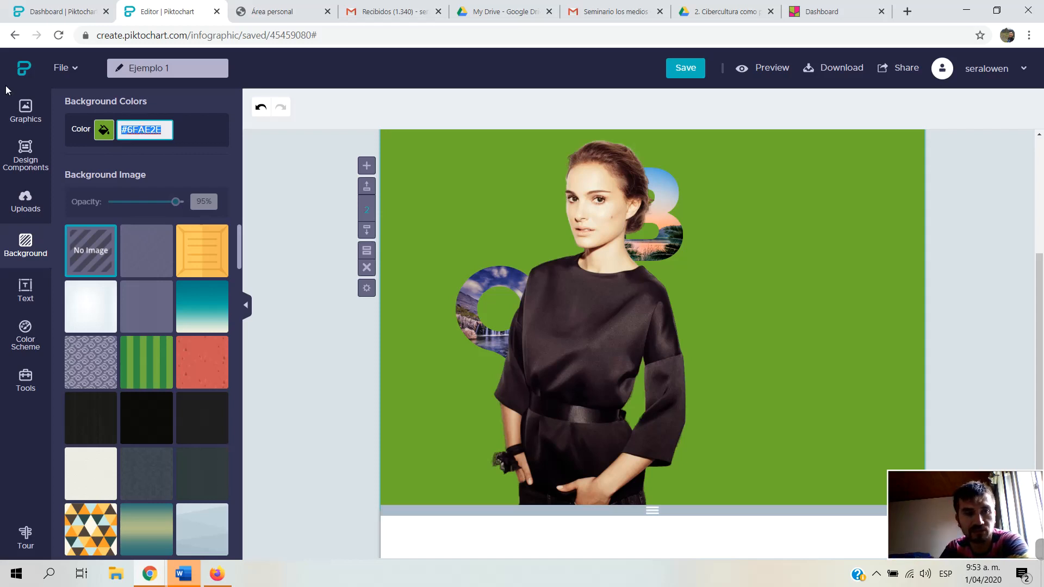
{"action": "left_click", "coordinate": [96, 154]}
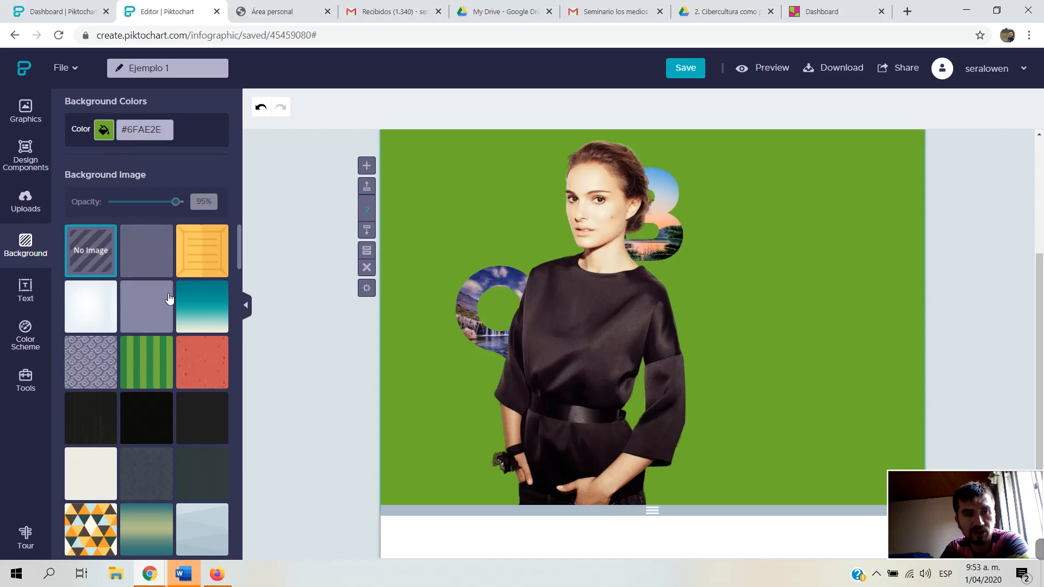
Apply the red brick wall background image to the second block and lower its opacity to 21%.
{"action": "scroll", "coordinate": [168, 301], "scroll_direction": "down", "scroll_amount": 3}
{"action": "scroll", "coordinate": [170, 304], "scroll_direction": "down", "scroll_amount": 3}
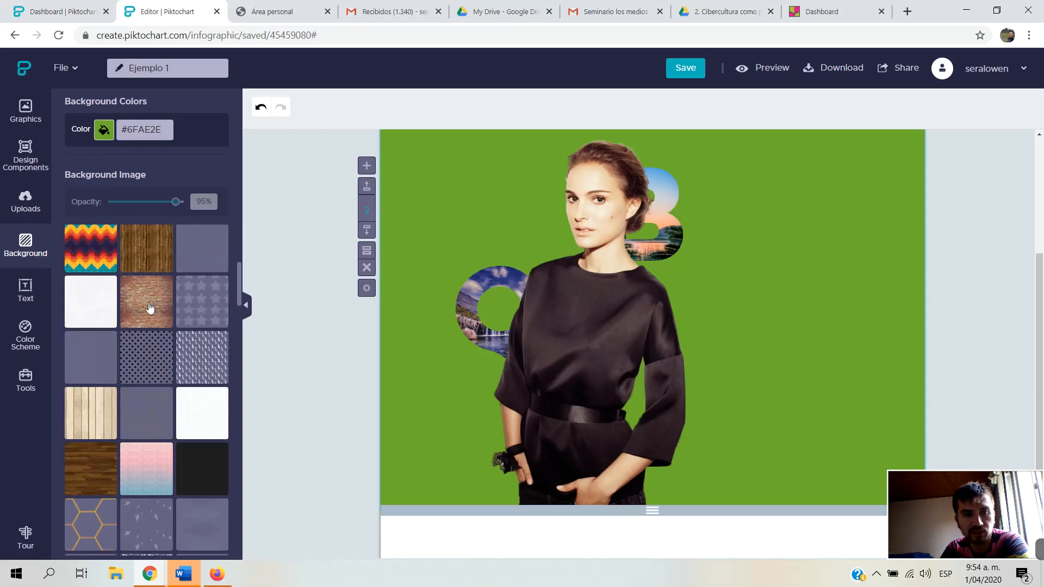
{"action": "left_click", "coordinate": [150, 308]}
{"action": "scroll", "coordinate": [150, 308], "scroll_direction": "down", "scroll_amount": 1}
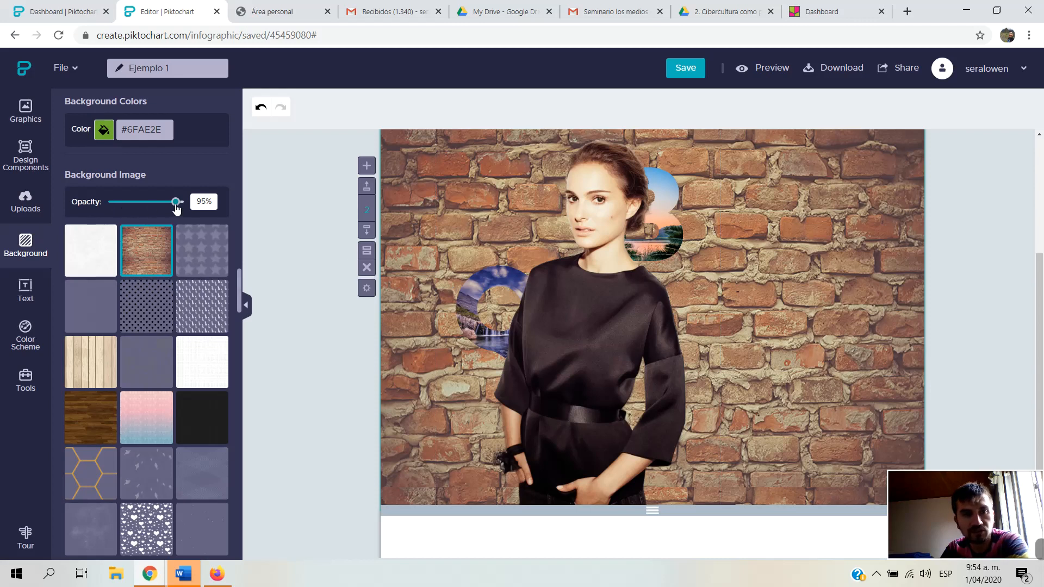
{"action": "left_click_drag", "start_coordinate": [176, 207], "coordinate": [136, 204]}
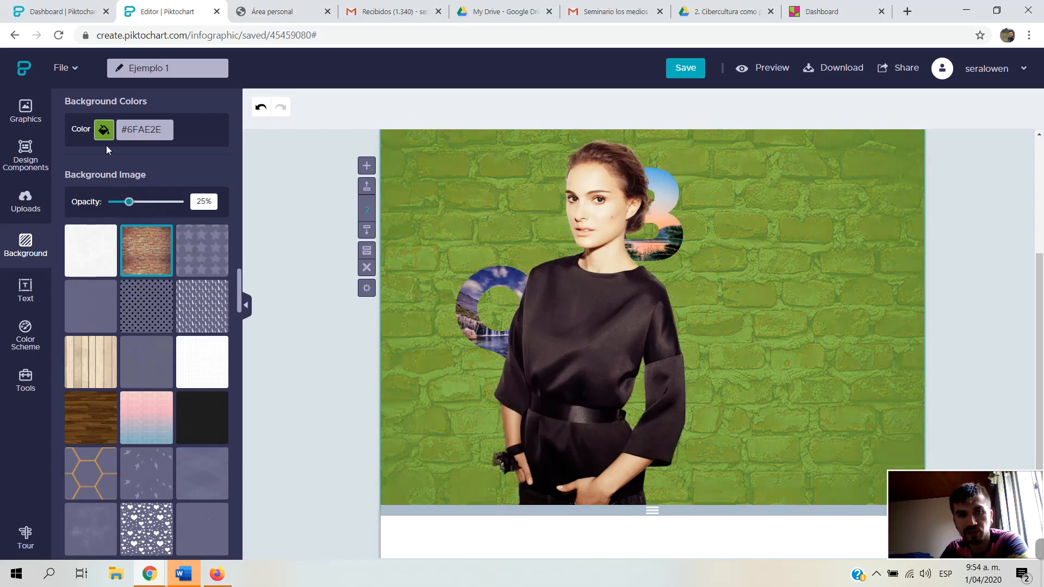
{"action": "left_click_drag", "start_coordinate": [129, 206], "coordinate": [127, 207]}
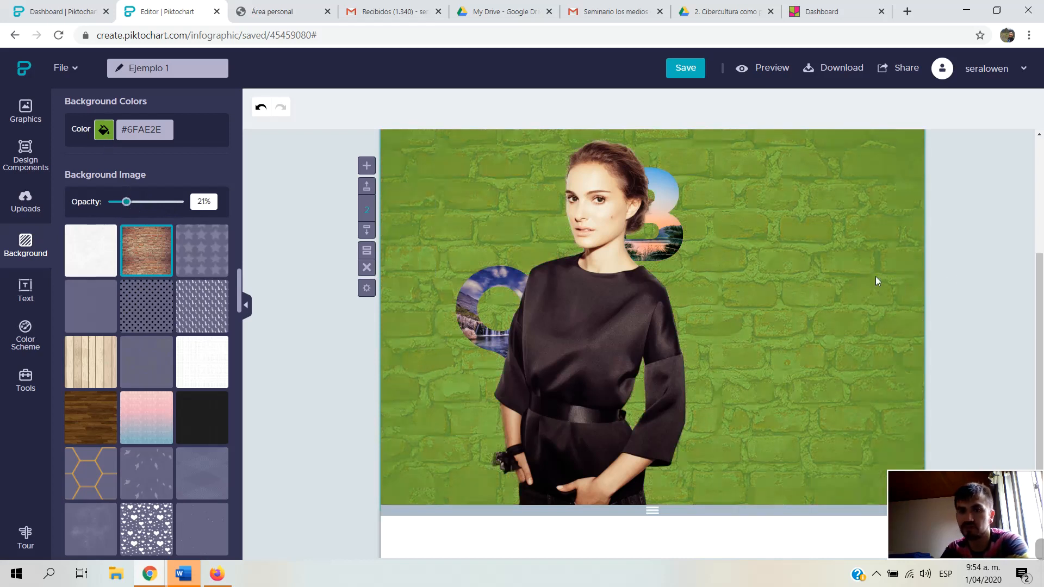
{"action": "scroll", "coordinate": [600, 286], "scroll_direction": "down", "scroll_amount": 1}
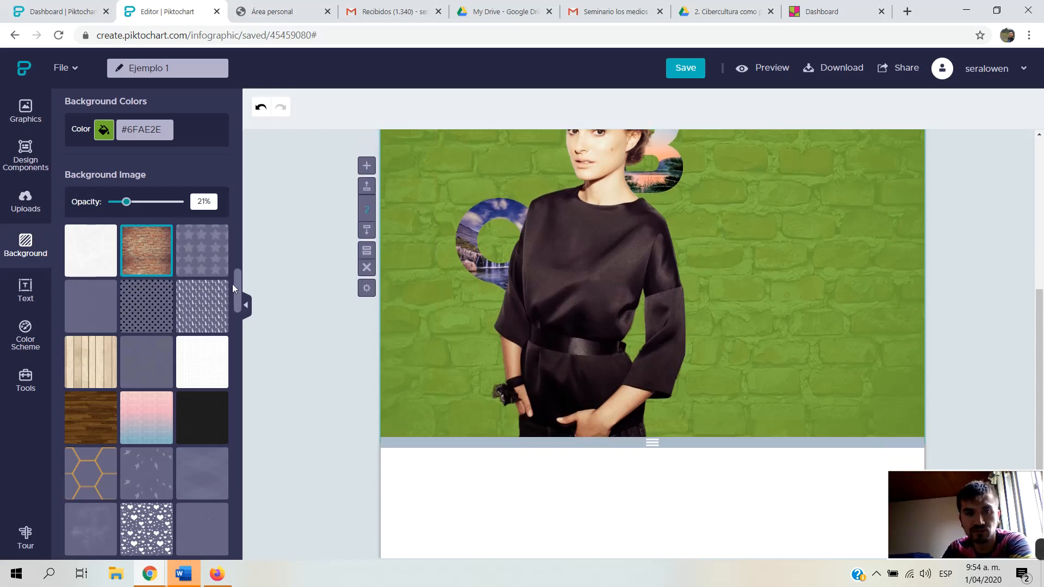
{"action": "scroll", "coordinate": [235, 371], "scroll_direction": "down", "scroll_amount": 5}
{"action": "scroll", "coordinate": [235, 371], "scroll_direction": "up", "scroll_amount": 5}
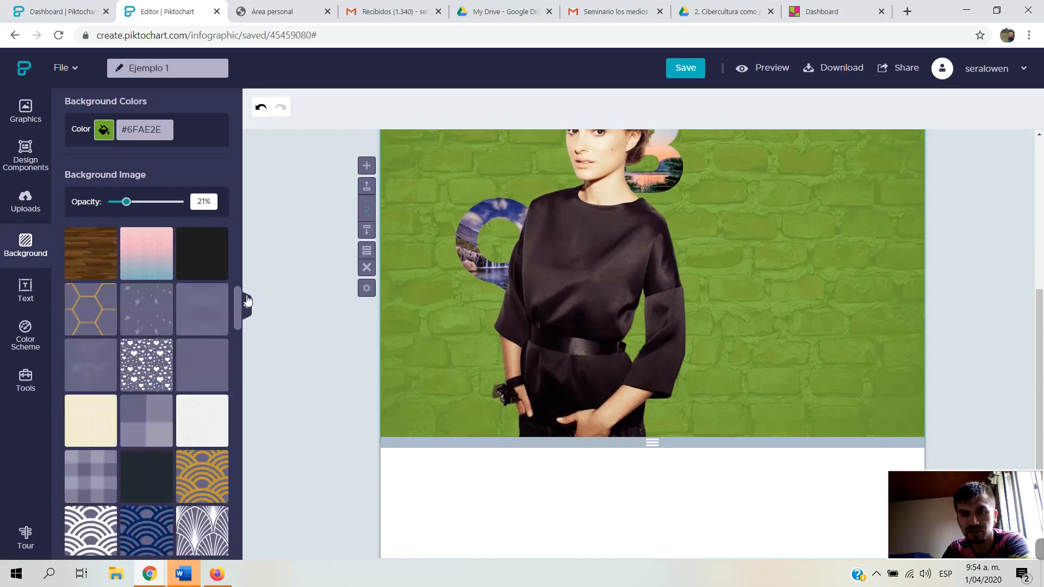
{"action": "scroll", "coordinate": [295, 232], "scroll_direction": "up", "scroll_amount": 4}
{"action": "scroll", "coordinate": [295, 232], "scroll_direction": "down", "scroll_amount": 2}
{"action": "scroll", "coordinate": [295, 232], "scroll_direction": "down", "scroll_amount": 1}
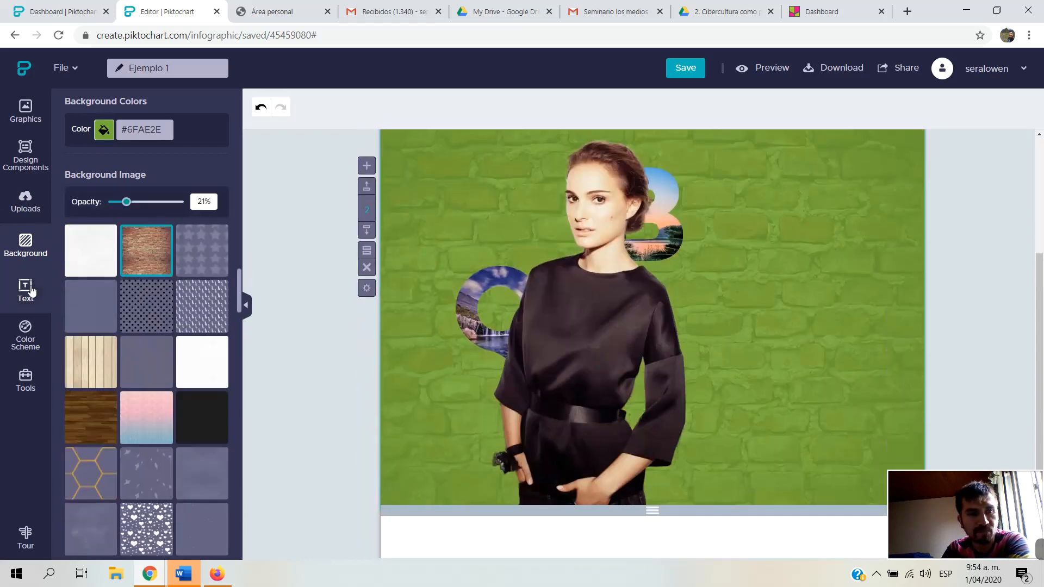
Add a title reading "Natalie Portman" to the second block and place it beside the woman's shoulder, below the letter B.
{"action": "left_click", "coordinate": [38, 298]}
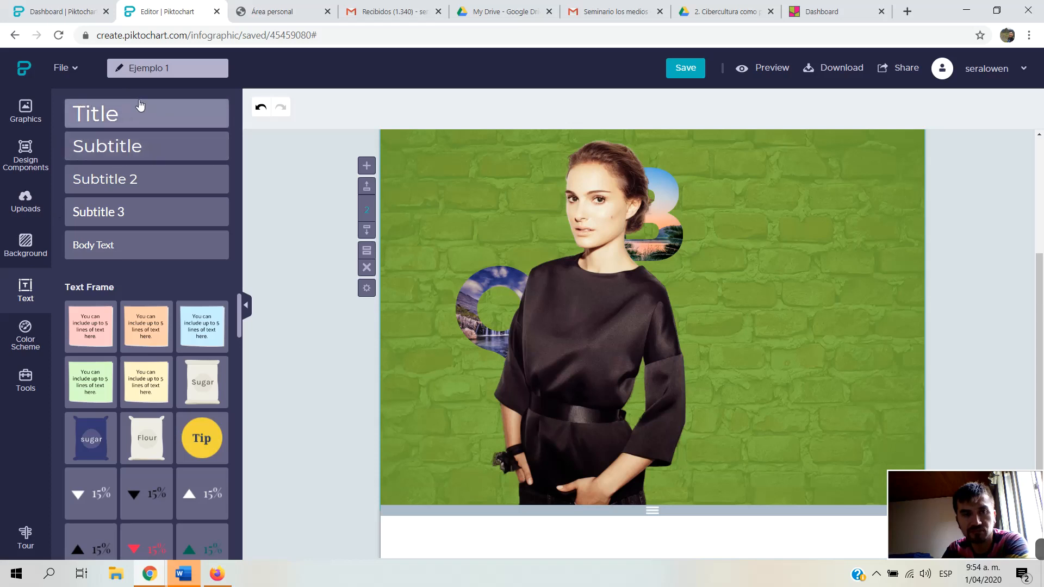
{"action": "left_click_drag", "start_coordinate": [767, 205], "coordinate": [710, 305]}
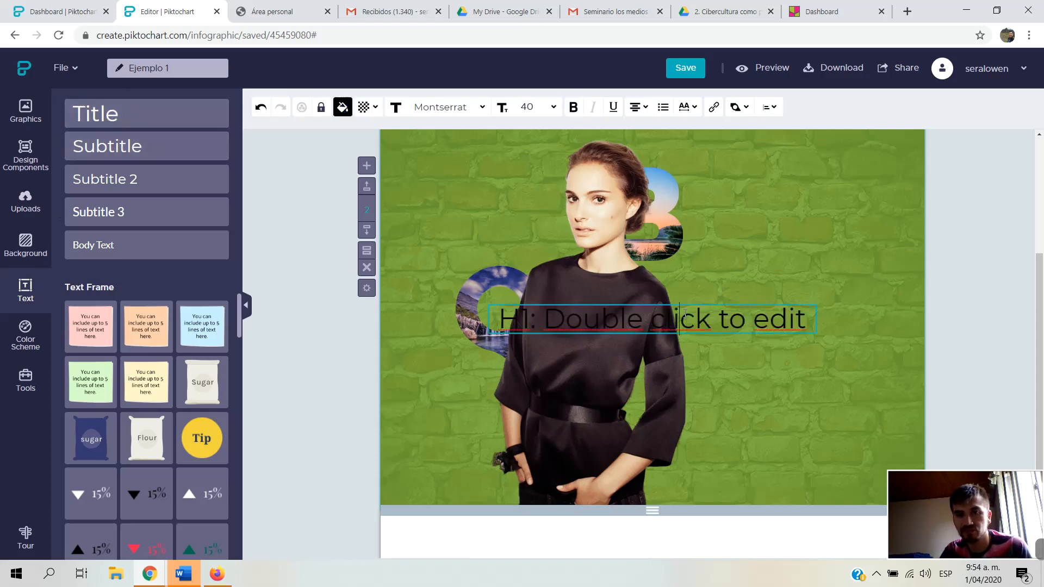
{"action": "double_click", "coordinate": [685, 314]}
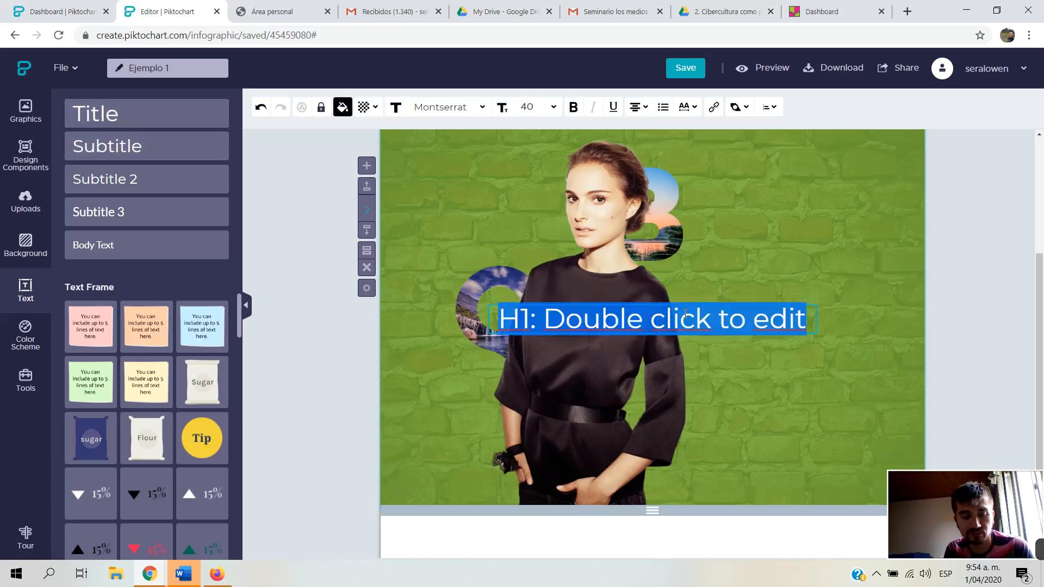
{"action": "type", "text": "Natalie Portman"}
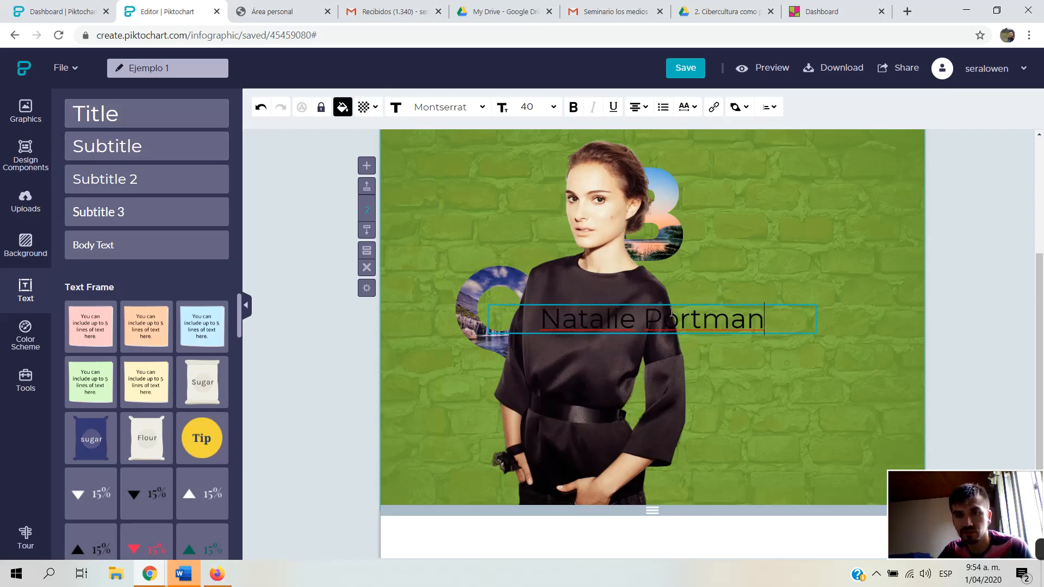
{"action": "left_click", "coordinate": [668, 349]}
{"action": "left_click_drag", "start_coordinate": [673, 307], "coordinate": [819, 268]}
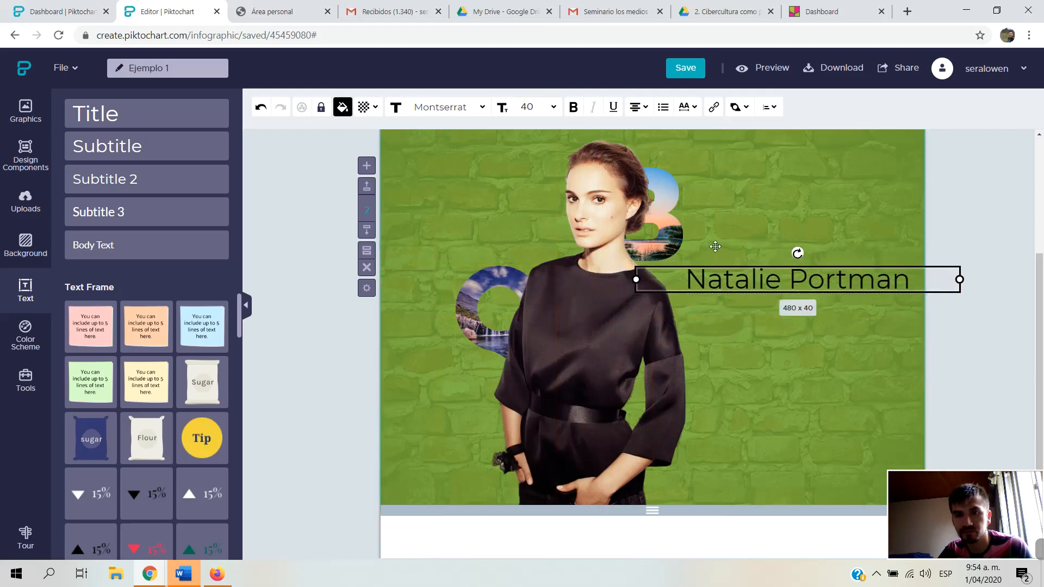
{"action": "left_click", "coordinate": [795, 356]}
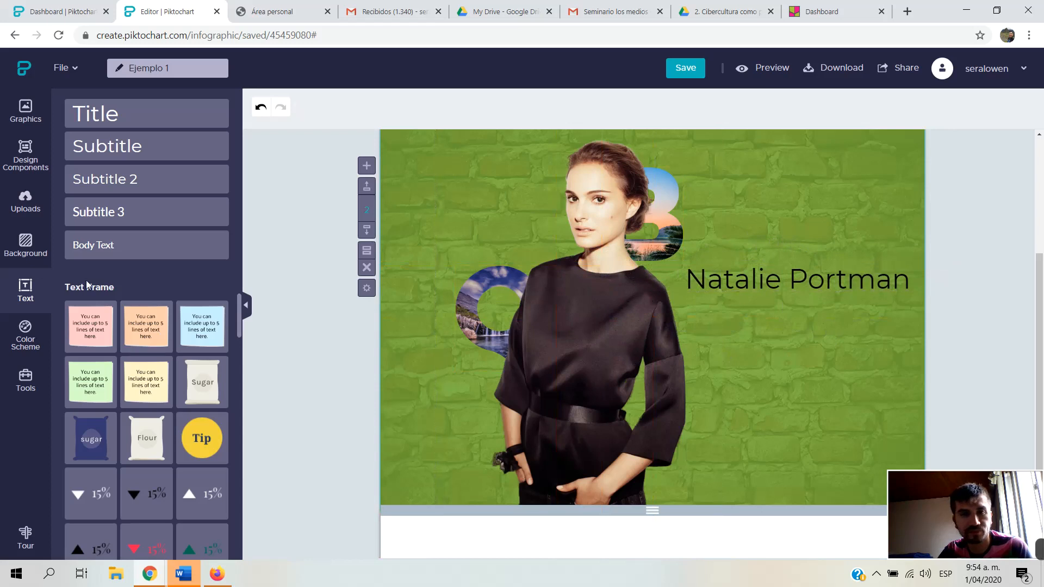
Add the text frame with a black downward triangle and 15%, placed below the title and enlarged to about 212 x 61.
{"action": "left_click", "coordinate": [766, 279]}
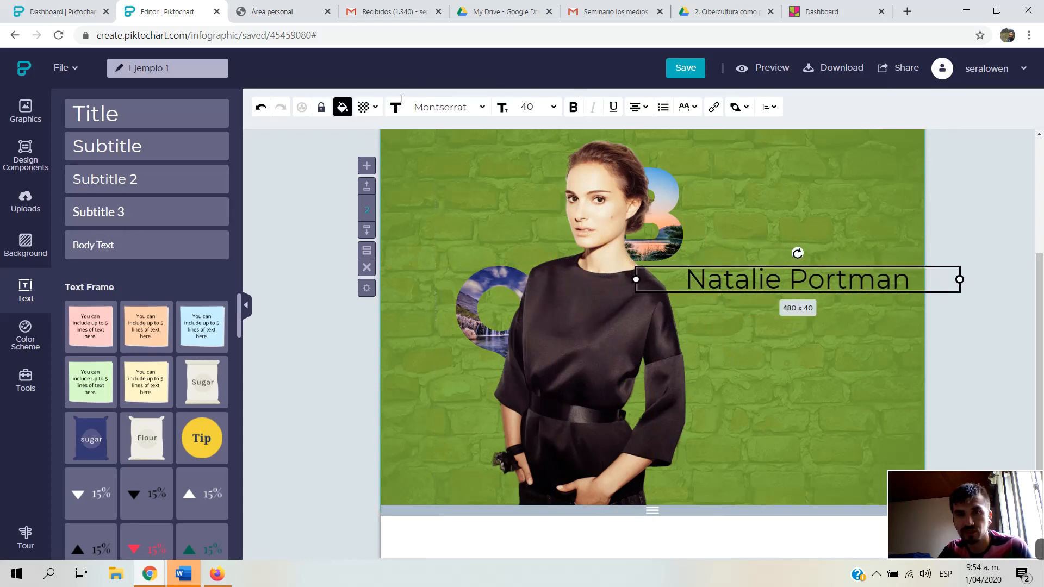
{"action": "scroll", "coordinate": [163, 370], "scroll_direction": "down", "scroll_amount": 5}
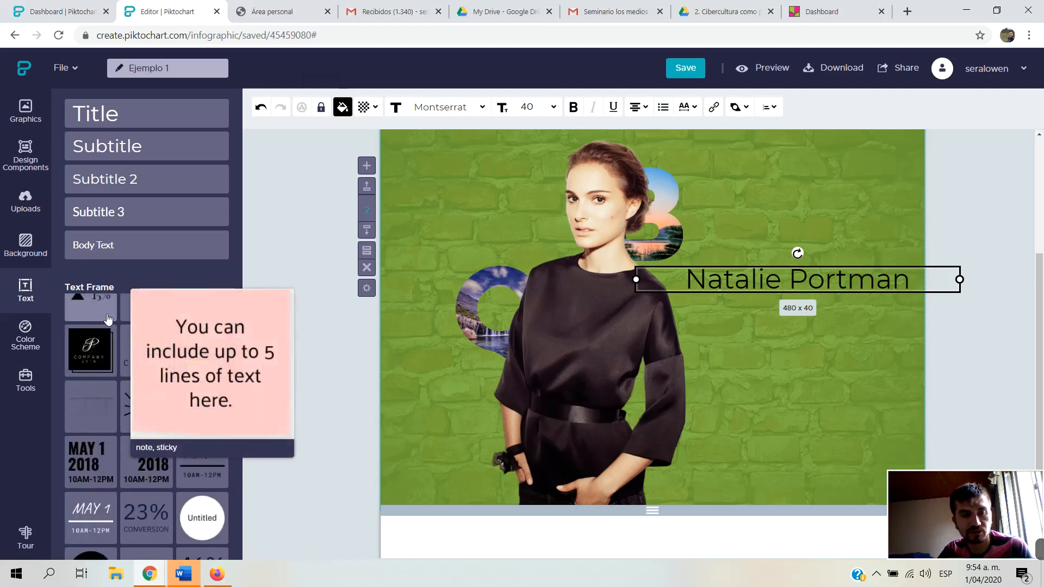
{"action": "scroll", "coordinate": [206, 375], "scroll_direction": "up", "scroll_amount": 5}
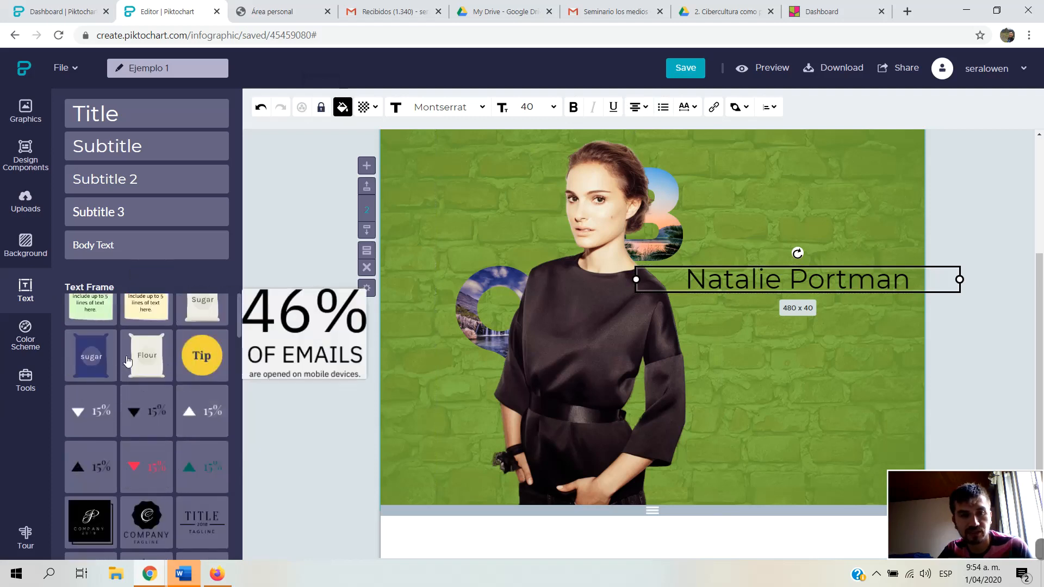
{"action": "scroll", "coordinate": [217, 375], "scroll_direction": "down", "scroll_amount": 10}
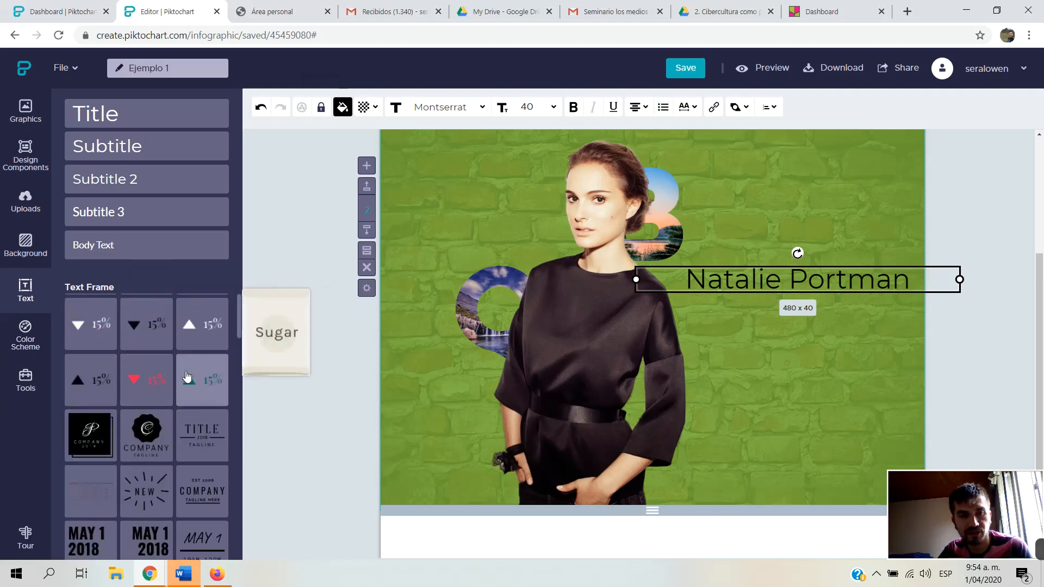
{"action": "scroll", "coordinate": [129, 437], "scroll_direction": "down", "scroll_amount": 5}
{"action": "scroll", "coordinate": [129, 437], "scroll_direction": "up", "scroll_amount": 15}
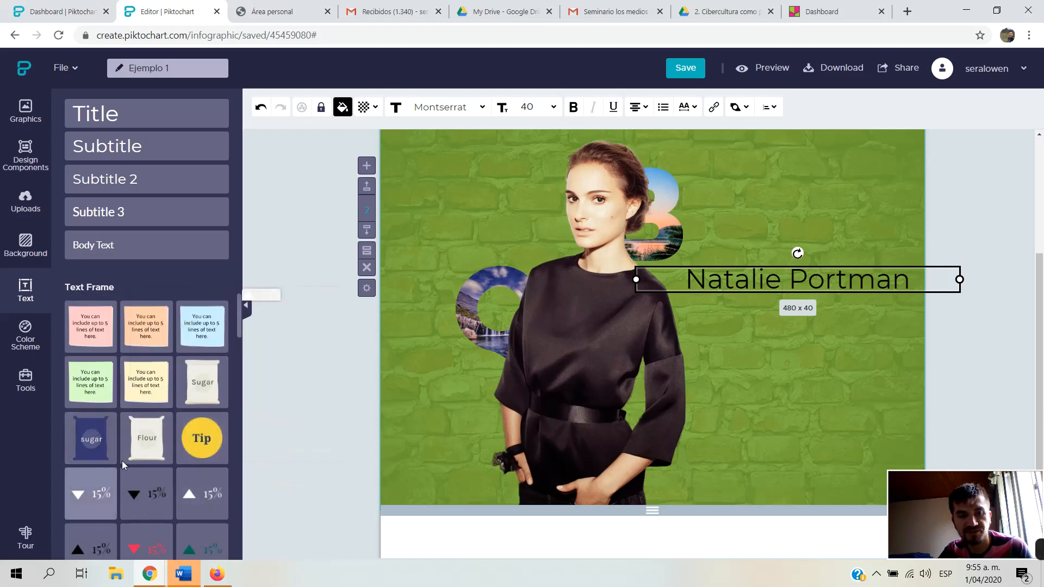
{"action": "scroll", "coordinate": [156, 488], "scroll_direction": "down", "scroll_amount": 3}
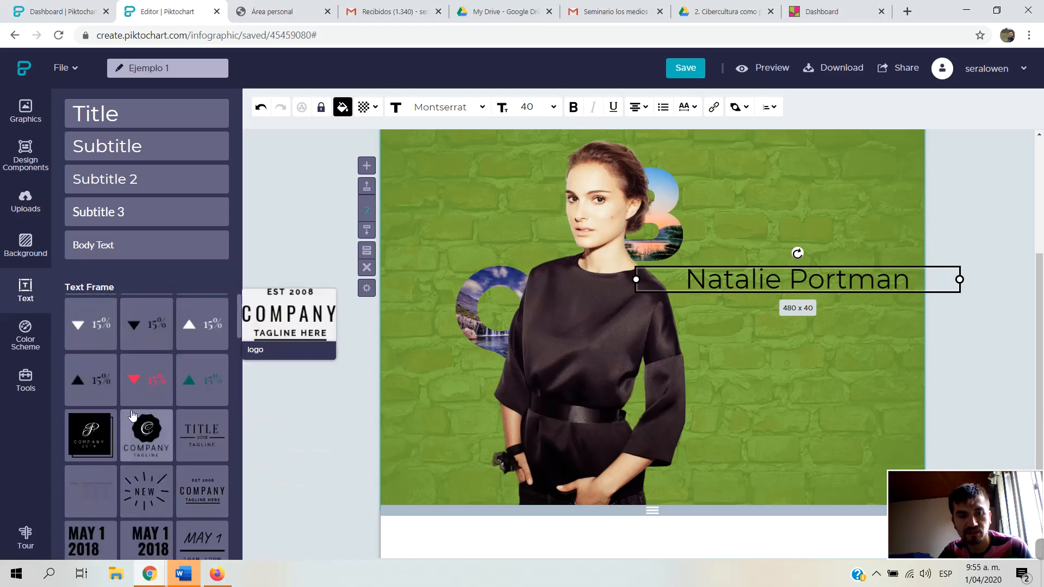
{"action": "left_click", "coordinate": [144, 326]}
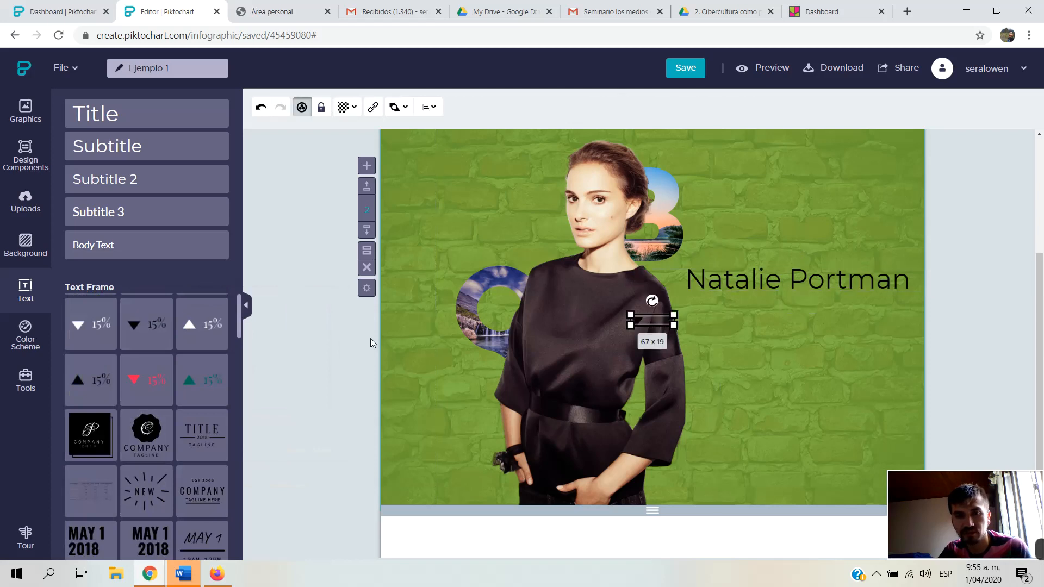
{"action": "left_click_drag", "start_coordinate": [654, 322], "coordinate": [869, 378]}
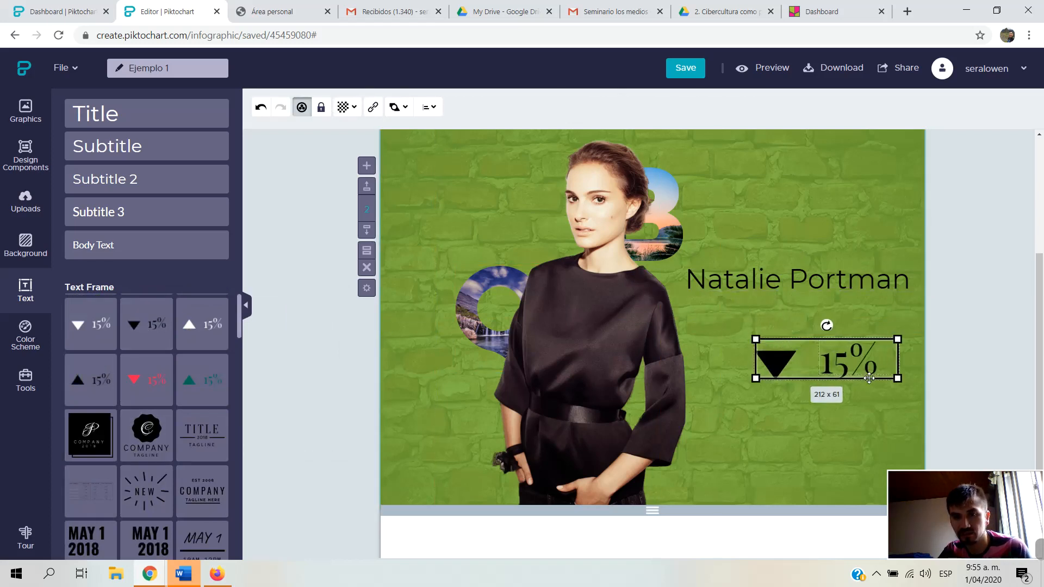
Change the percentage in the black triangle text frame to 11%.
{"action": "double_click", "coordinate": [840, 360]}
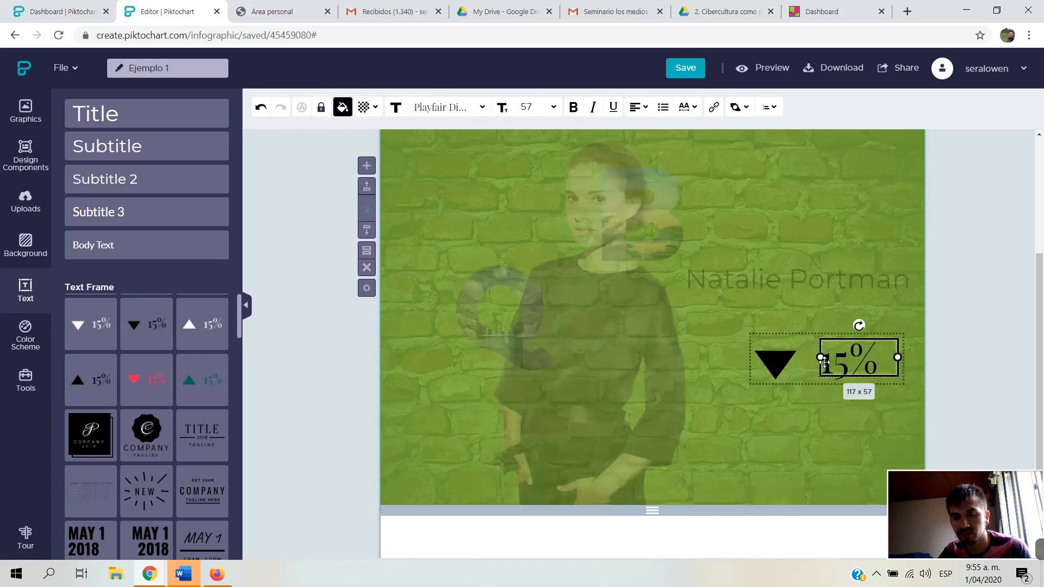
{"action": "left_click", "coordinate": [825, 362]}
{"action": "left_click_drag", "start_coordinate": [844, 365], "coordinate": [826, 363]}
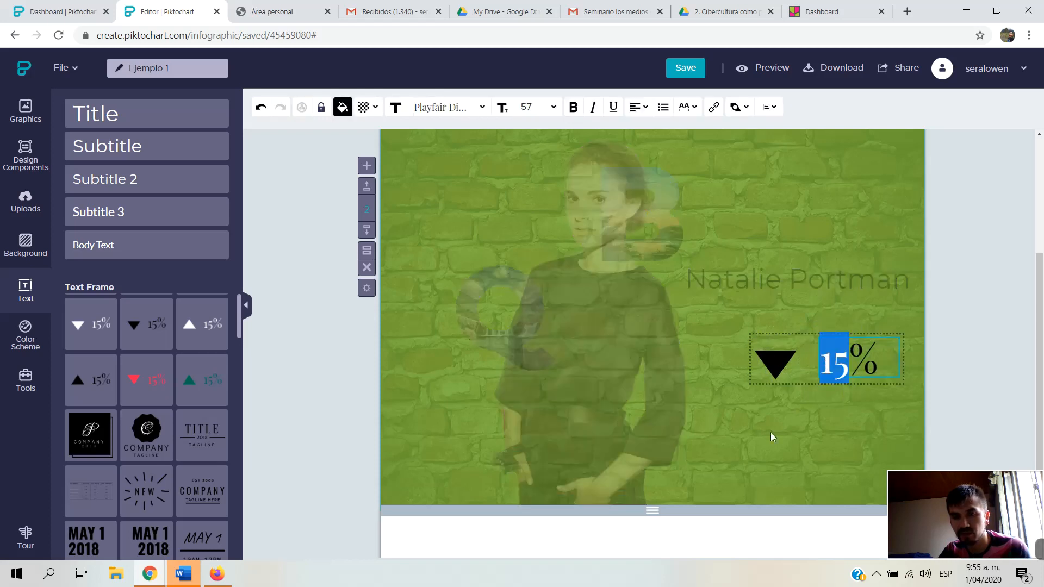
{"action": "left_click", "coordinate": [785, 363]}
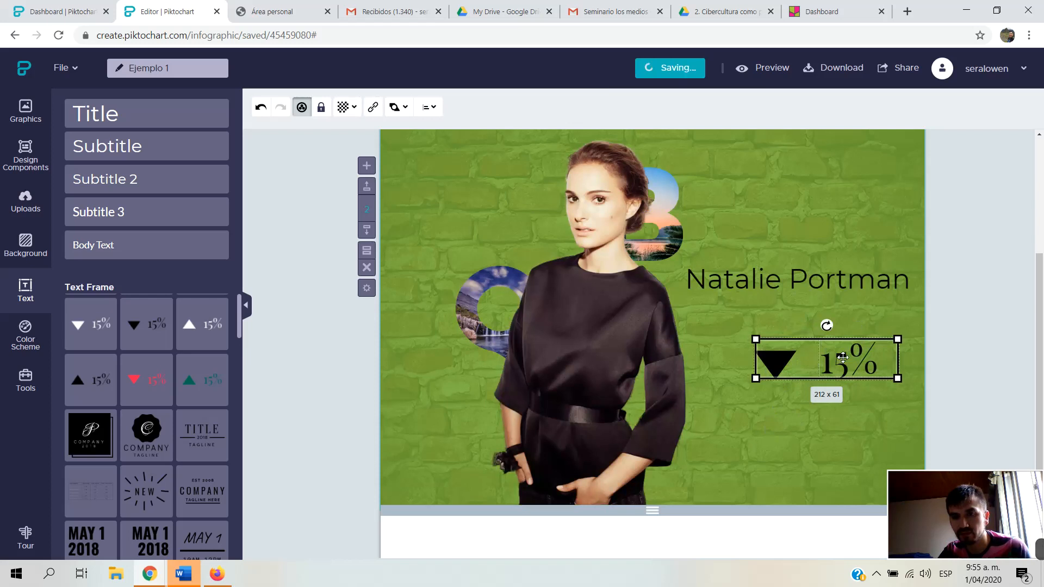
{"action": "double_click", "coordinate": [842, 357]}
{"action": "double_click", "coordinate": [840, 359]}
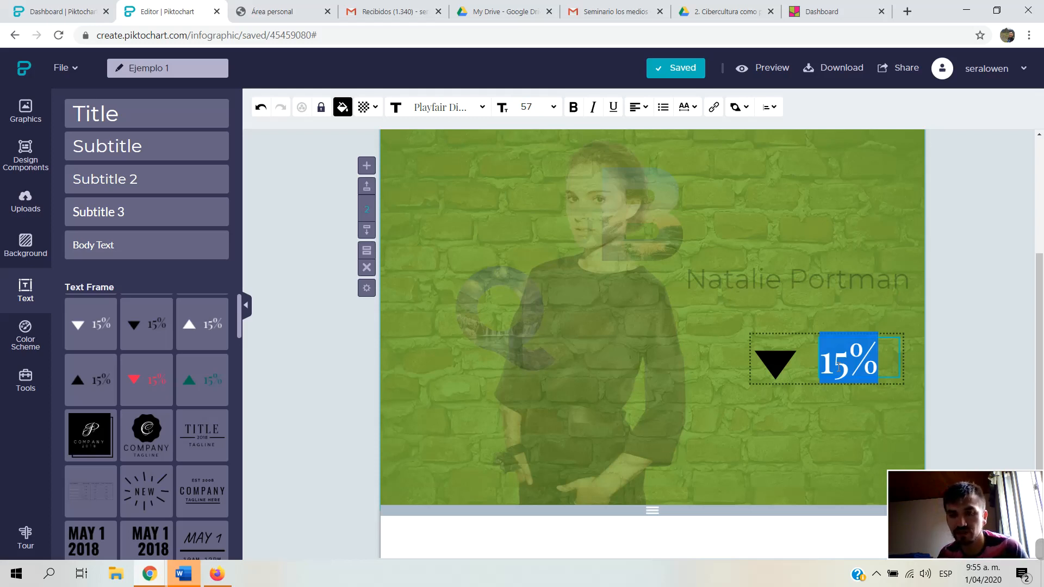
{"action": "left_click", "coordinate": [835, 364]}
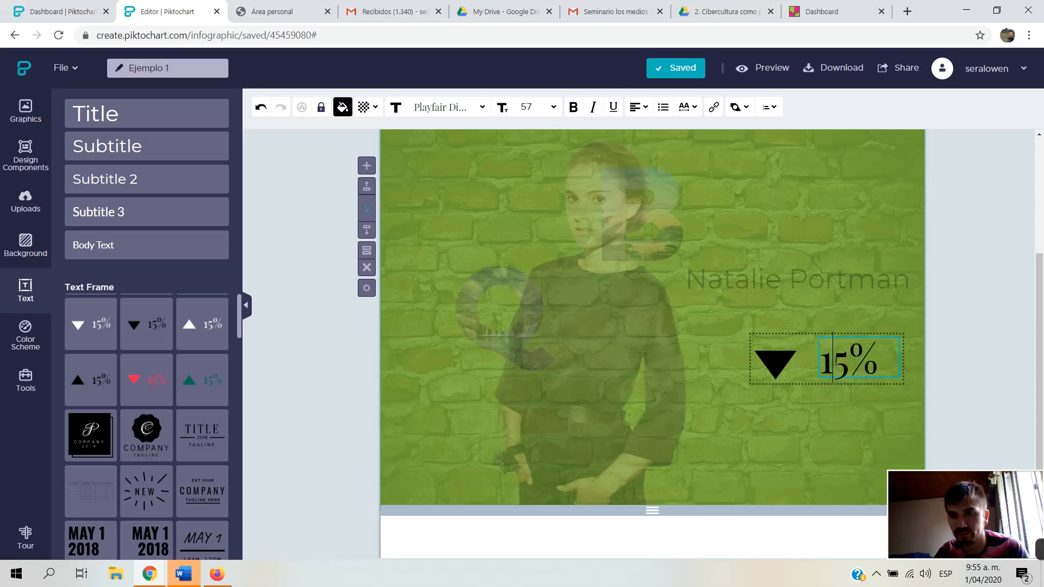
{"action": "key", "text": "Delete"}
{"action": "type", "text": "1"}
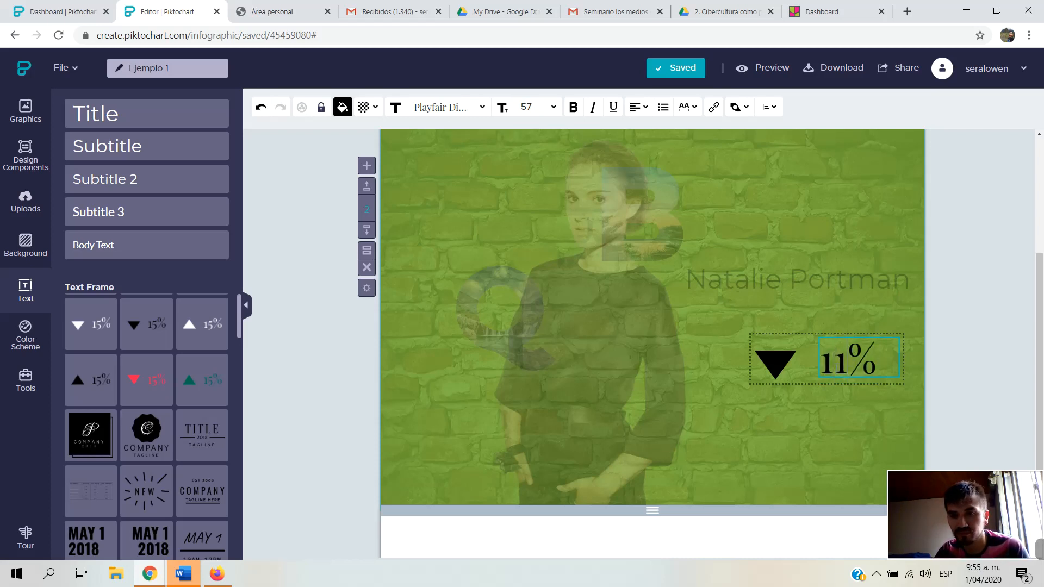
Move the triangle and percentage frame up directly beneath the "Natalie Portman" title.
{"action": "left_click", "coordinate": [777, 354]}
{"action": "left_click_drag", "start_coordinate": [776, 353], "coordinate": [785, 308]}
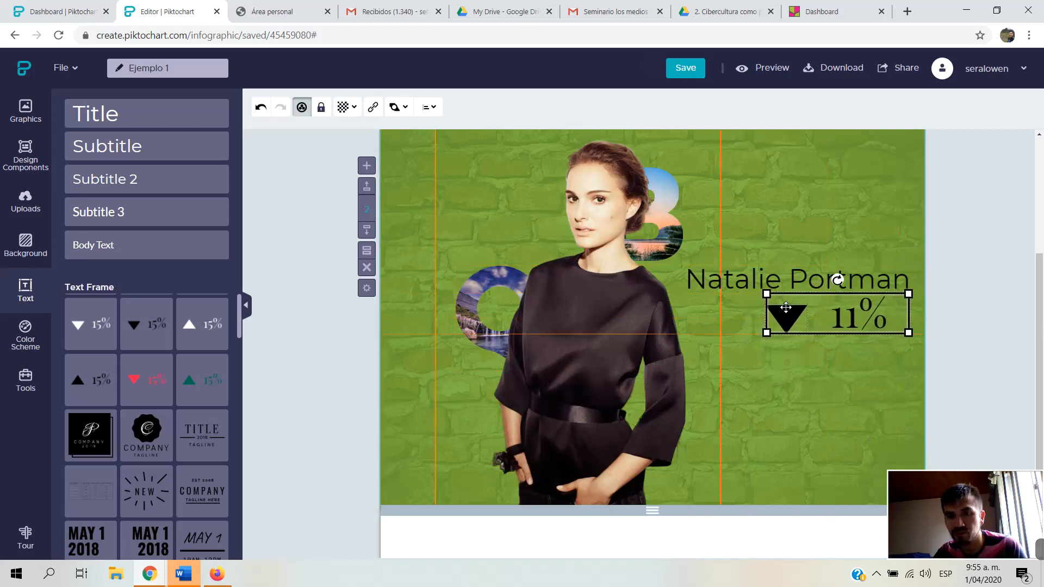
{"action": "left_click", "coordinate": [790, 363]}
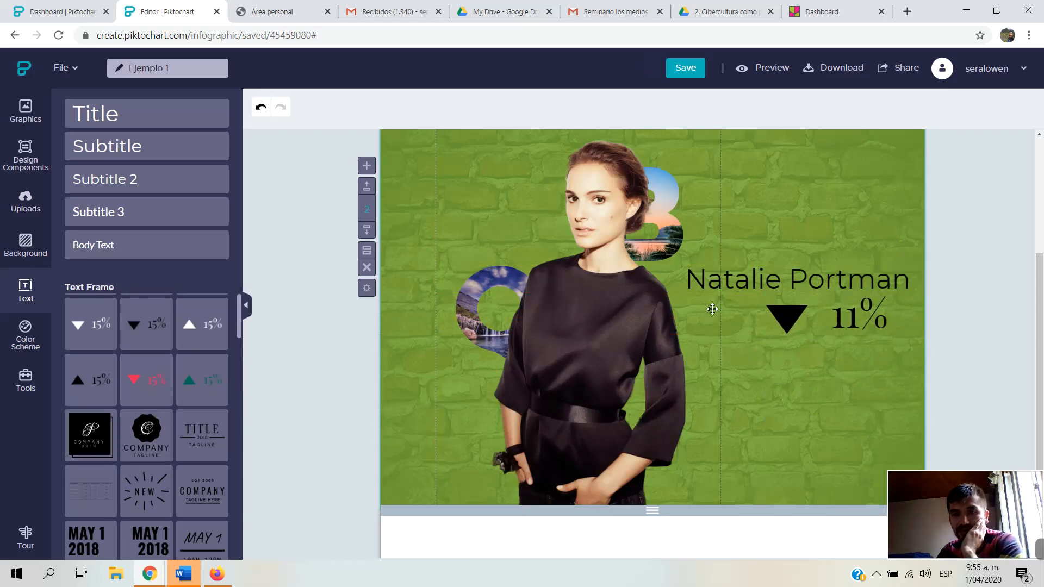
Add the black square company logo text frame above the "Natalie Portman" title and change its company name to "Ejemplo".
{"action": "left_click", "coordinate": [90, 435]}
{"action": "left_click_drag", "start_coordinate": [647, 326], "coordinate": [800, 201]}
{"action": "double_click", "coordinate": [805, 210]}
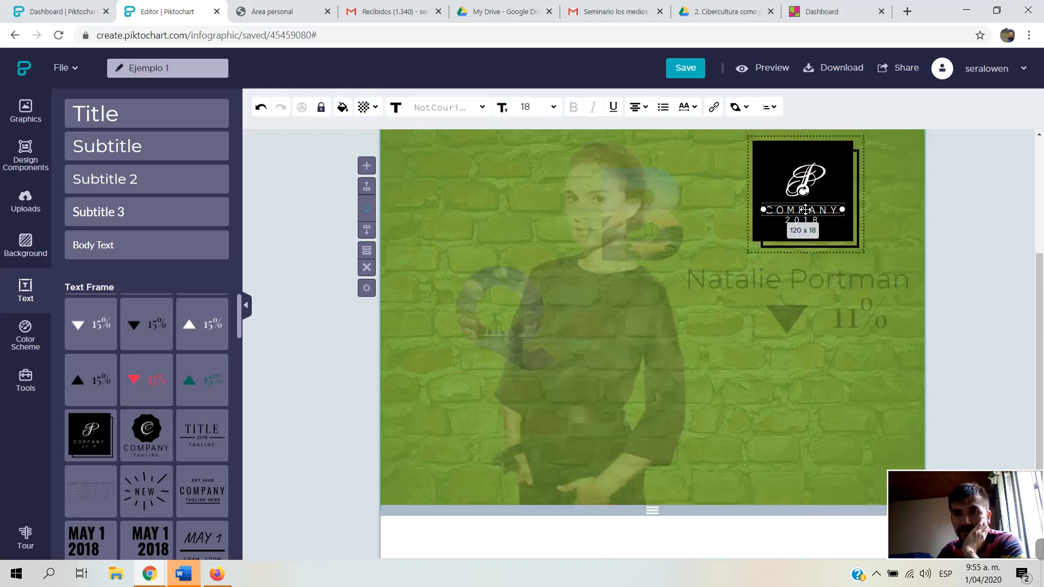
{"action": "left_click", "coordinate": [808, 210]}
{"action": "double_click", "coordinate": [811, 210]}
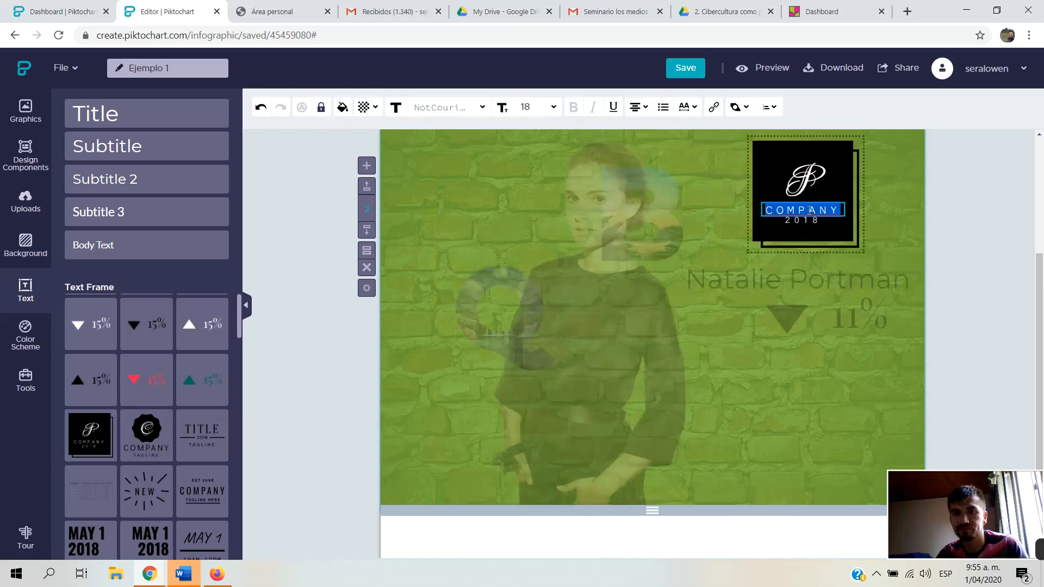
{"action": "type", "text": "Ejemplo"}
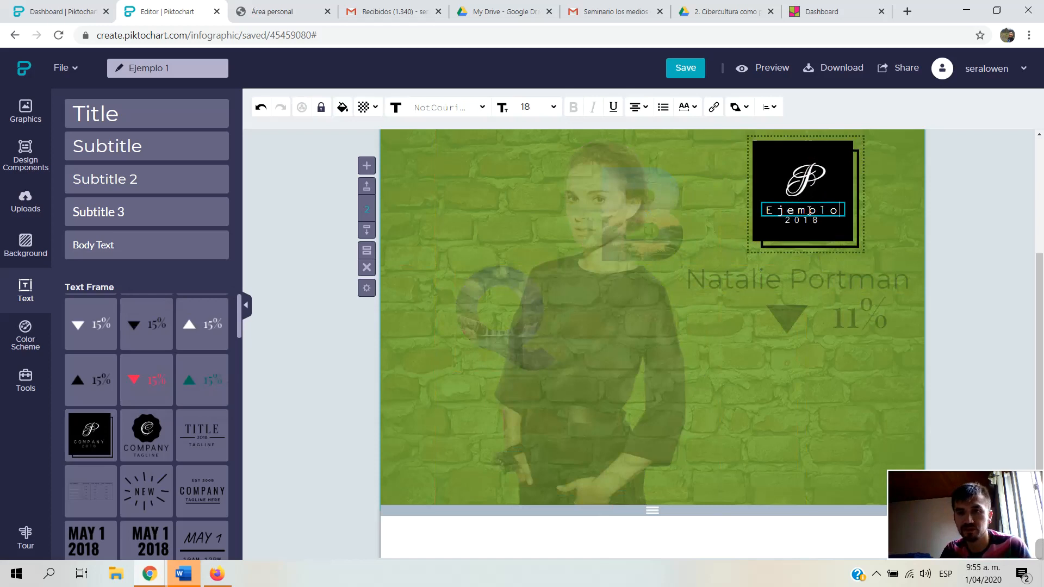
{"action": "left_click", "coordinate": [839, 413]}
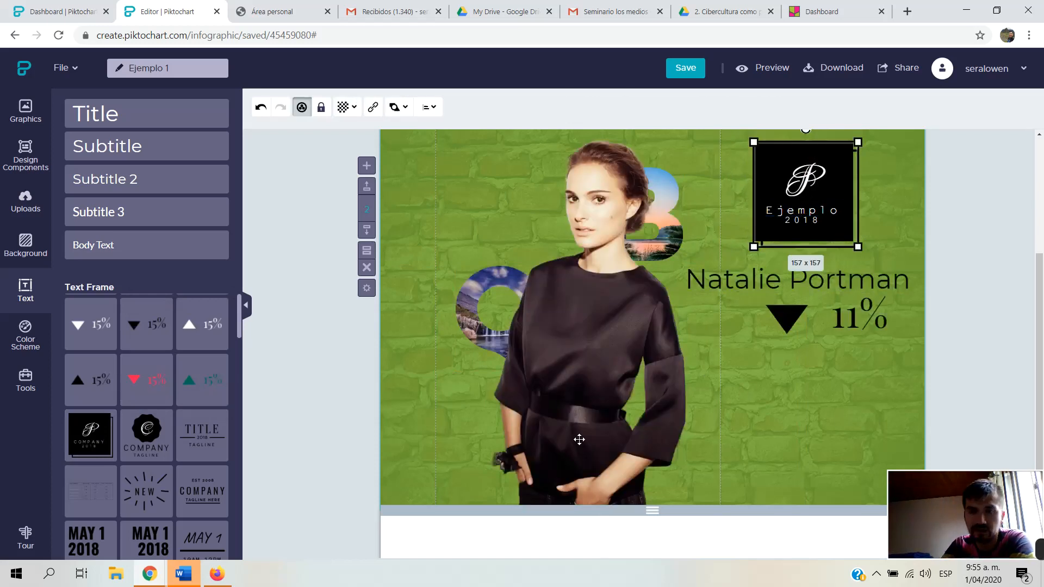
Start a new chart and choose the pie type after trying the vertical bar and area types.
{"action": "left_click", "coordinate": [26, 340]}
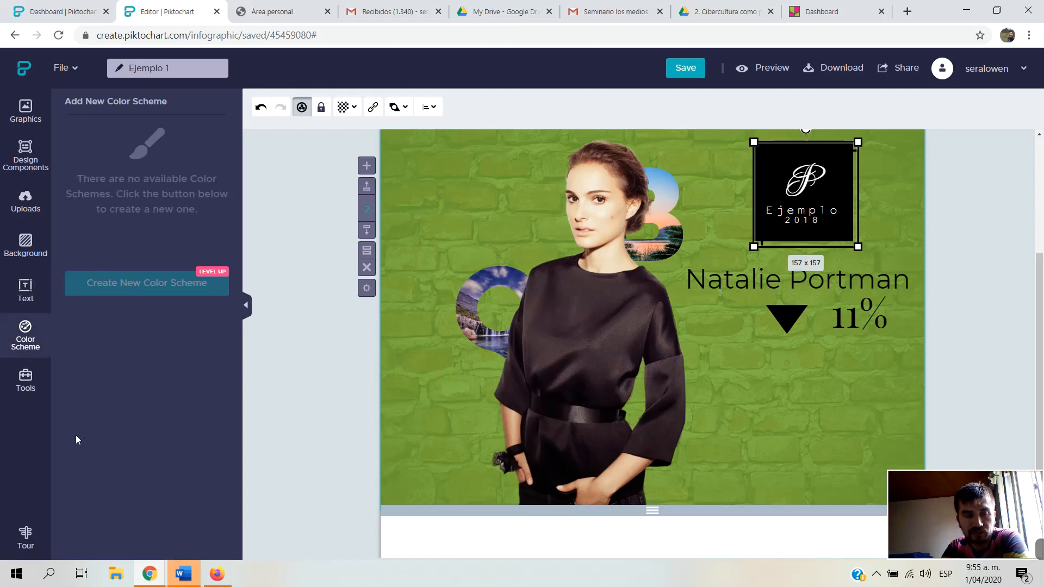
{"action": "left_click", "coordinate": [25, 382]}
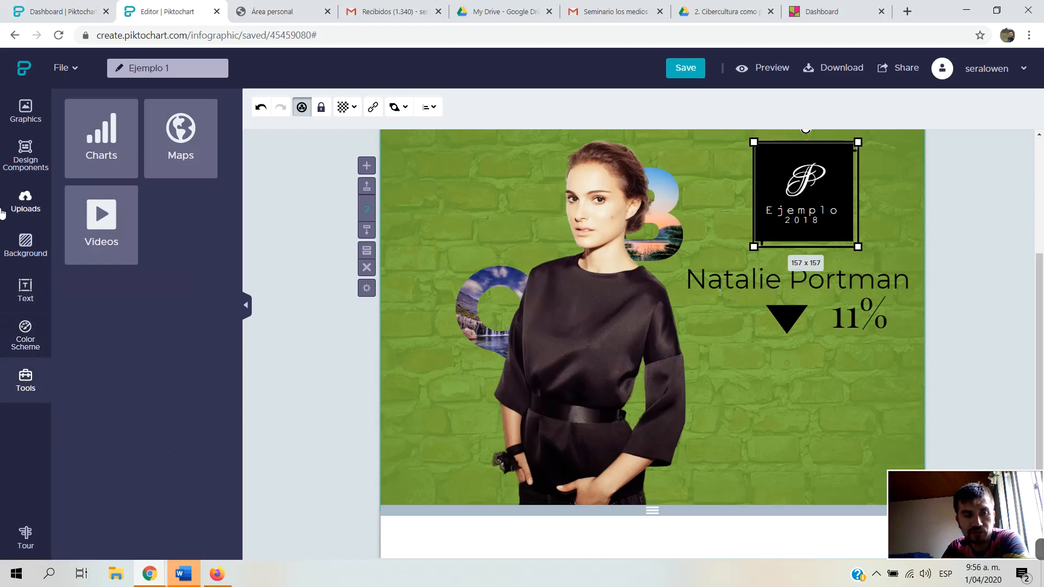
{"action": "left_click", "coordinate": [92, 170]}
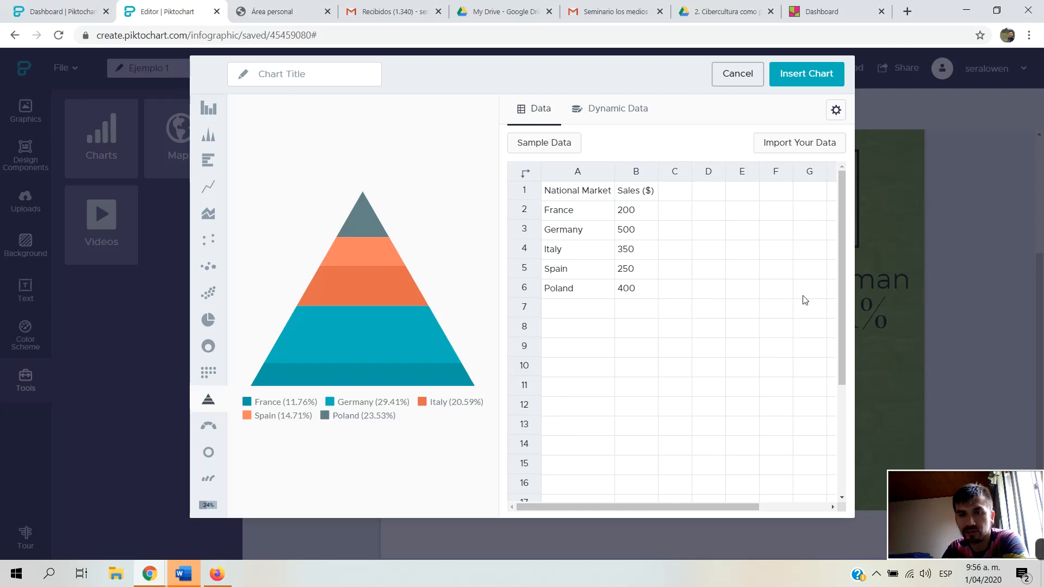
{"action": "left_click", "coordinate": [210, 110]}
{"action": "left_click", "coordinate": [211, 138]}
{"action": "left_click", "coordinate": [207, 214]}
{"action": "left_click", "coordinate": [210, 321]}
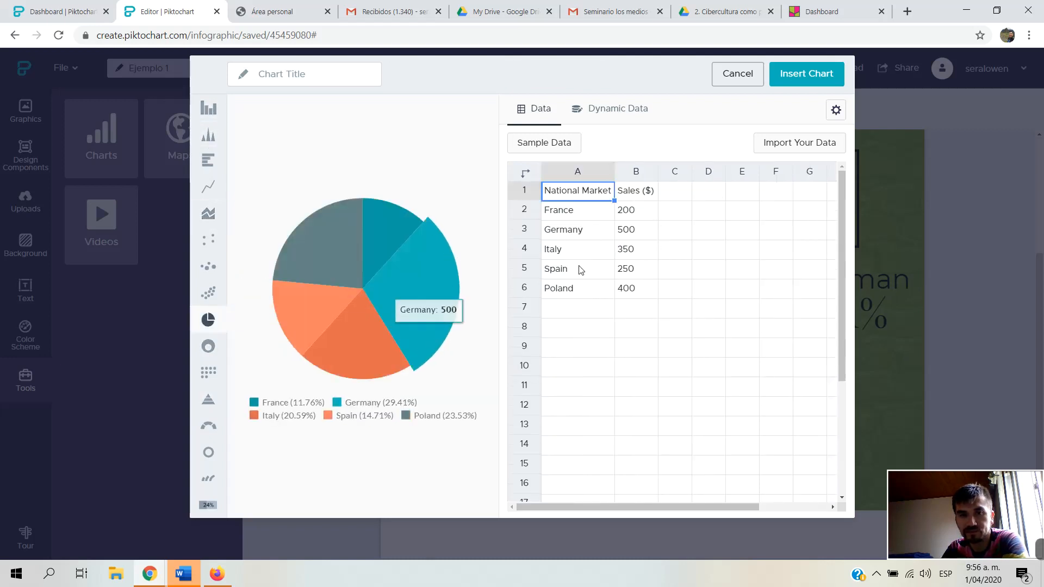
Add a row to the chart data for Colombia with a sales value of 560.
{"action": "left_click", "coordinate": [599, 313]}
{"action": "left_click", "coordinate": [598, 313]}
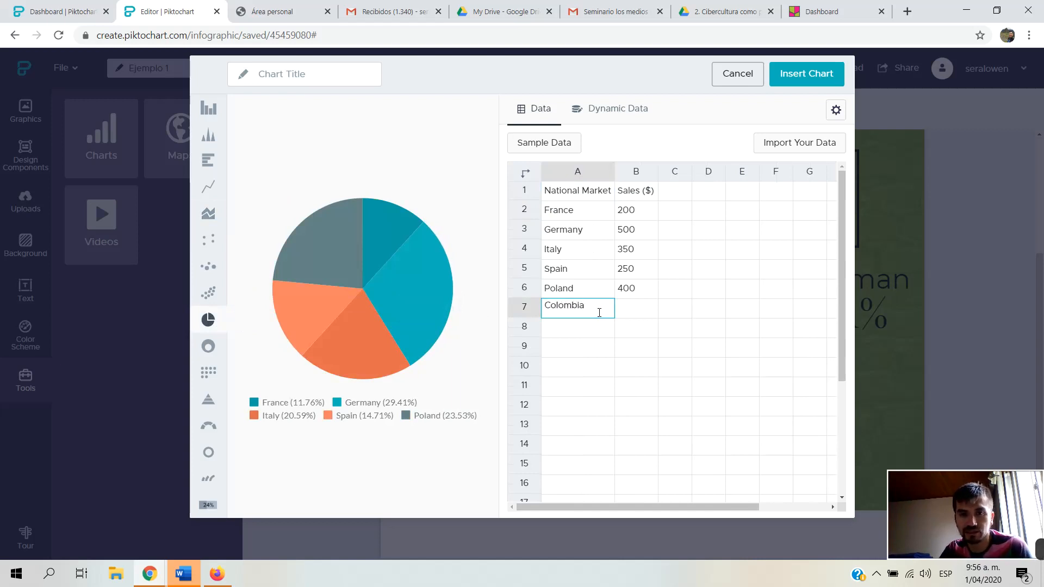
{"action": "left_click", "coordinate": [643, 309]}
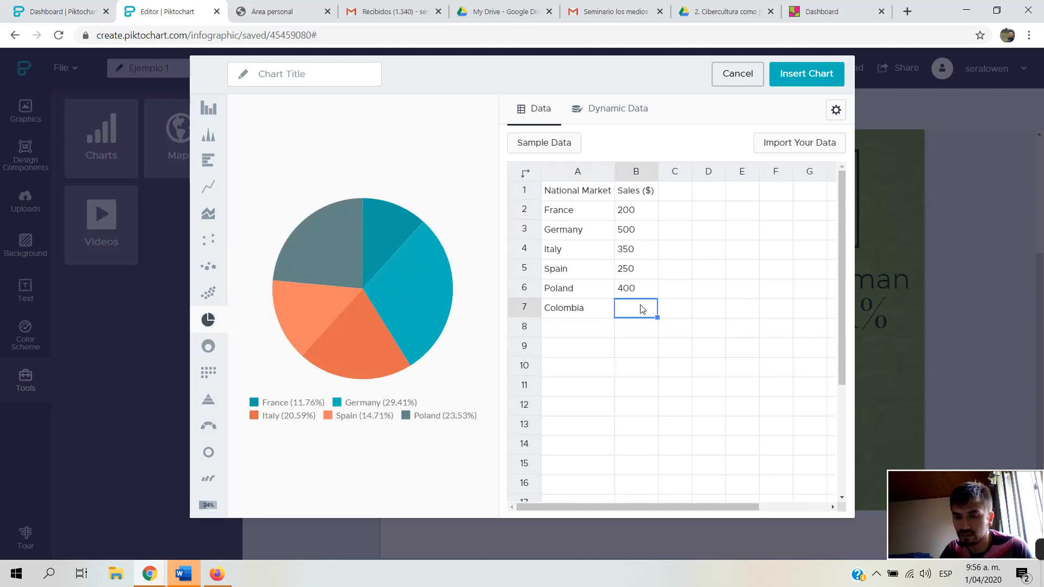
{"action": "type", "text": "560"}
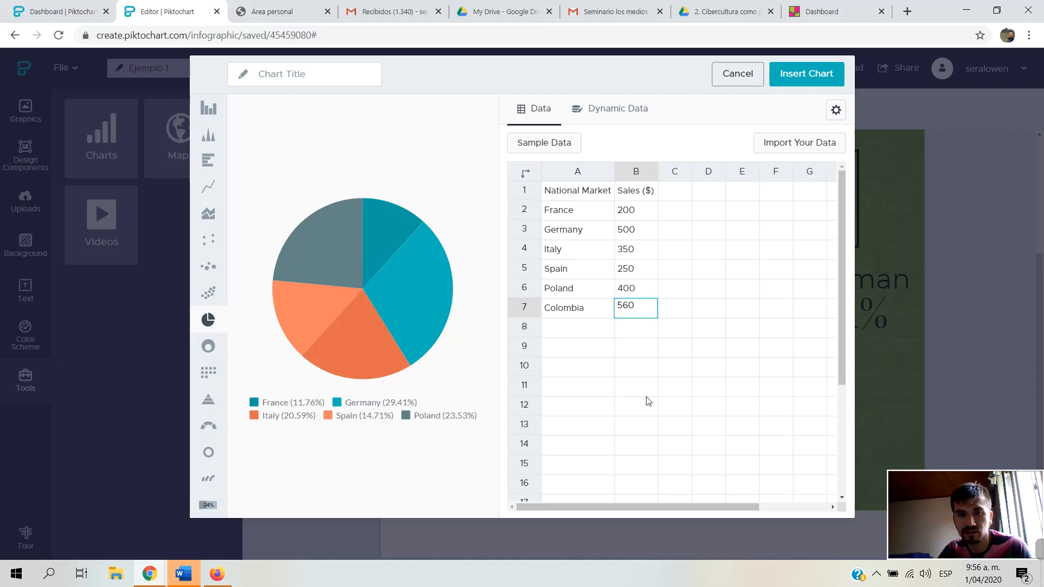
{"action": "left_click", "coordinate": [649, 401]}
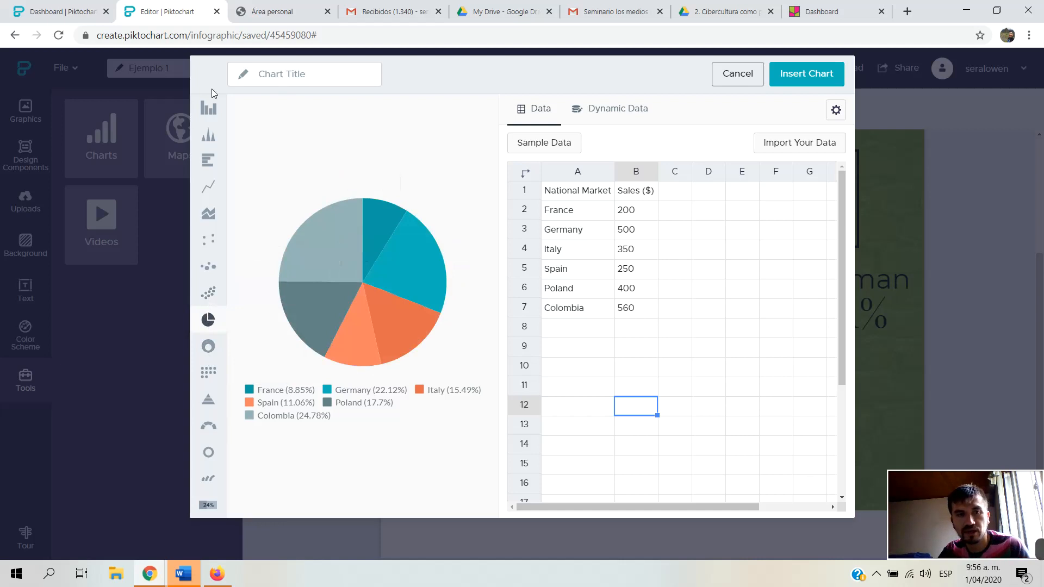
Title the chart "Cifras desempleo".
{"action": "left_click", "coordinate": [282, 74]}
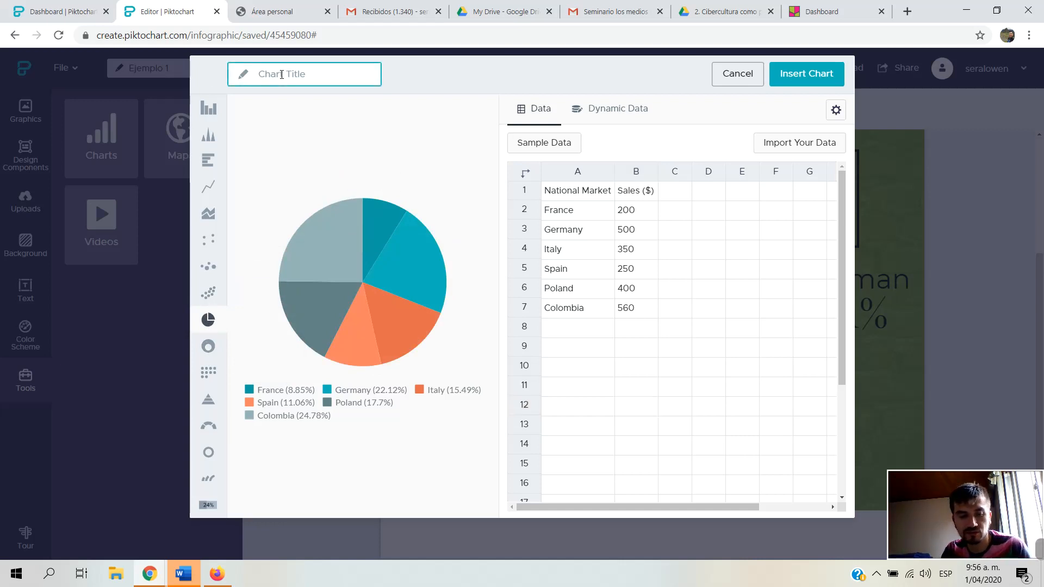
{"action": "type", "text": "Cifr"}
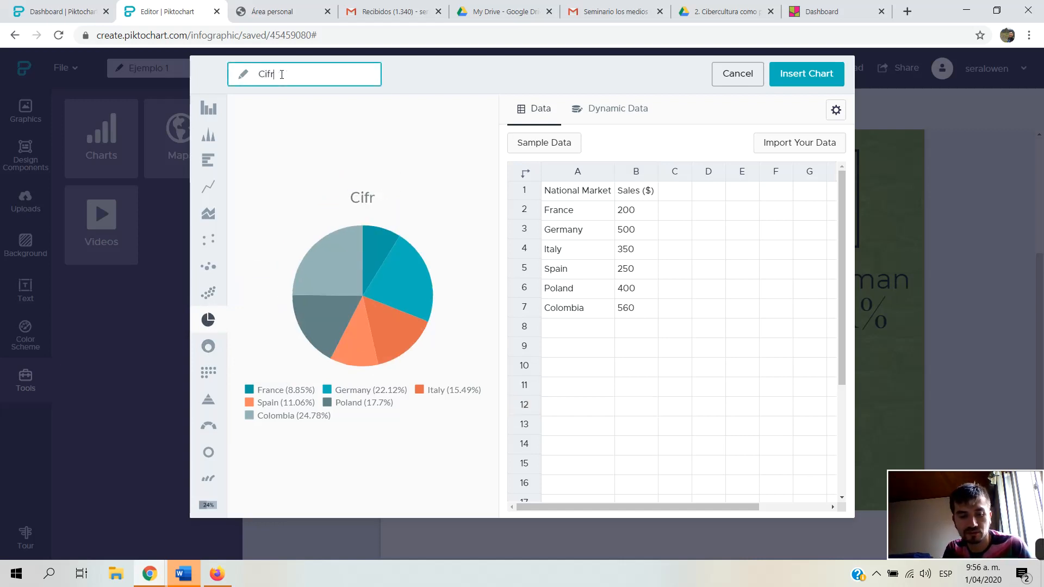
{"action": "type", "text": "as desempleo"}
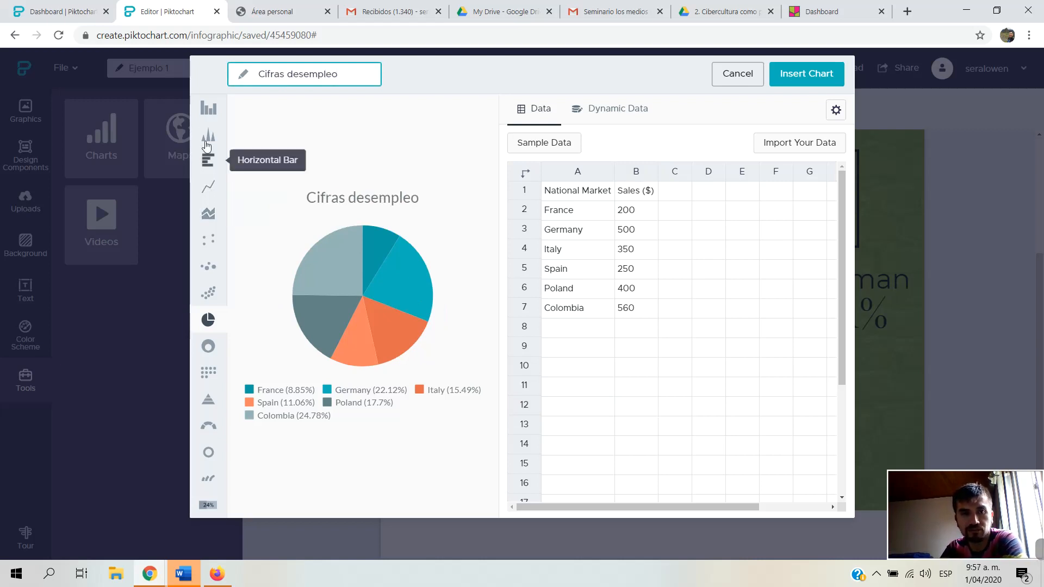
Switch the chart to vertical bars and recolour the bars orange, #F5A623.
{"action": "left_click", "coordinate": [208, 107]}
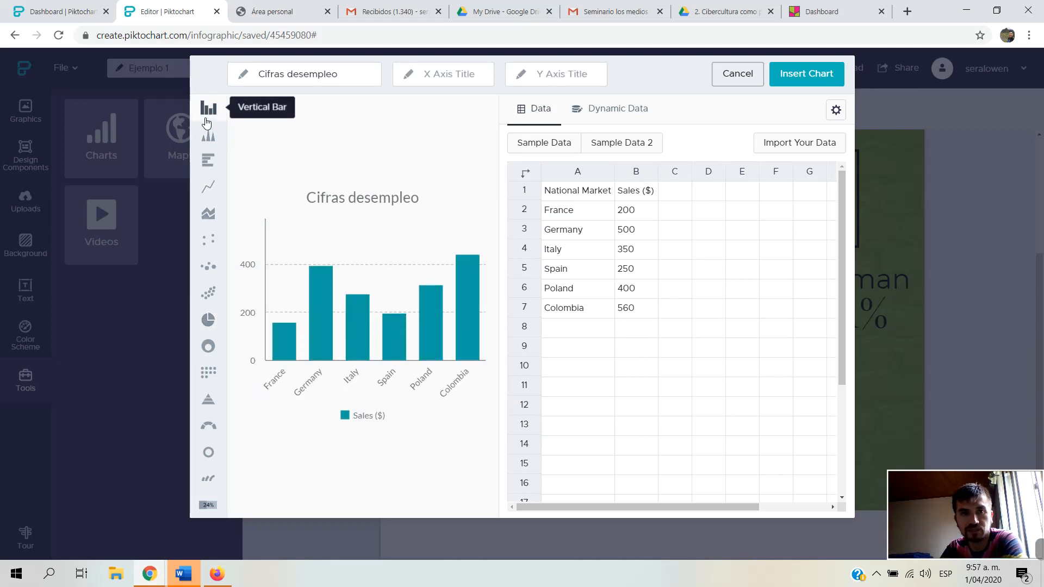
{"action": "left_click", "coordinate": [318, 72]}
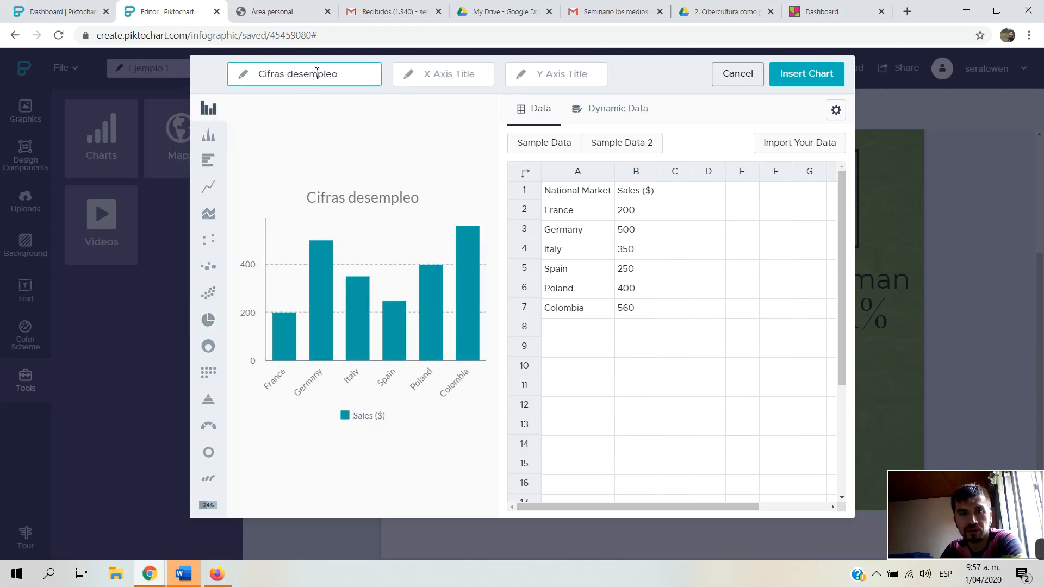
{"action": "left_click", "coordinate": [455, 73]}
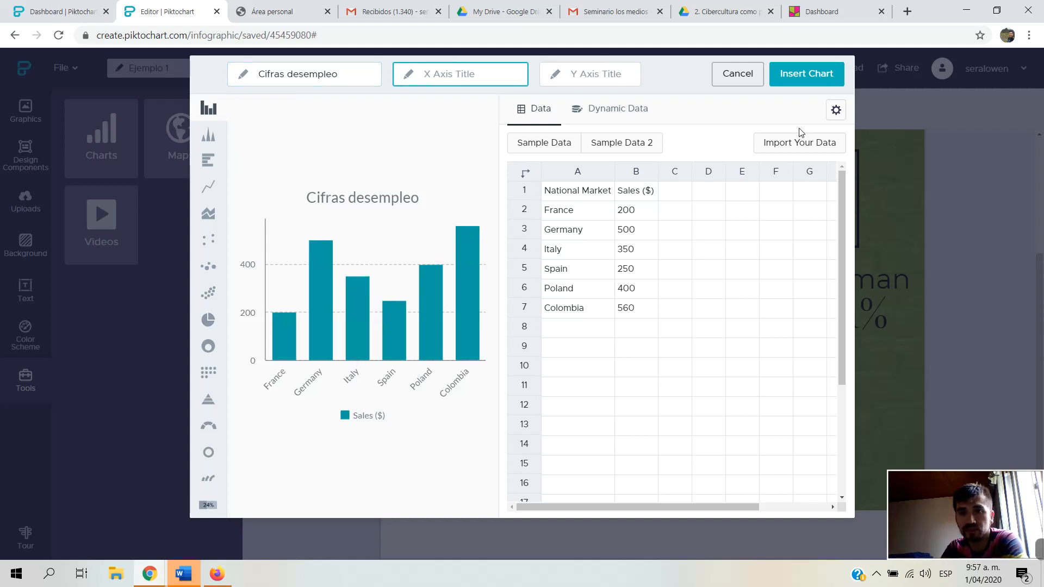
{"action": "left_click", "coordinate": [837, 111]}
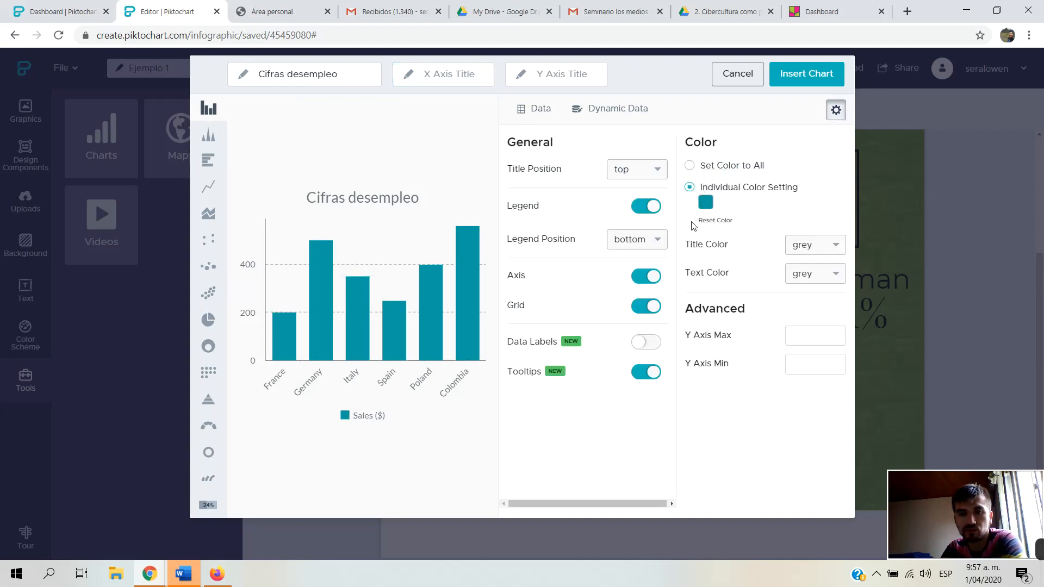
{"action": "mouse_move", "coordinate": [471, 297]}
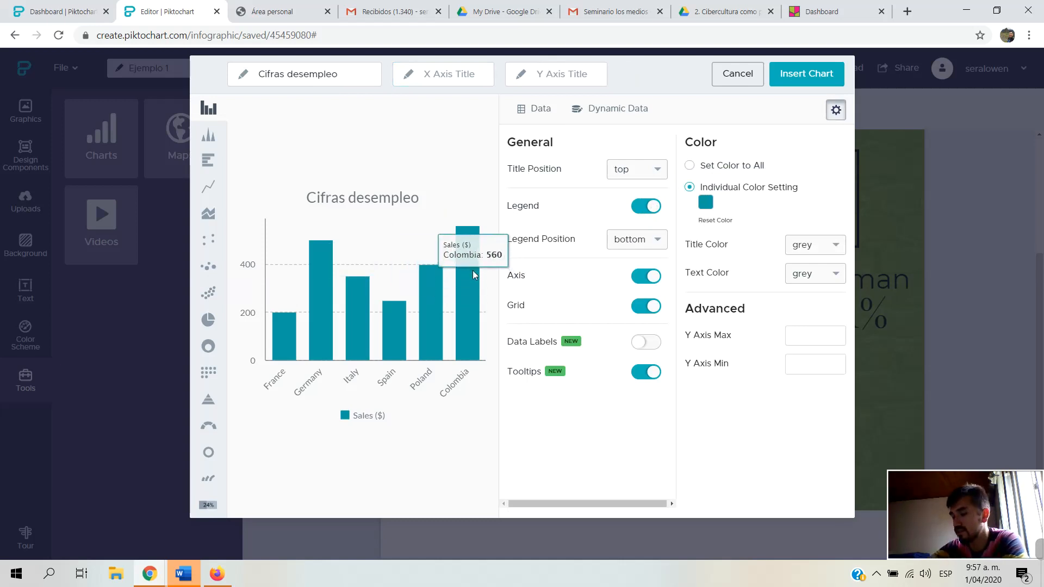
{"action": "left_click", "coordinate": [705, 203]}
{"action": "left_click", "coordinate": [727, 354]}
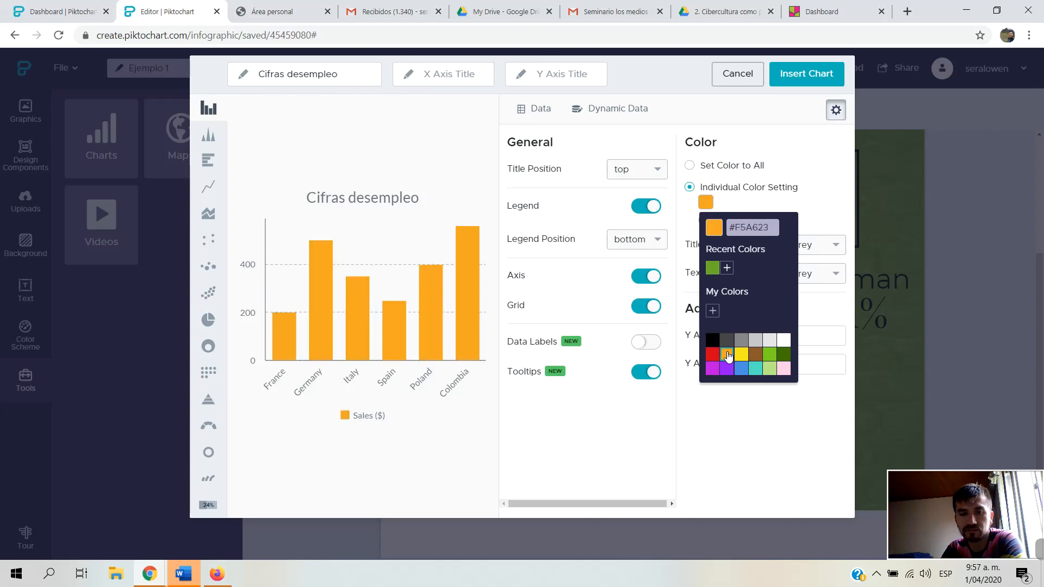
{"action": "left_click", "coordinate": [600, 202]}
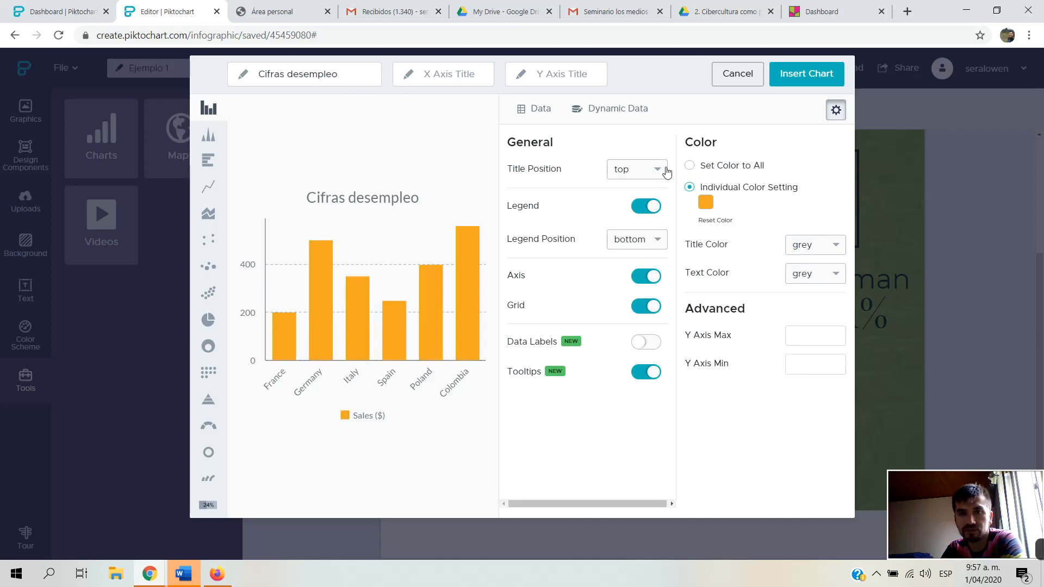
Compare the Set Color to All and Individual Color Setting modes and check the available title colours.
{"action": "left_click", "coordinate": [691, 168]}
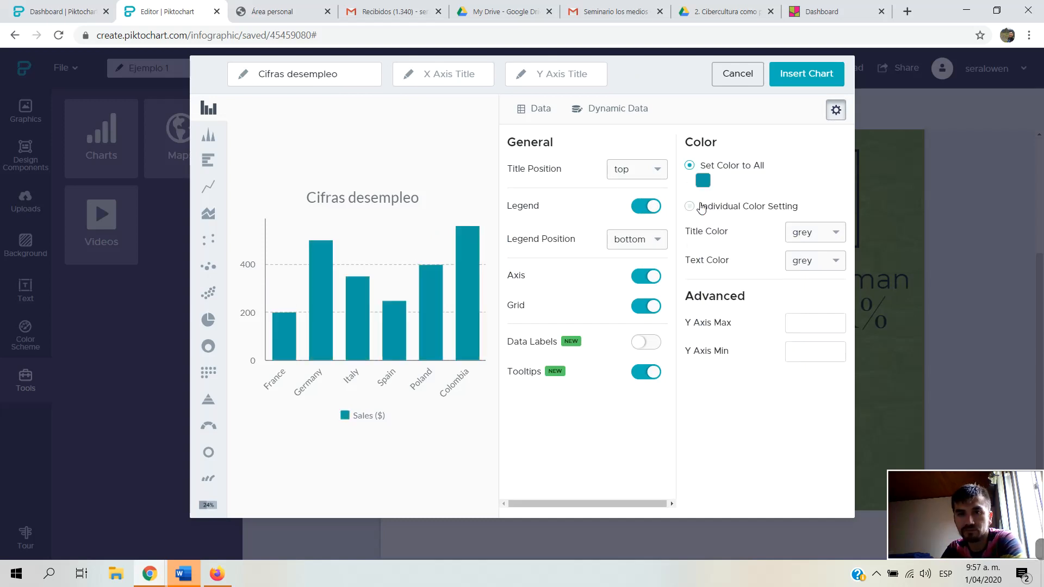
{"action": "left_click", "coordinate": [688, 210]}
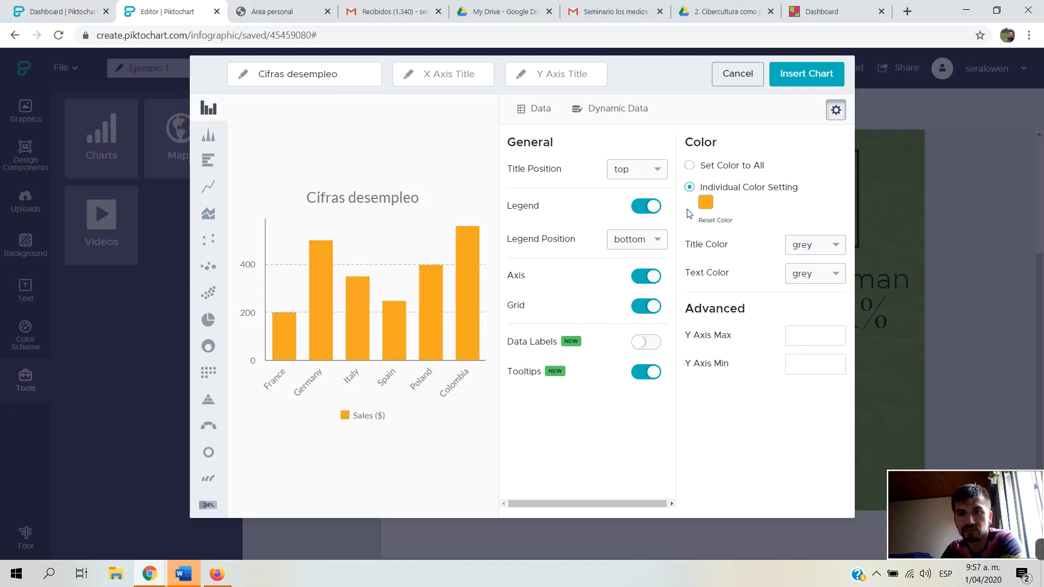
{"action": "left_click", "coordinate": [822, 250]}
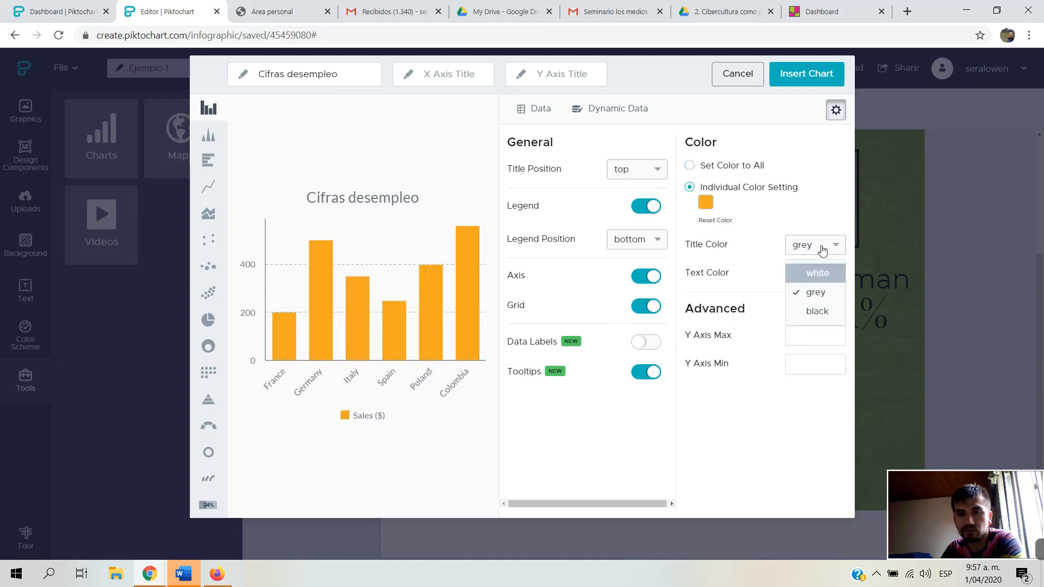
{"action": "left_click", "coordinate": [763, 246]}
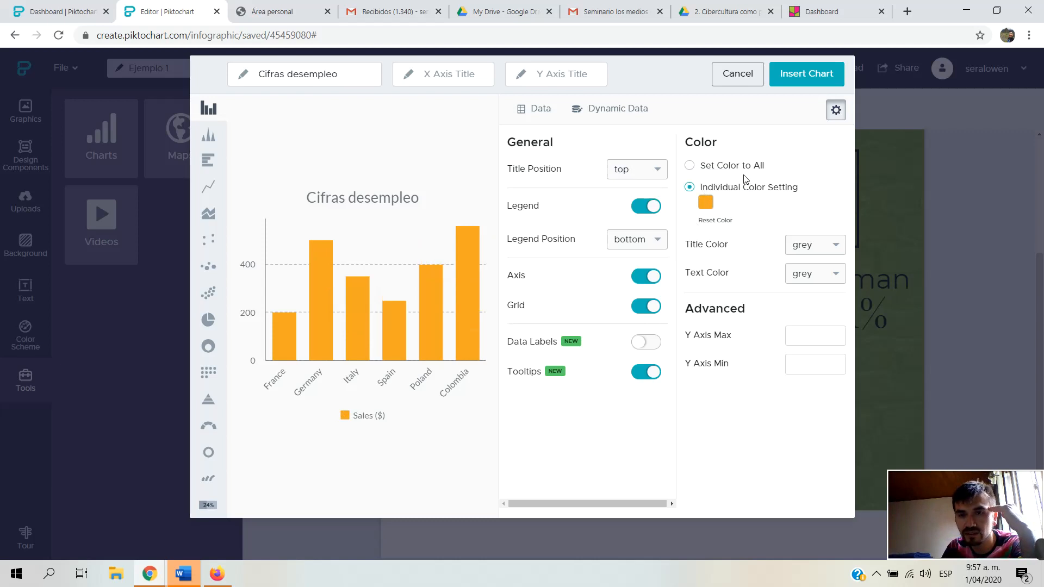
{"action": "left_click", "coordinate": [690, 166]}
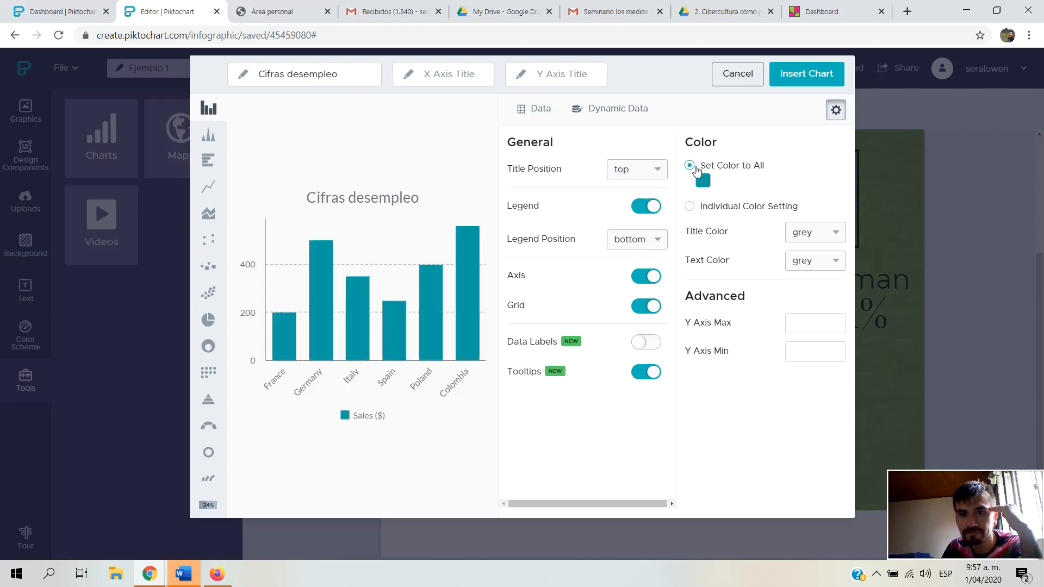
{"action": "left_click", "coordinate": [690, 207]}
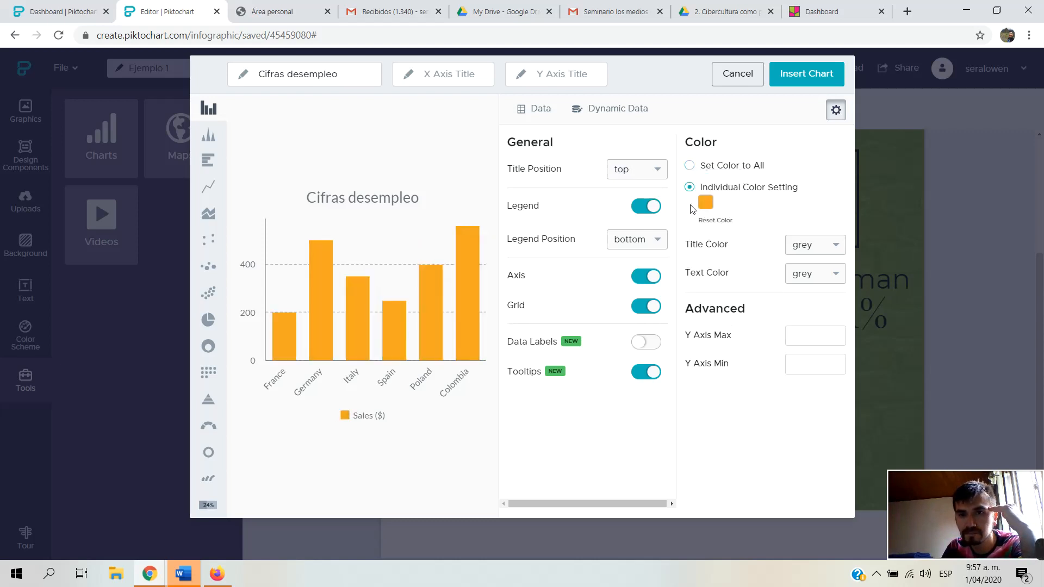
Try the area, stacked Venn, pyramid and gauge chart types, and settle on the doughnut.
{"action": "left_click", "coordinate": [208, 213]}
{"action": "left_click", "coordinate": [208, 346]}
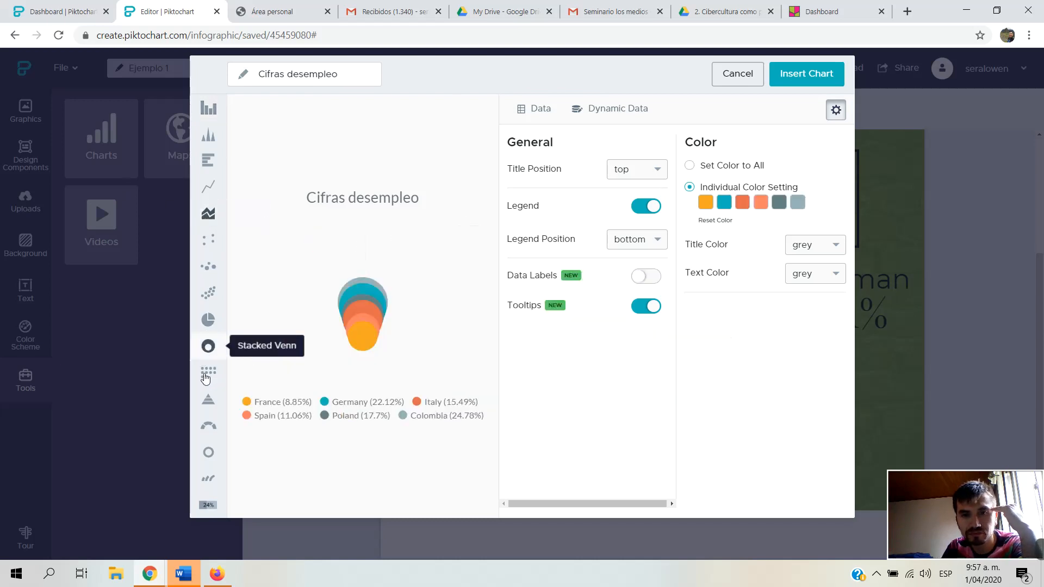
{"action": "left_click", "coordinate": [207, 402]}
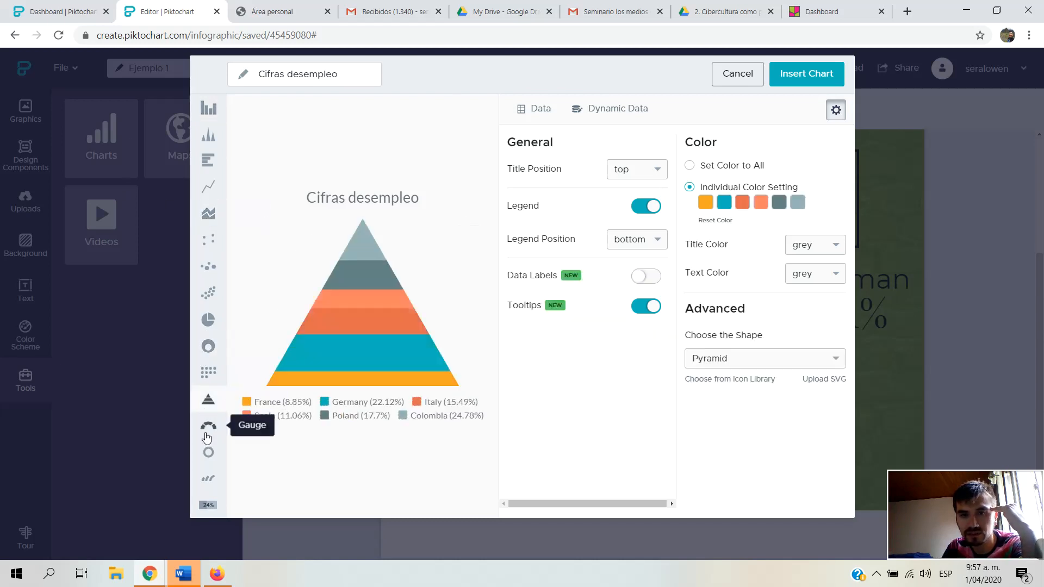
{"action": "left_click", "coordinate": [207, 429]}
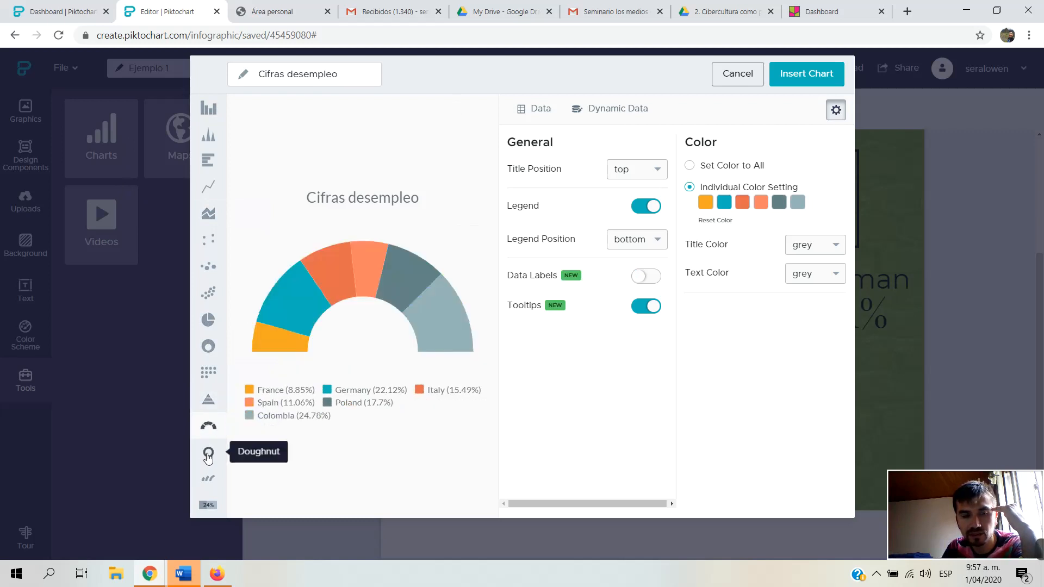
{"action": "left_click", "coordinate": [209, 453]}
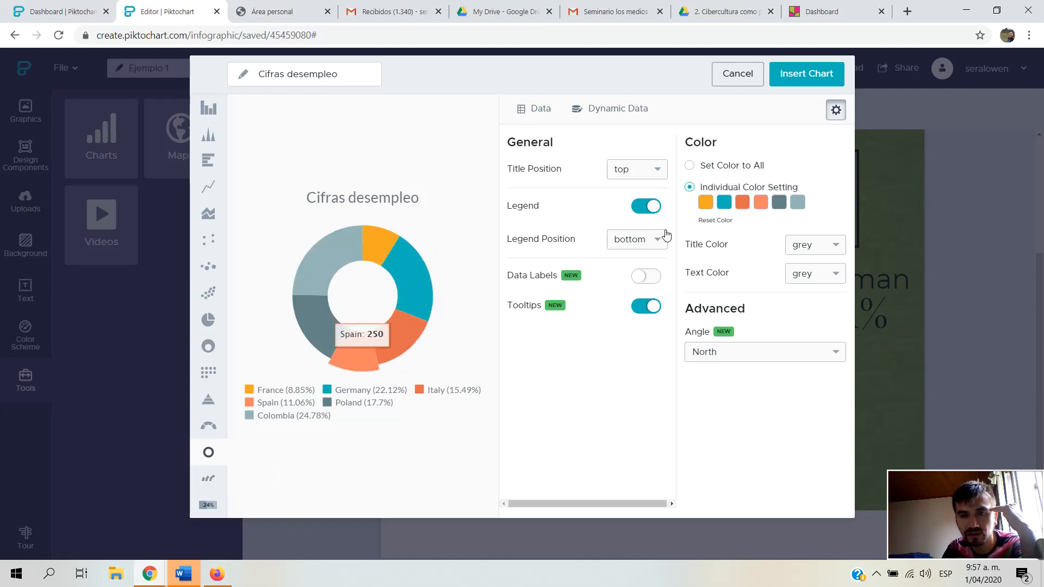
Recolour the France segment of the doughnut red and insert the chart into the infographic.
{"action": "left_click", "coordinate": [706, 202]}
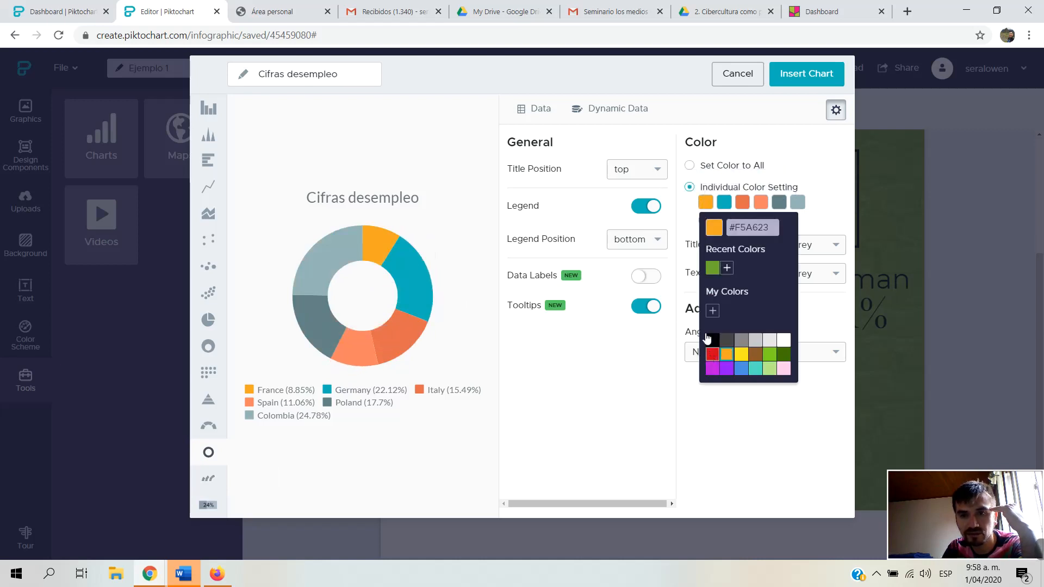
{"action": "left_click", "coordinate": [712, 354]}
{"action": "left_click", "coordinate": [602, 357]}
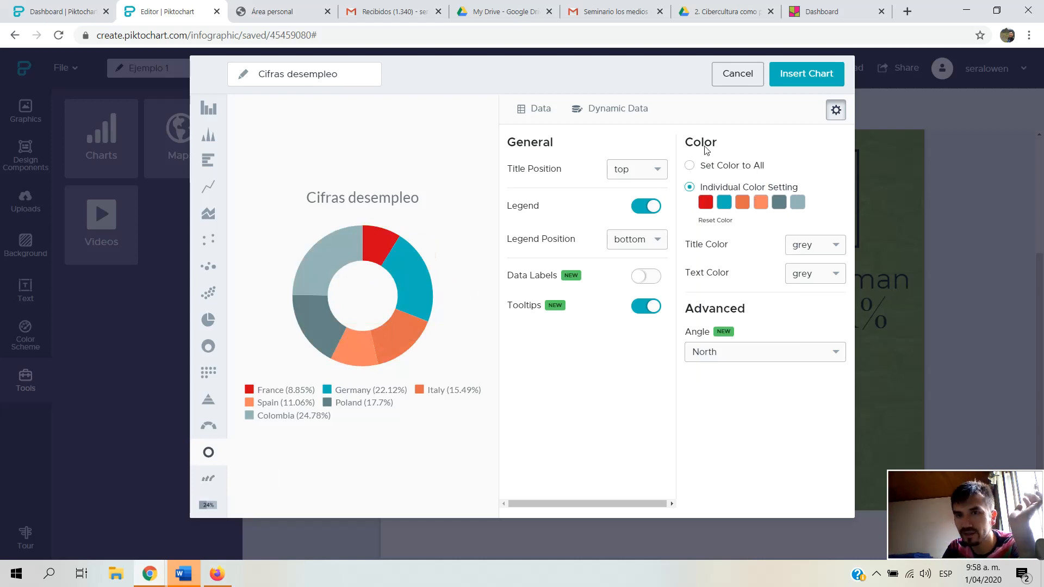
{"action": "left_click", "coordinate": [800, 80]}
{"action": "scroll", "coordinate": [673, 209], "scroll_direction": "down", "scroll_amount": 3}
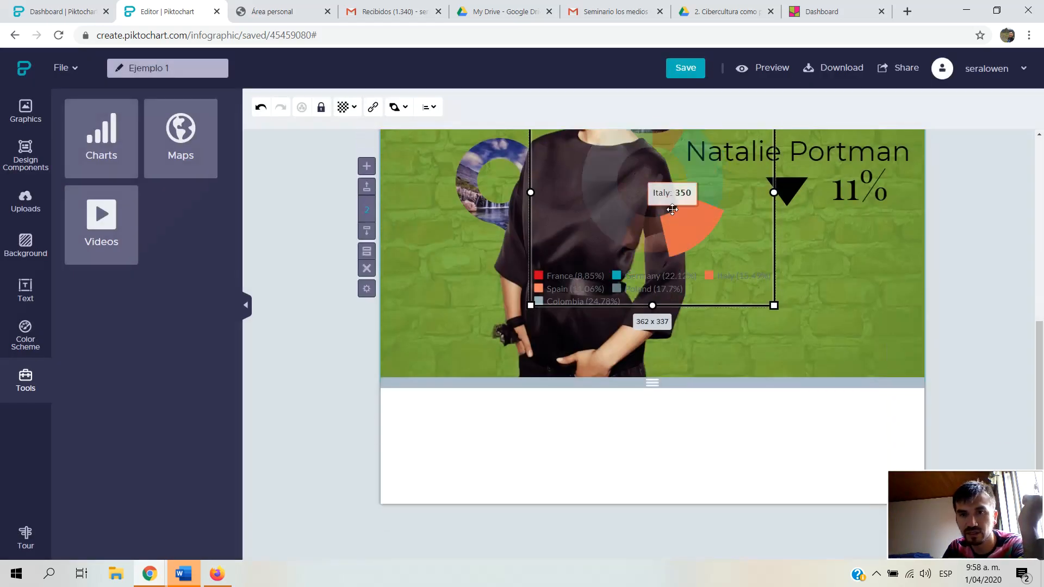
Lengthen the empty block beneath the green one and move the Cifras desempleo doughnut chart into its right half.
{"action": "left_click", "coordinate": [652, 463]}
{"action": "left_click_drag", "start_coordinate": [671, 500], "coordinate": [660, 543]}
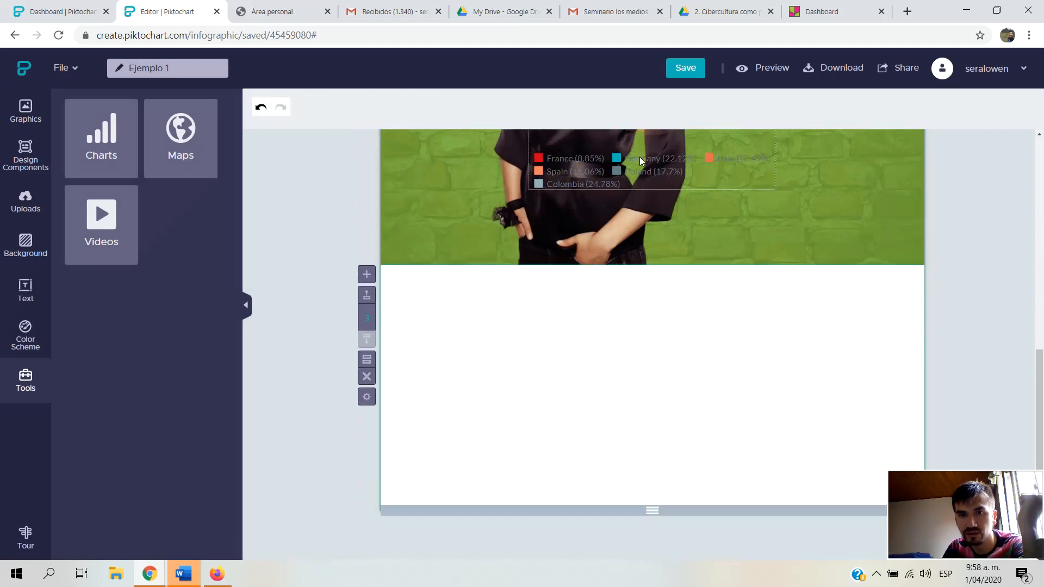
{"action": "left_click_drag", "start_coordinate": [640, 136], "coordinate": [658, 189]}
{"action": "scroll", "coordinate": [621, 285], "scroll_direction": "up", "scroll_amount": 5}
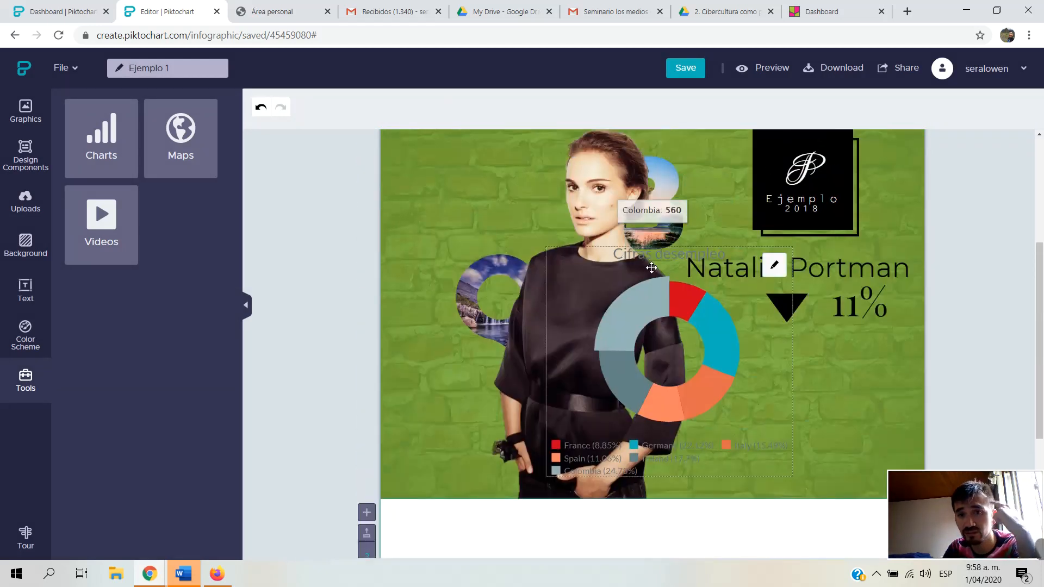
{"action": "scroll", "coordinate": [642, 321], "scroll_direction": "down", "scroll_amount": 3}
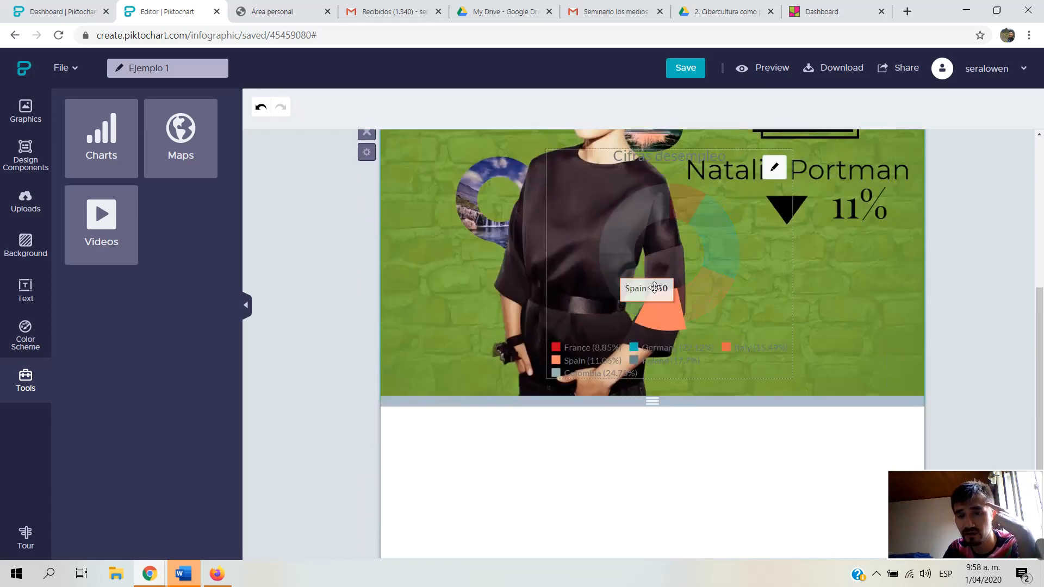
{"action": "left_click_drag", "start_coordinate": [663, 255], "coordinate": [759, 517]}
{"action": "left_click", "coordinate": [520, 438]}
{"action": "scroll", "coordinate": [520, 439], "scroll_direction": "down", "scroll_amount": 2}
{"action": "mouse_move", "coordinate": [664, 508]}
{"action": "left_mouse_down"}
{"action": "mouse_move", "coordinate": [655, 557]}
{"action": "mouse_move", "coordinate": [653, 523]}
{"action": "mouse_move", "coordinate": [654, 536]}
{"action": "left_mouse_up"}
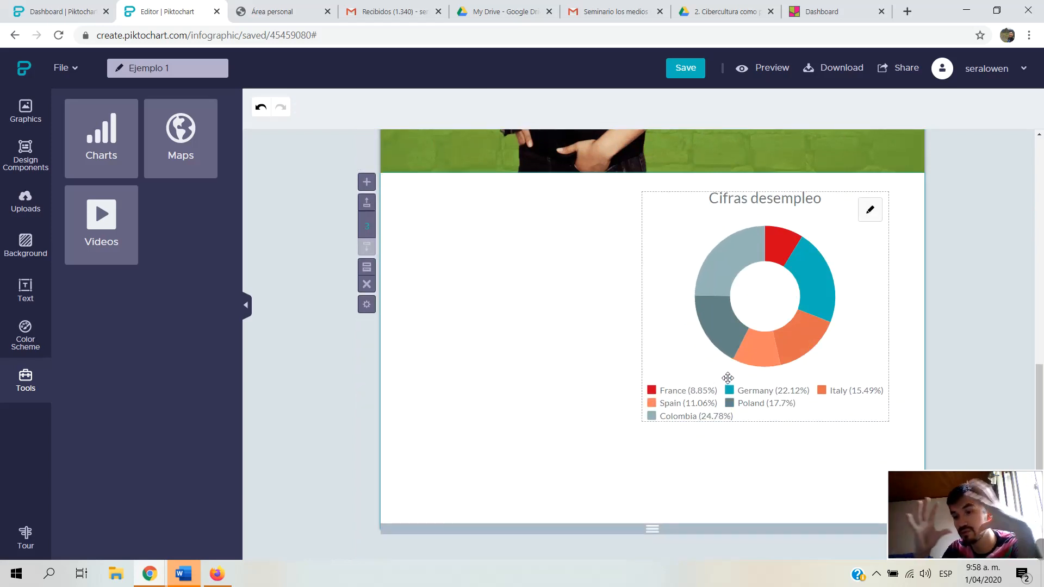
{"action": "left_click_drag", "start_coordinate": [726, 253], "coordinate": [748, 255]}
{"action": "left_click", "coordinate": [597, 321]}
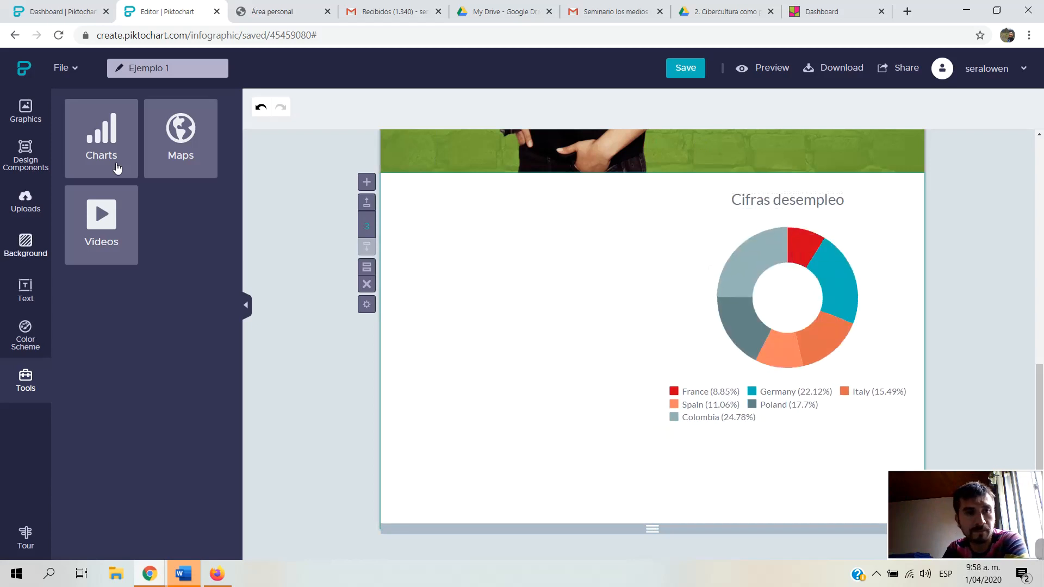
Start a new map and search the countries for Colombia, selecting it as the map to insert.
{"action": "left_click", "coordinate": [186, 134]}
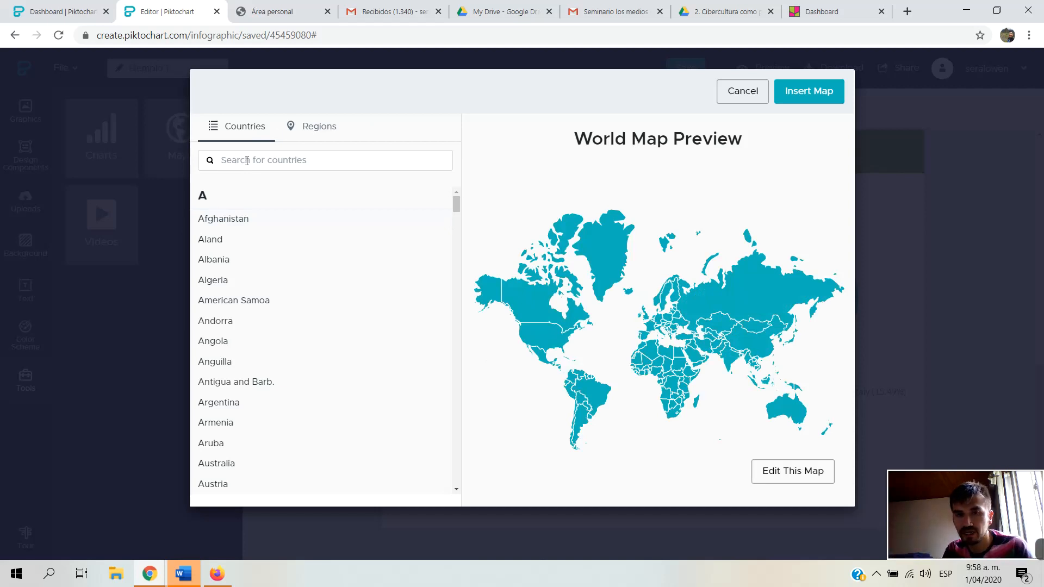
{"action": "left_click", "coordinate": [247, 161]}
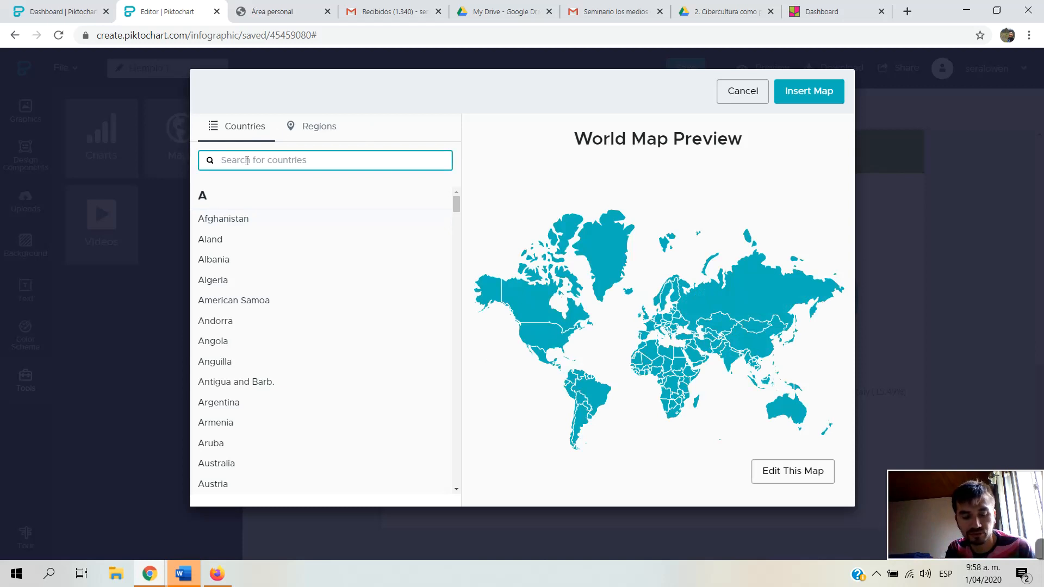
{"action": "type", "text": "Colo"}
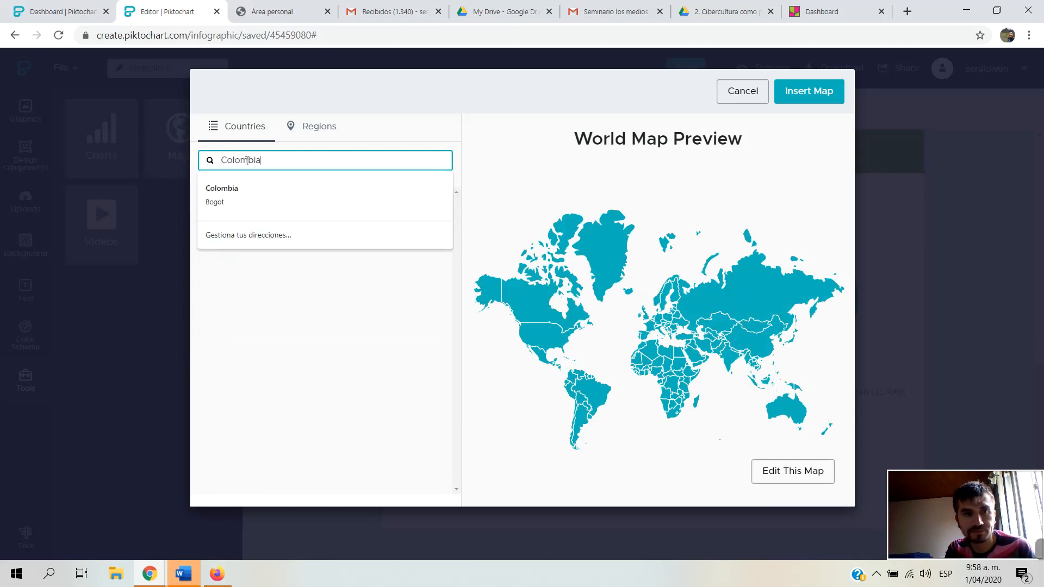
{"action": "type", "text": "mbia"}
{"action": "left_click", "coordinate": [228, 189]}
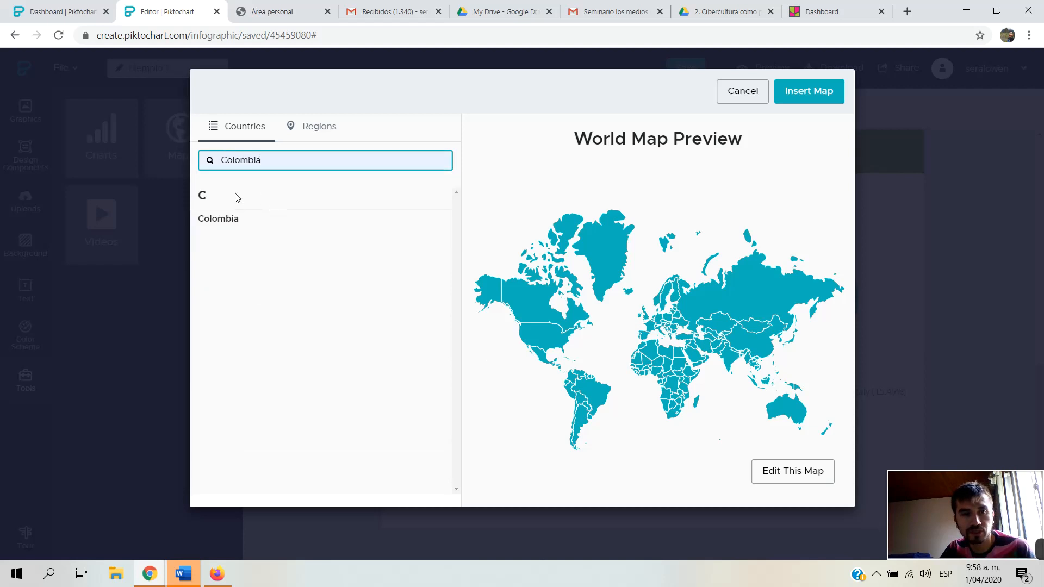
{"action": "left_click", "coordinate": [212, 221]}
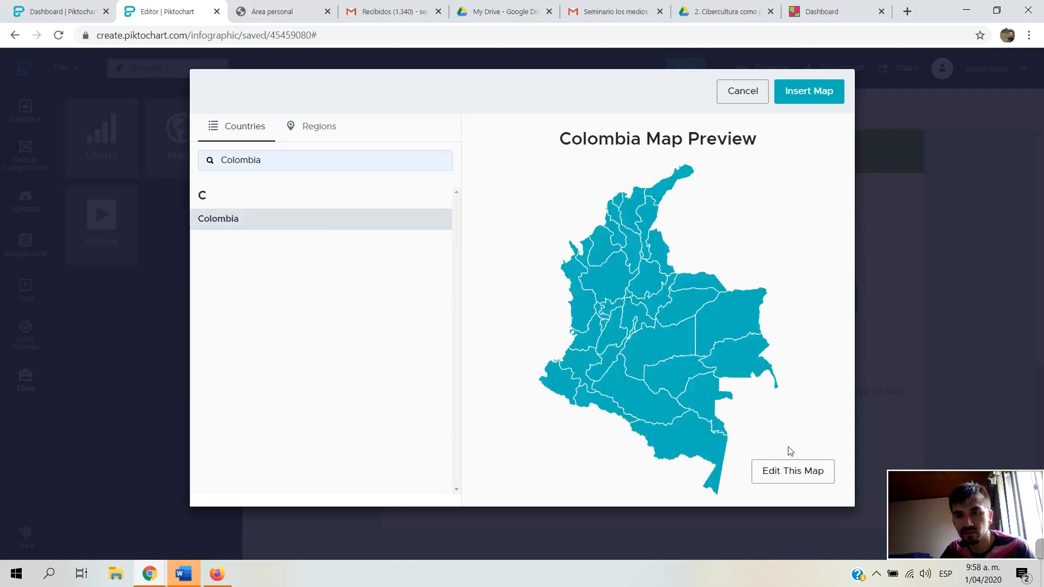
Edit the Colombia map and recolour the Antioquia state green, #6FAE2E.
{"action": "left_click", "coordinate": [798, 478]}
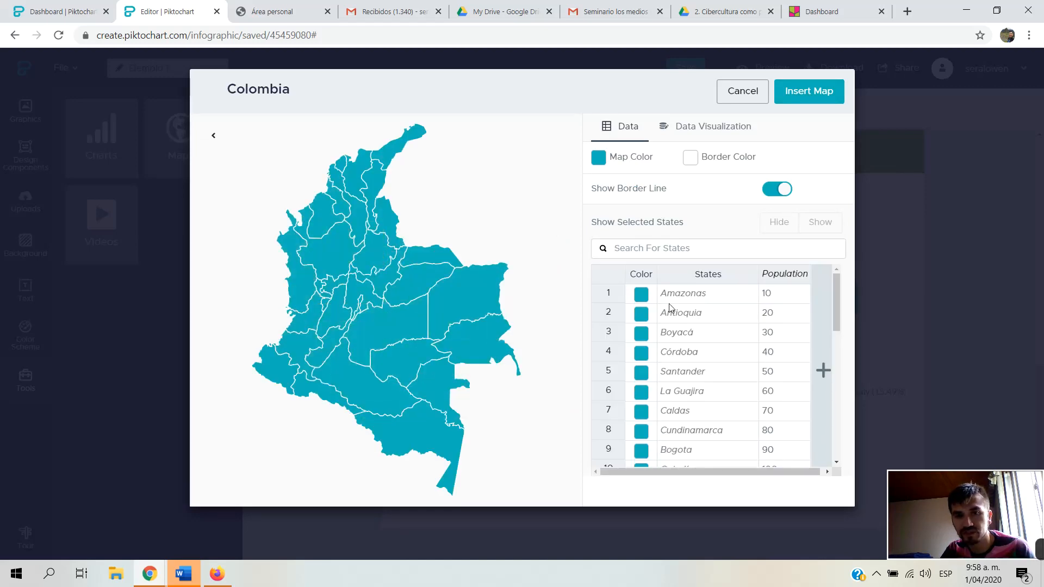
{"action": "left_click", "coordinate": [644, 313]}
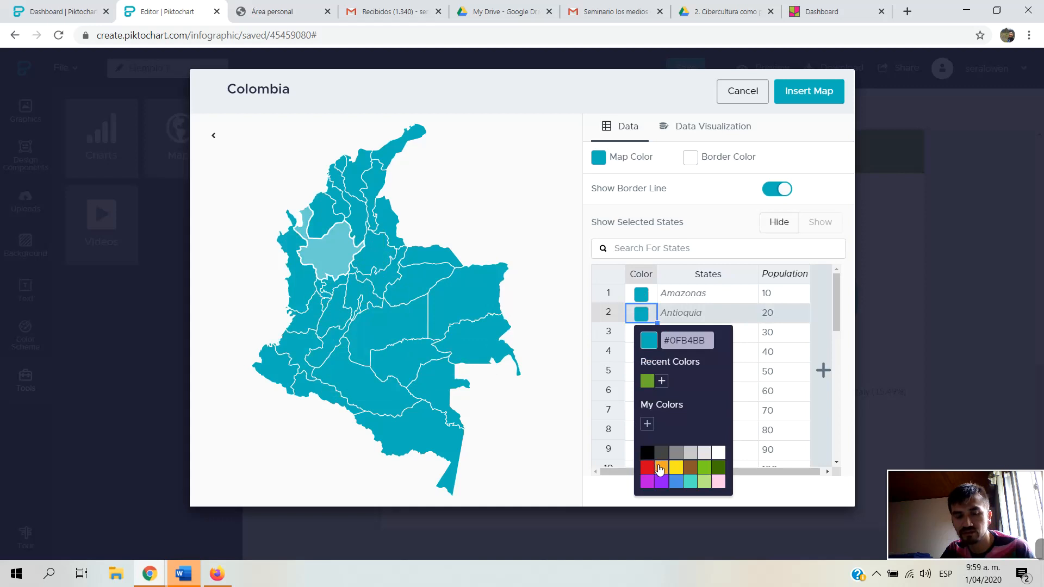
{"action": "left_click", "coordinate": [661, 468]}
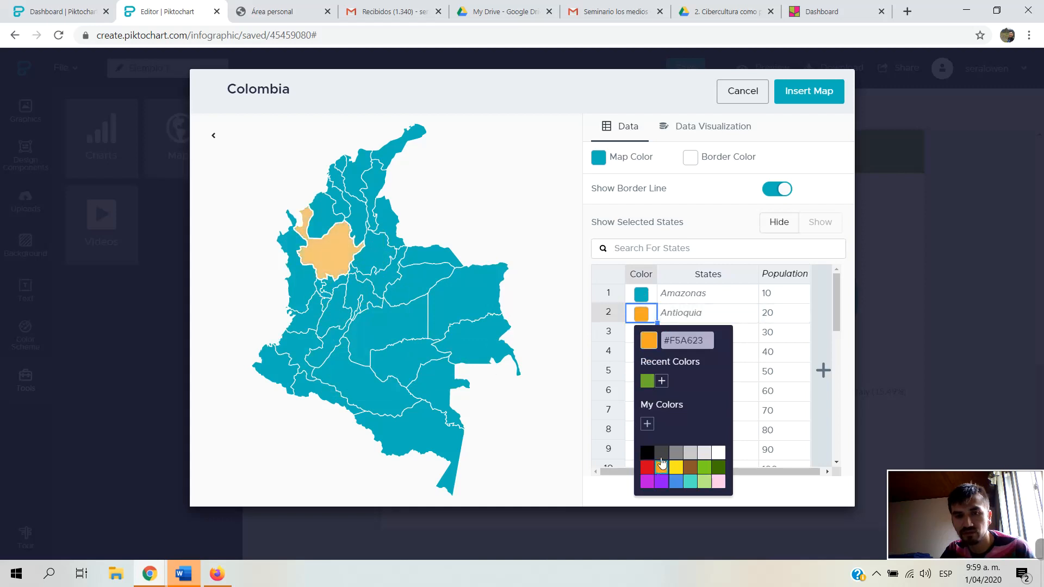
{"action": "left_click", "coordinate": [647, 382]}
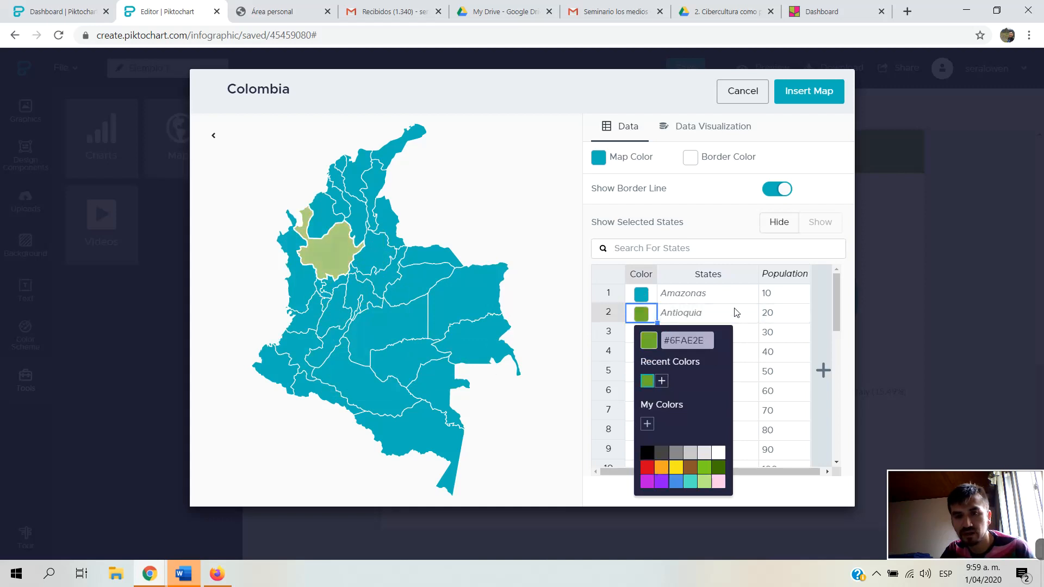
Set Antioquia's Population value to 12 and try to rename the Population column.
{"action": "left_click", "coordinate": [774, 313]}
{"action": "double_click", "coordinate": [775, 314]}
{"action": "left_click_drag", "start_coordinate": [774, 314], "coordinate": [761, 312]}
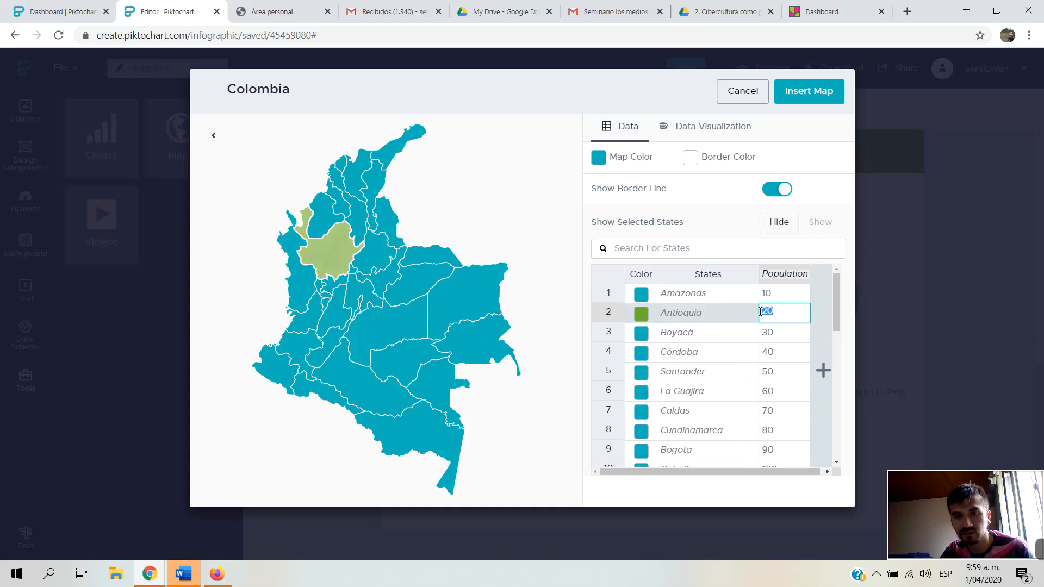
{"action": "type", "text": "1000"}
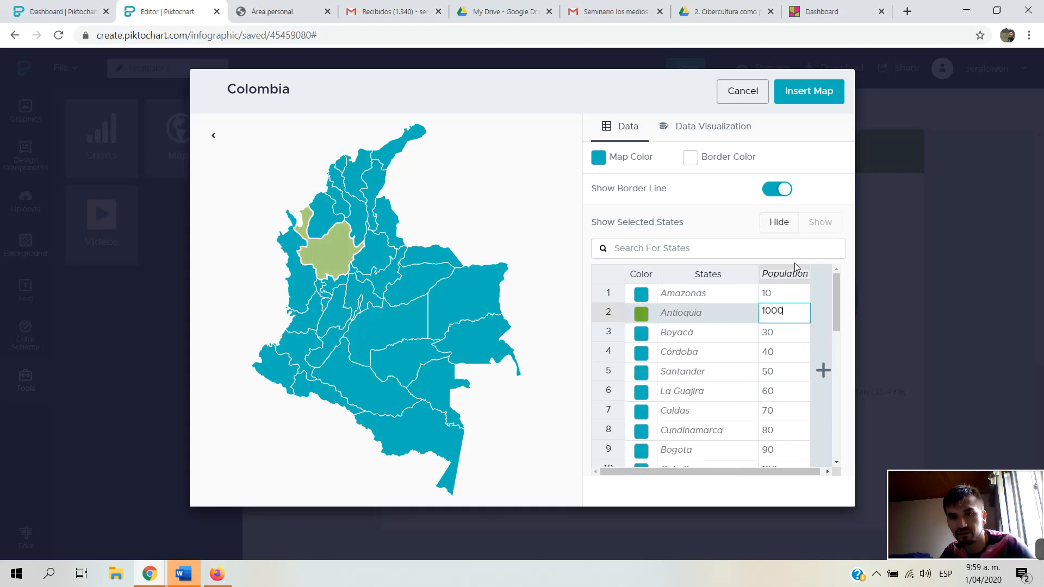
{"action": "double_click", "coordinate": [791, 276]}
{"action": "type", "text": "Infectr"}
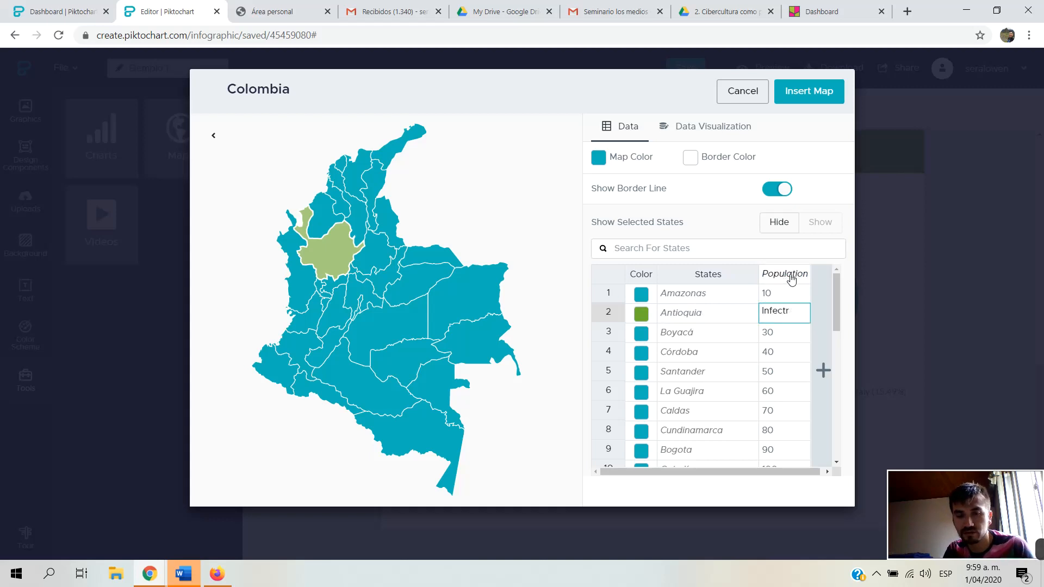
{"action": "type", "text": "a12"}
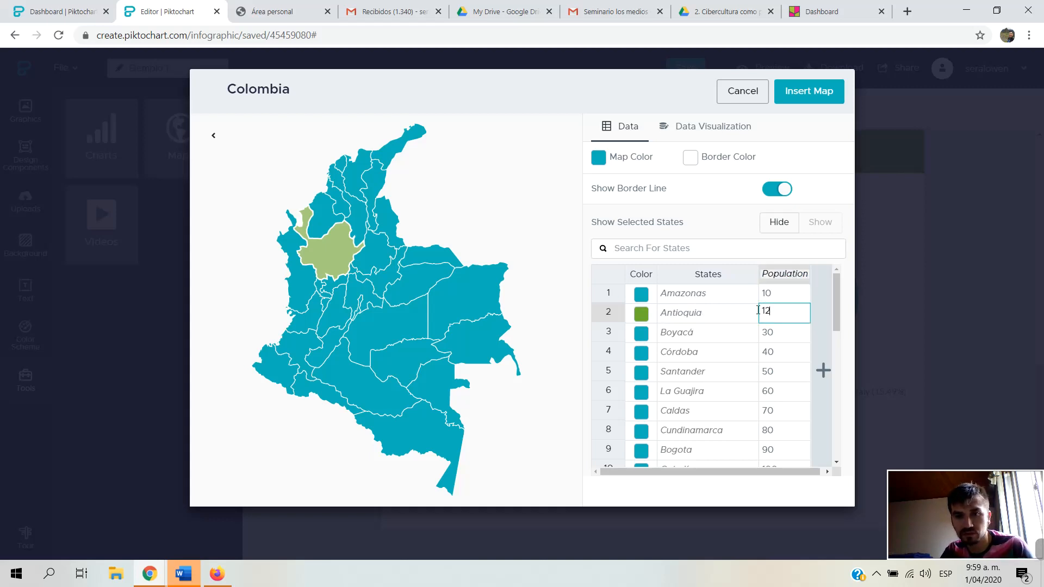
Replace the map's Population column with a new data column named Infectados.
{"action": "left_click", "coordinate": [825, 317]}
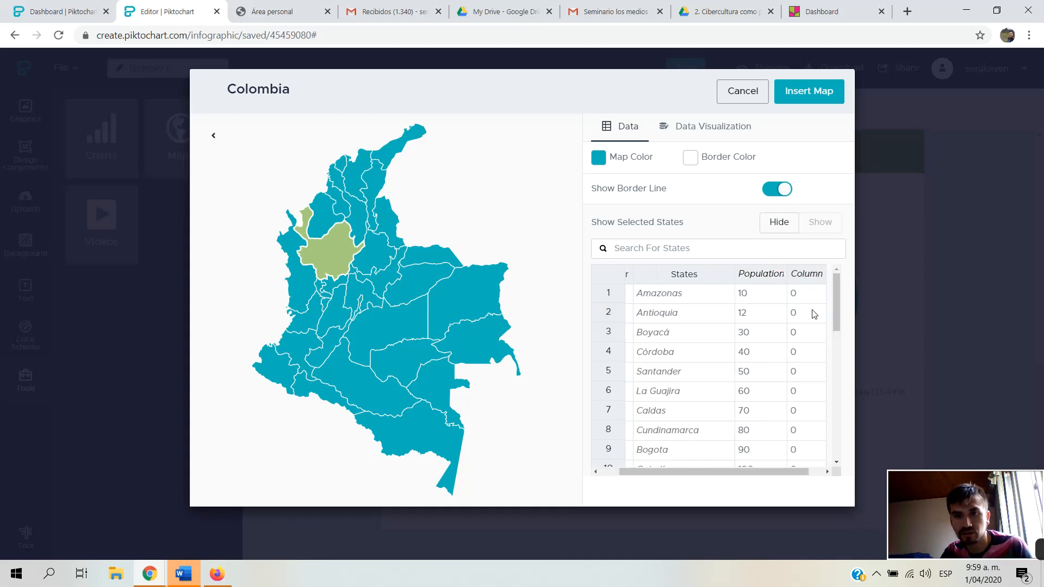
{"action": "double_click", "coordinate": [753, 277]}
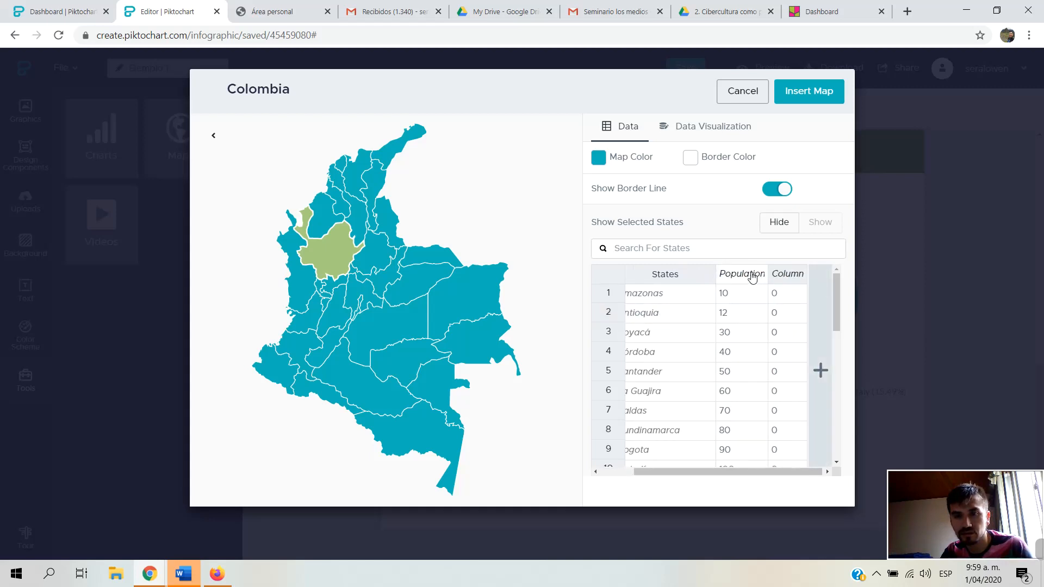
{"action": "right_click", "coordinate": [753, 277]}
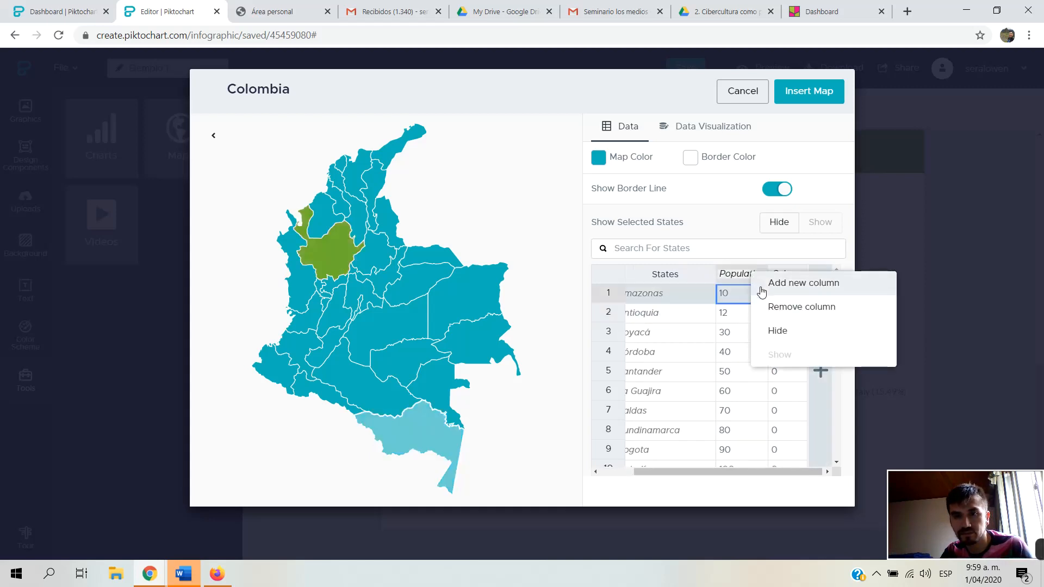
{"action": "left_click", "coordinate": [792, 308]}
{"action": "double_click", "coordinate": [781, 275]}
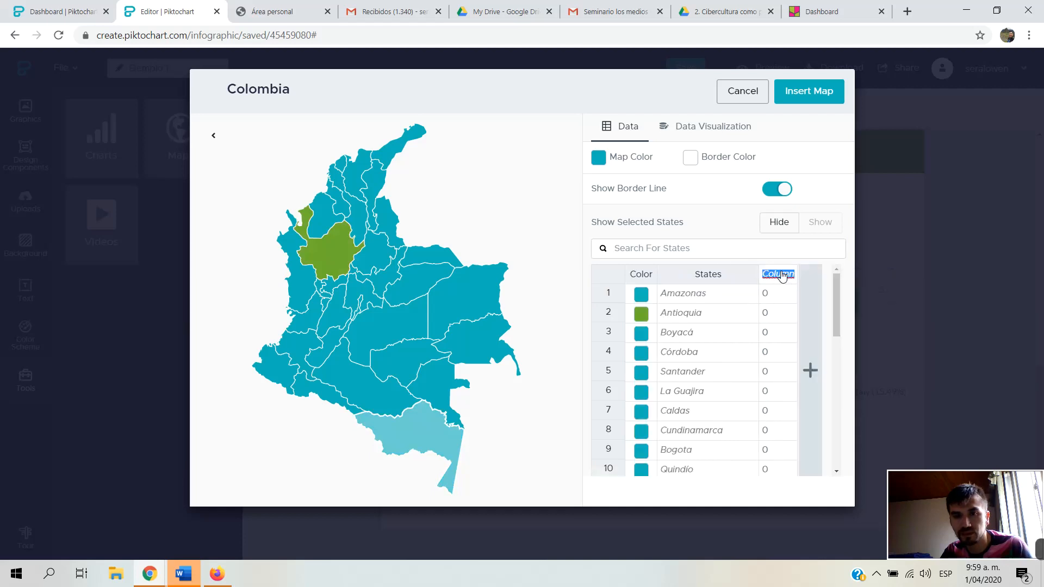
{"action": "key", "text": "BackSpace"}
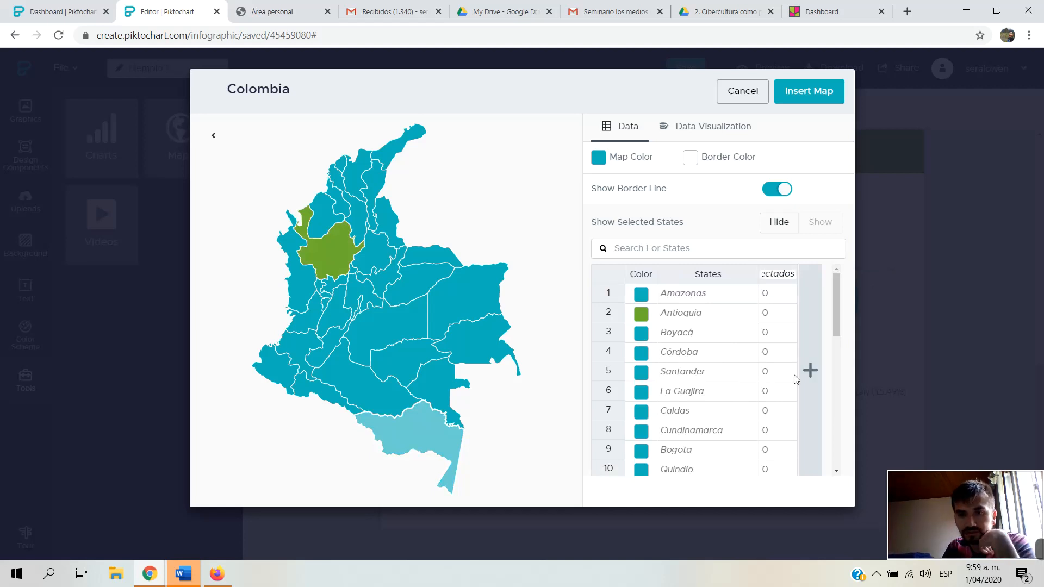
Set Antioquia's Infectados value to 12 and check that state on the map.
{"action": "left_click", "coordinate": [775, 315]}
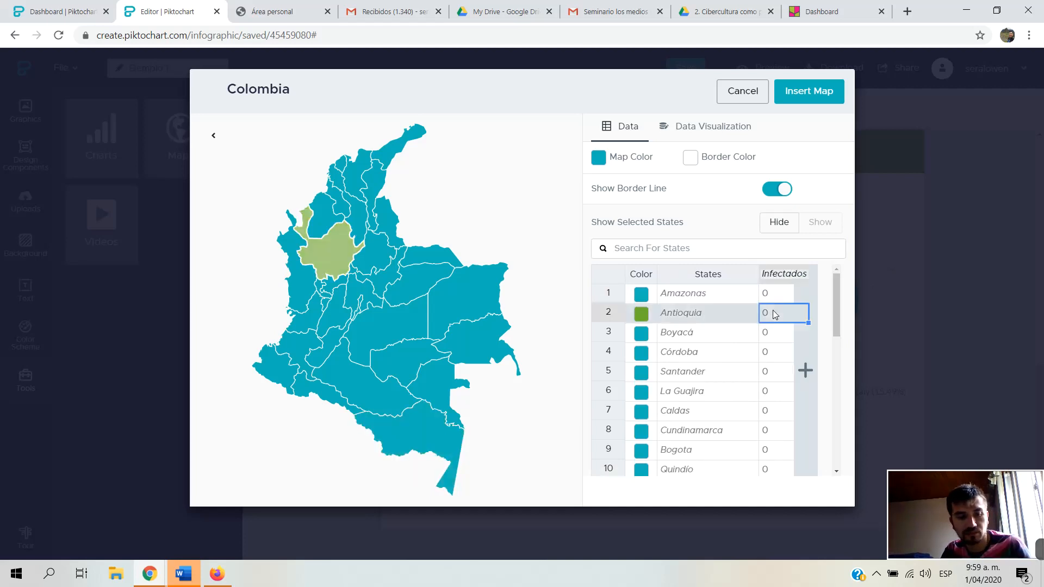
{"action": "type", "text": "12"}
{"action": "left_click", "coordinate": [524, 460]}
{"action": "mouse_move", "coordinate": [335, 253]}
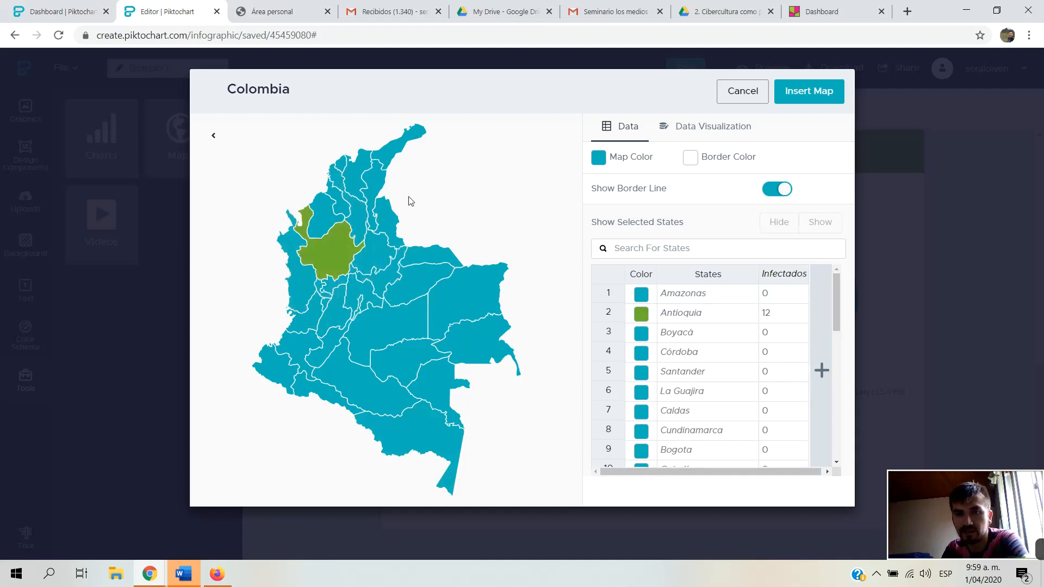
Set the border colour of the Colombia map to yellow, #F8E71C.
{"action": "left_click", "coordinate": [690, 159]}
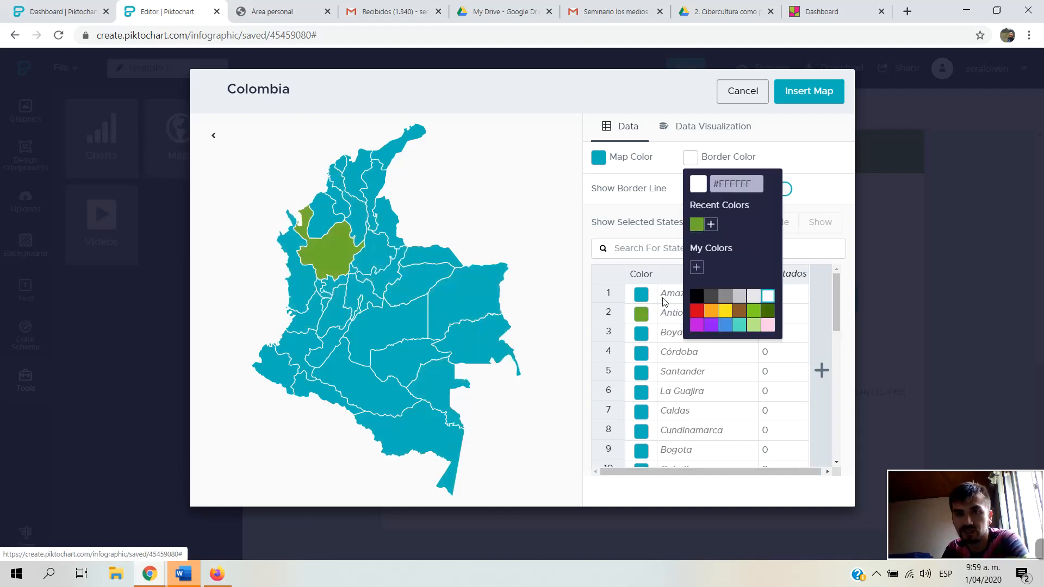
{"action": "left_click", "coordinate": [726, 311]}
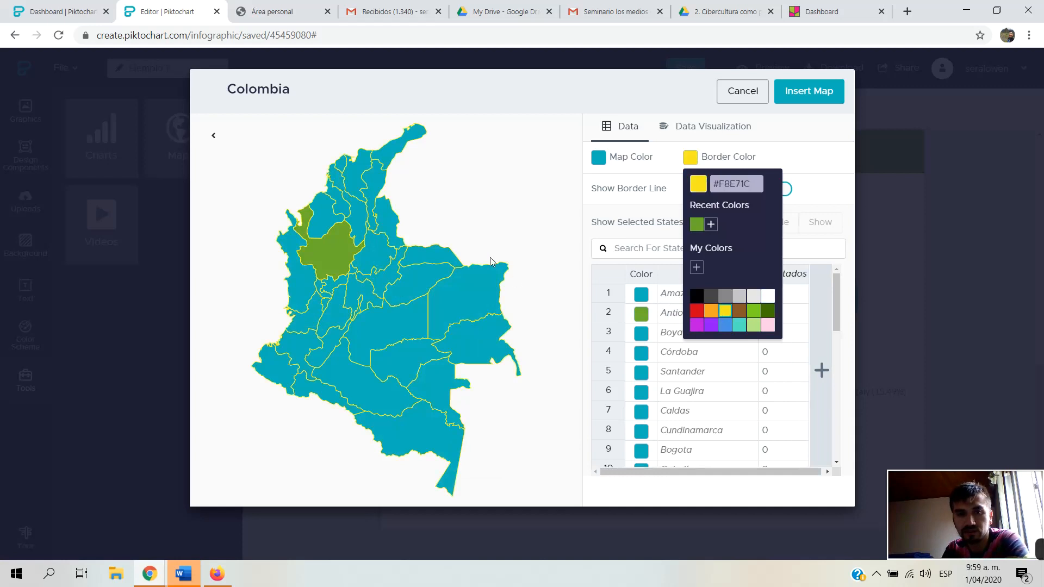
{"action": "left_click", "coordinate": [462, 234]}
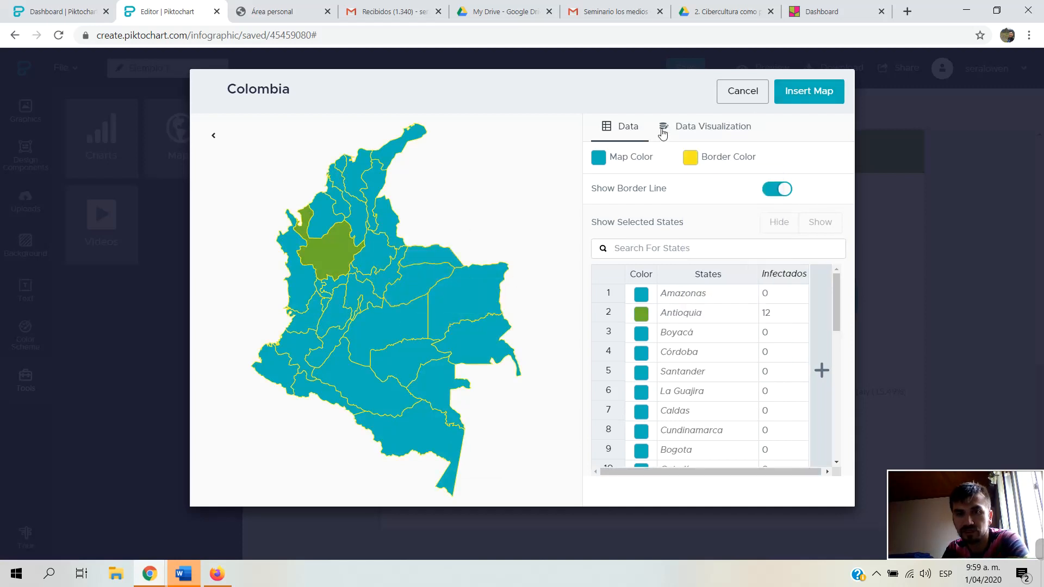
Review the map's data visualization options, insert the map and place it to the left of the doughnut chart.
{"action": "left_click", "coordinate": [679, 134]}
{"action": "left_click", "coordinate": [609, 134]}
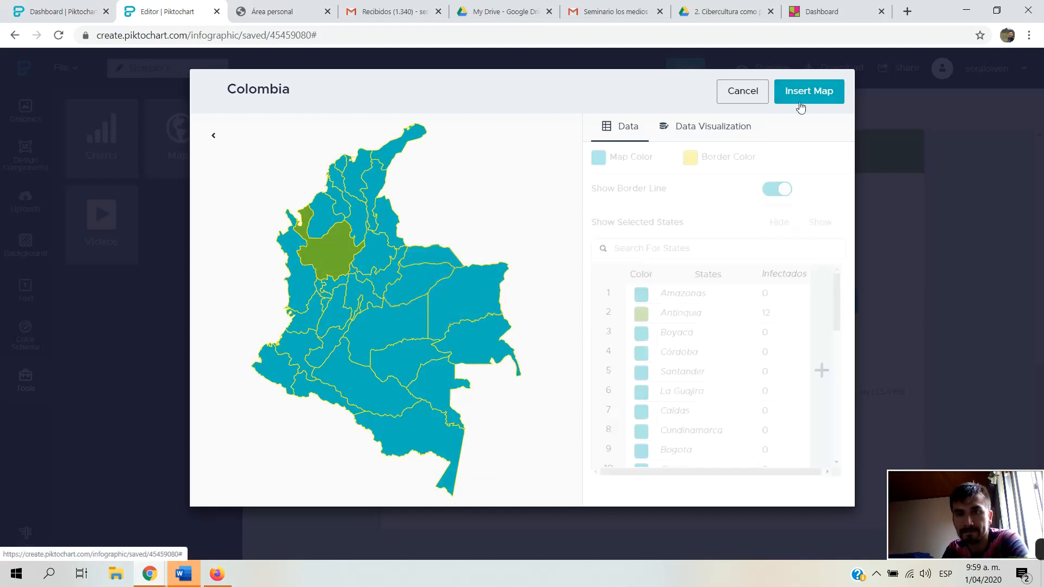
{"action": "left_click", "coordinate": [798, 98]}
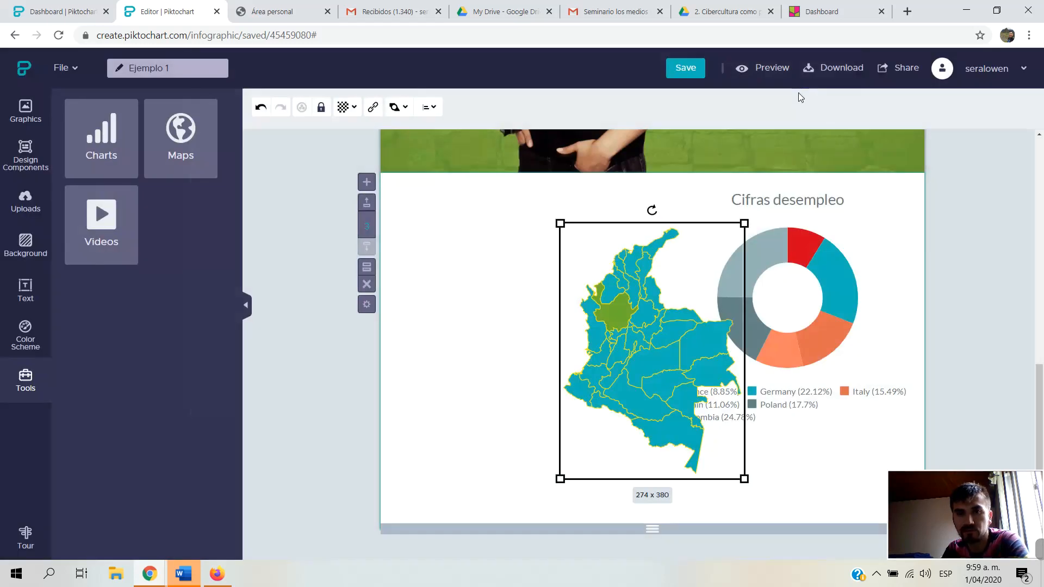
{"action": "left_click_drag", "start_coordinate": [643, 314], "coordinate": [500, 327]}
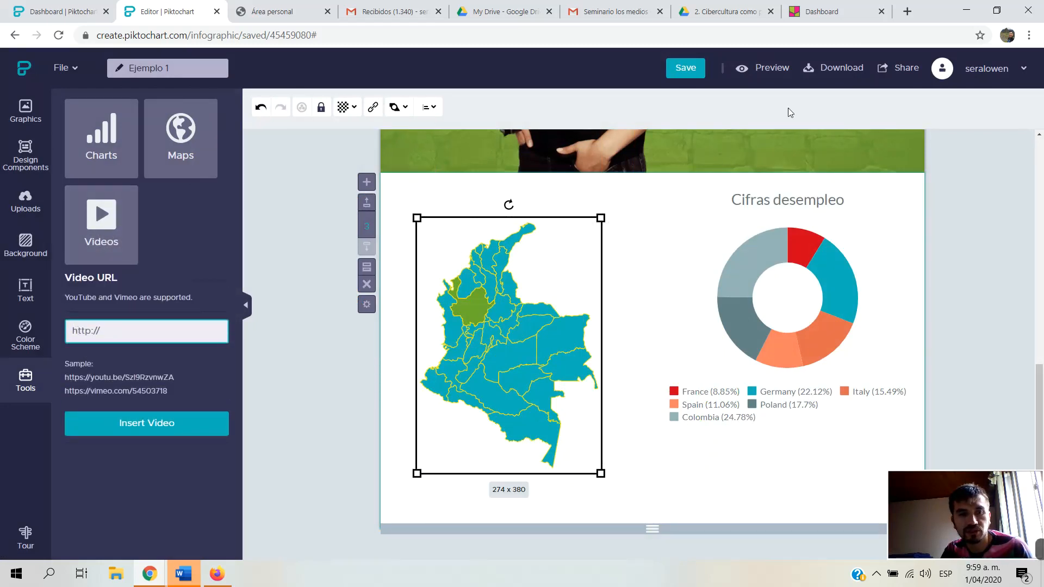
Go to YouTube in a new browser tab and open the Queen Club video Feeling Me #6.
{"action": "left_click", "coordinate": [907, 12]}
{"action": "type", "text": "you"}
{"action": "key", "text": "Return"}
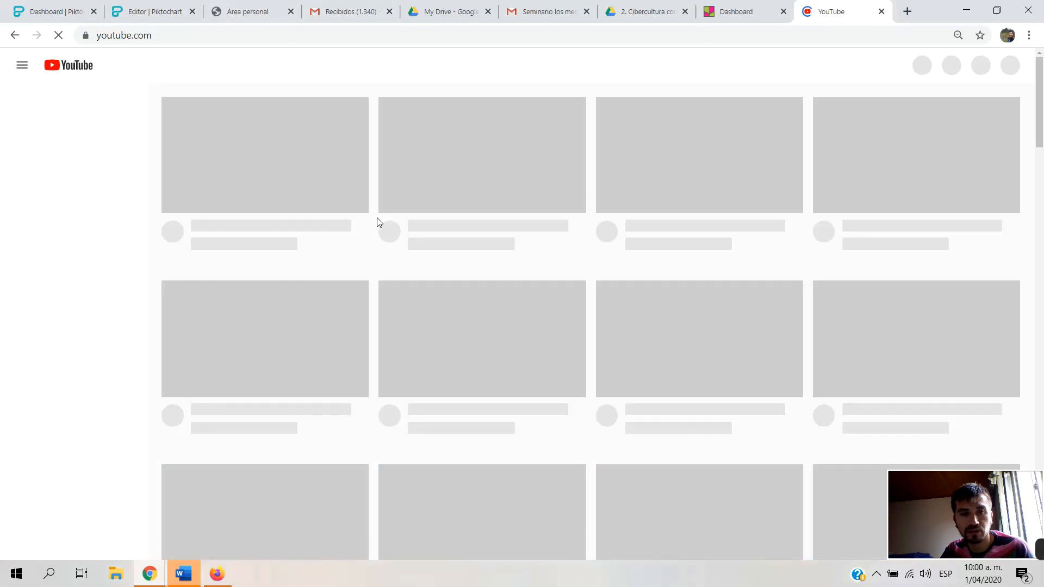
{"action": "scroll", "coordinate": [397, 291], "scroll_direction": "down", "scroll_amount": 3}
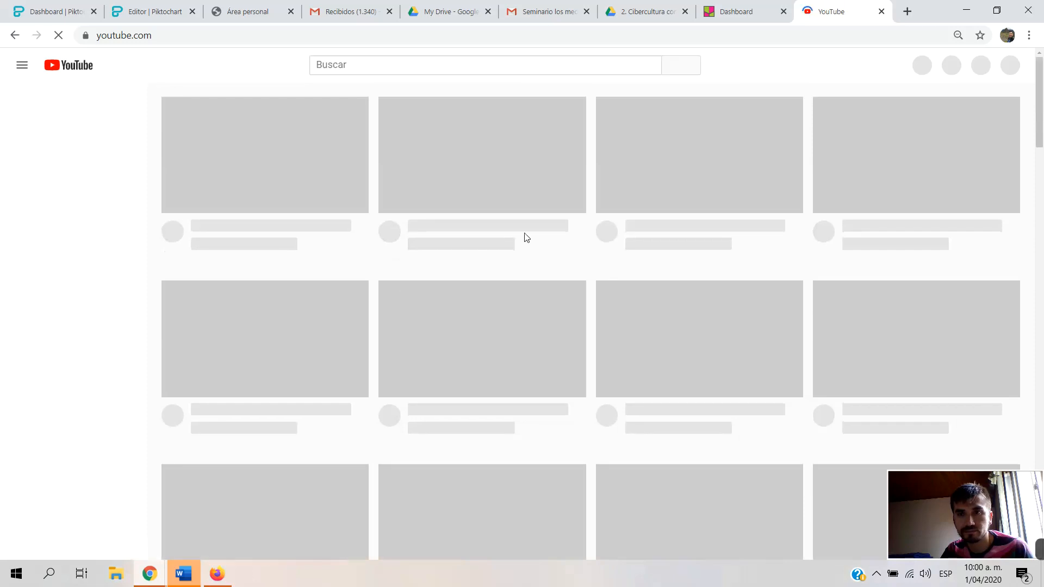
{"action": "scroll", "coordinate": [533, 235], "scroll_direction": "down", "scroll_amount": 1}
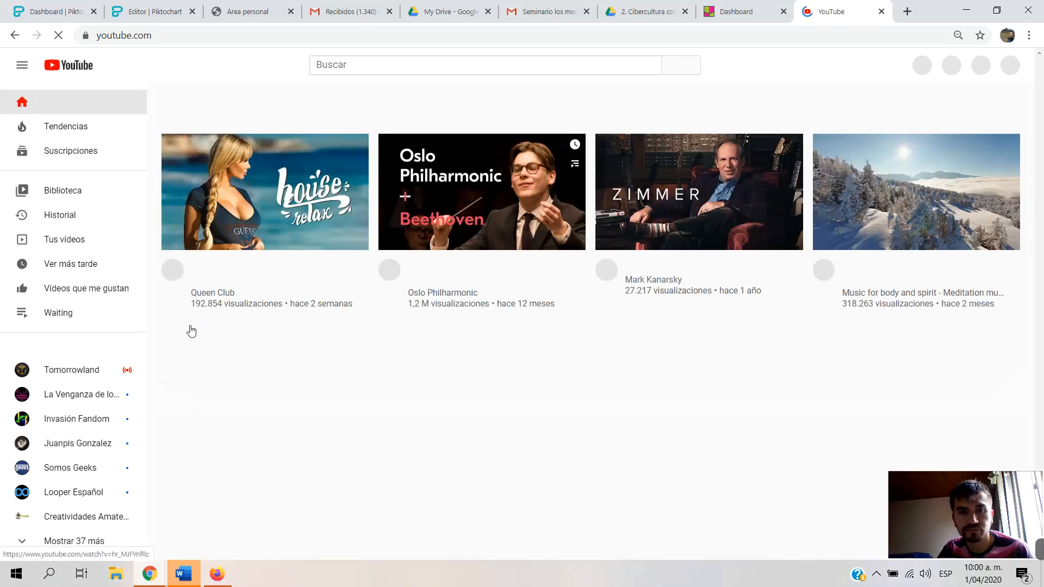
{"action": "left_click", "coordinate": [540, 190]}
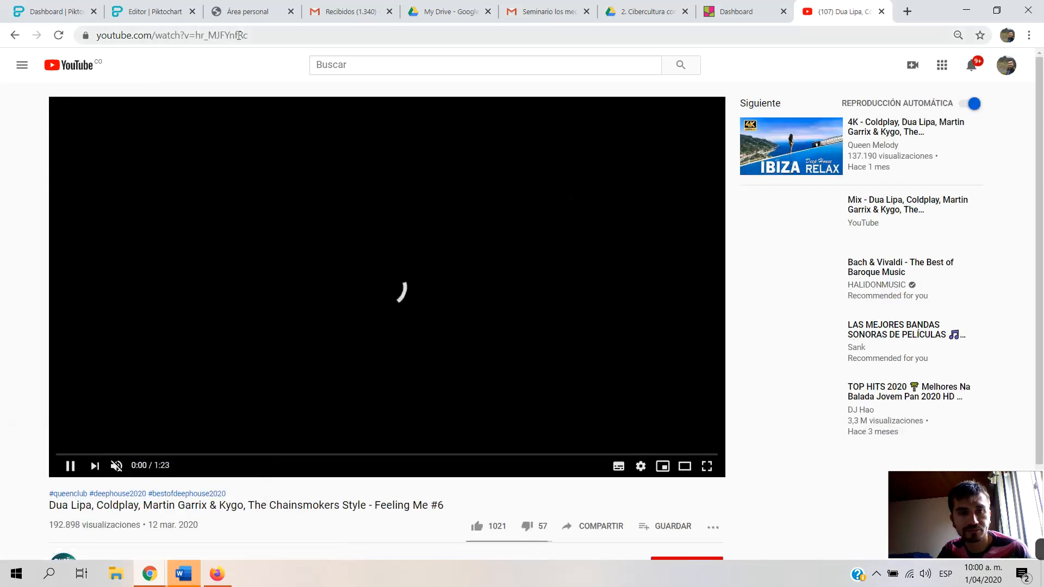
{"action": "left_click", "coordinate": [238, 35]}
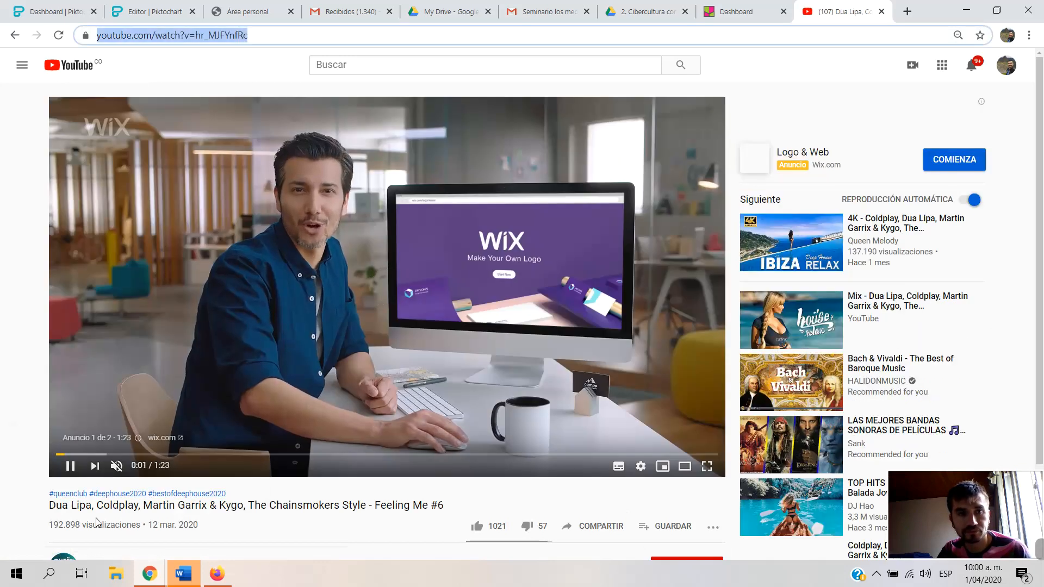
{"action": "left_click", "coordinate": [212, 363]}
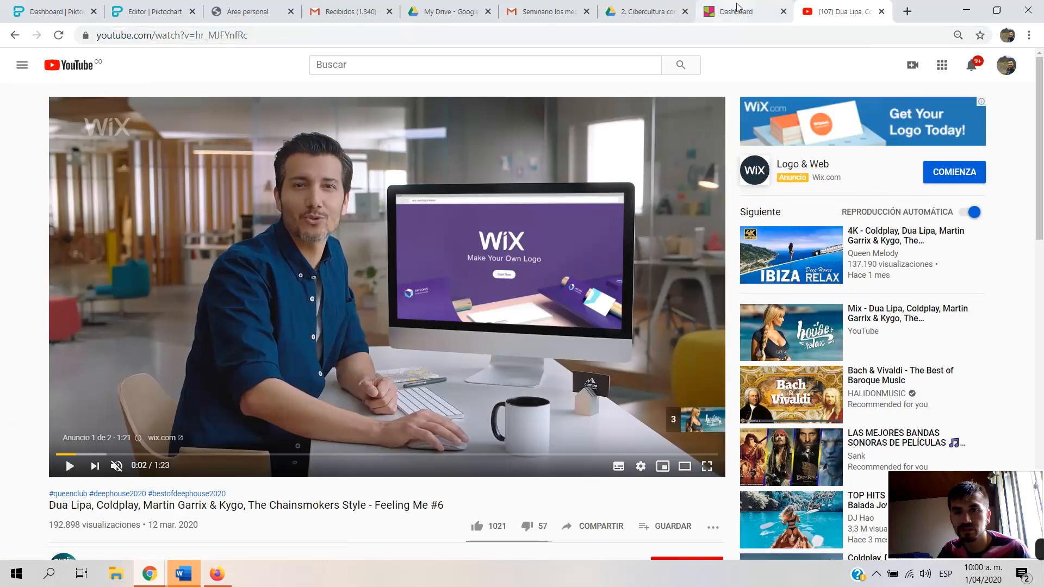
{"action": "left_click", "coordinate": [737, 7]}
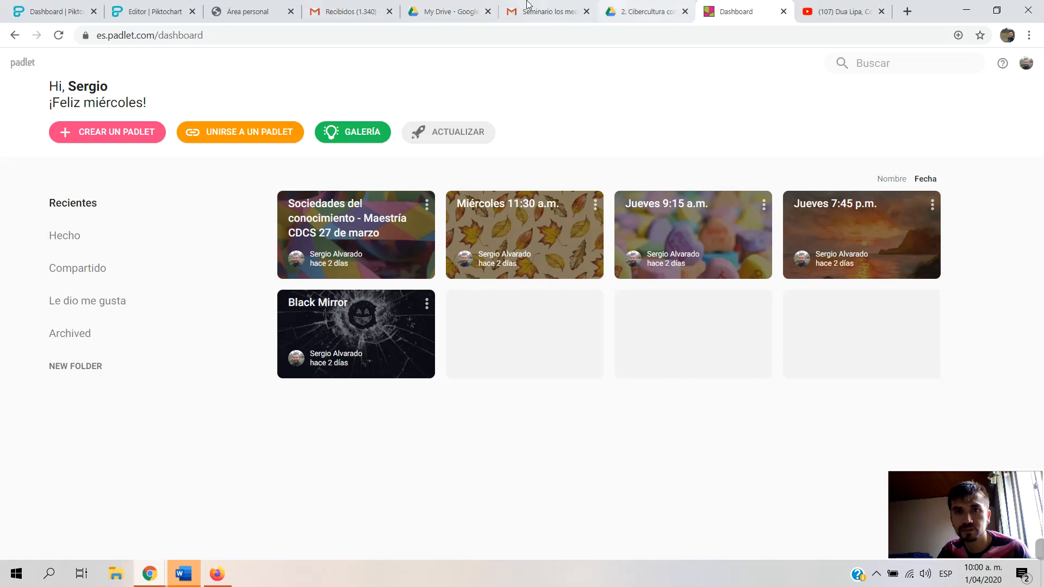
{"action": "left_click", "coordinate": [176, 6]}
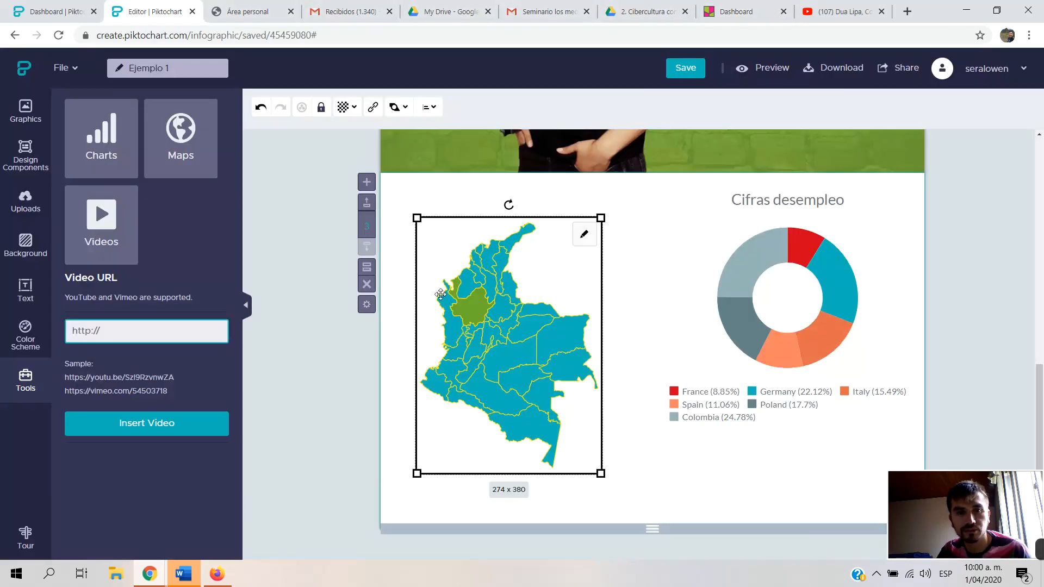
{"action": "type", "text": "https://www.youtube.com/watch?v=hr_MJFYnfRd"}
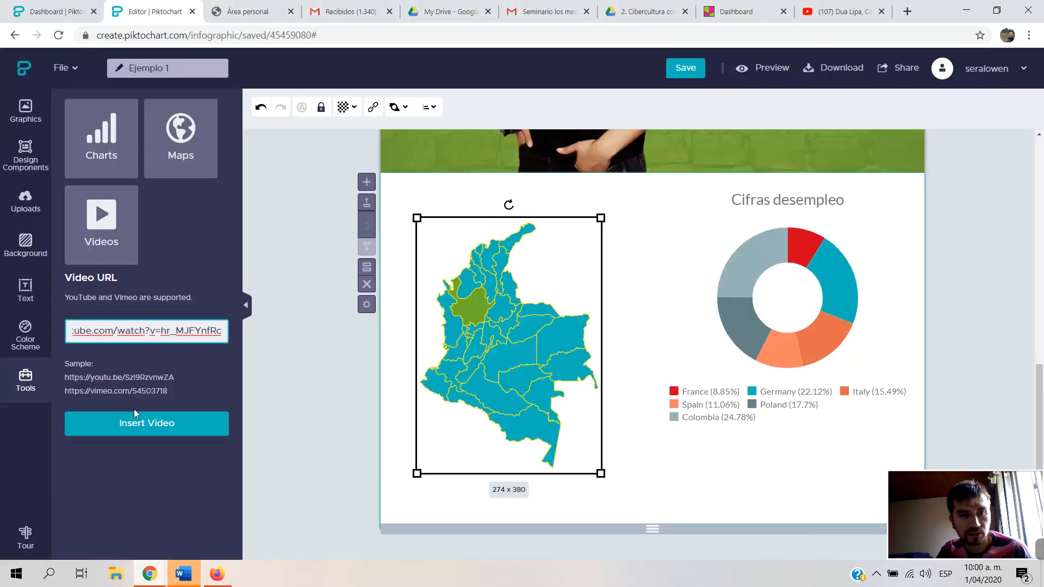
{"action": "left_click", "coordinate": [151, 420]}
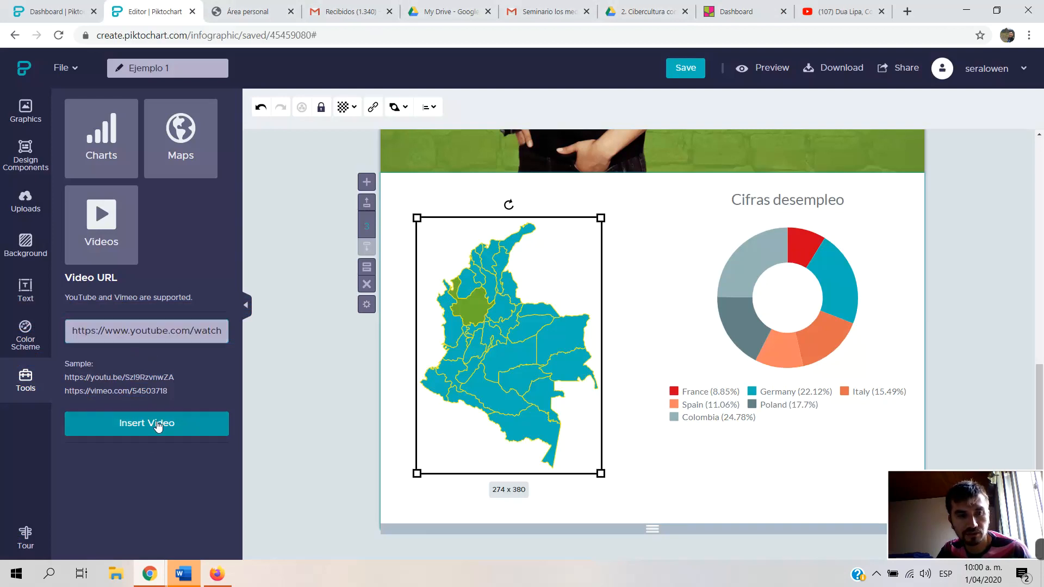
Extend the block with the map and doughnut chart downward and move the inserted video toward the space below them.
{"action": "scroll", "coordinate": [654, 376], "scroll_direction": "down", "scroll_amount": 1}
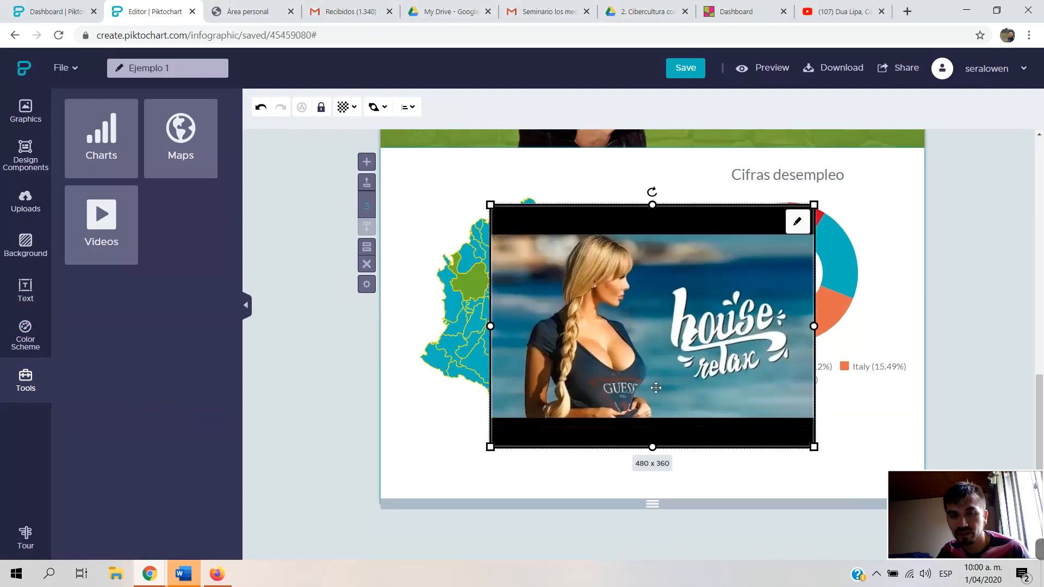
{"action": "left_click_drag", "start_coordinate": [654, 504], "coordinate": [675, 586]}
{"action": "left_click_drag", "start_coordinate": [655, 242], "coordinate": [662, 386]}
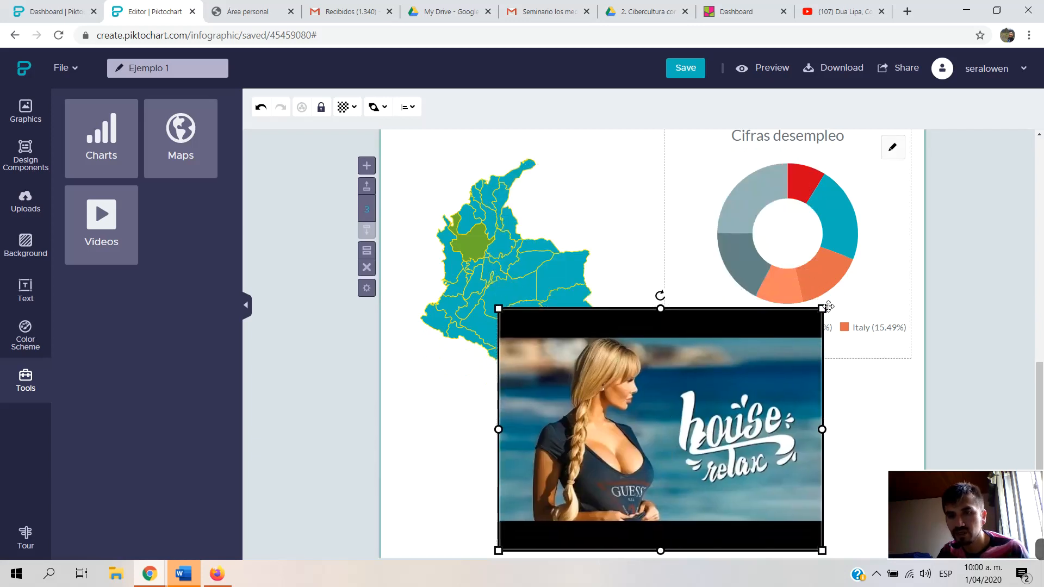